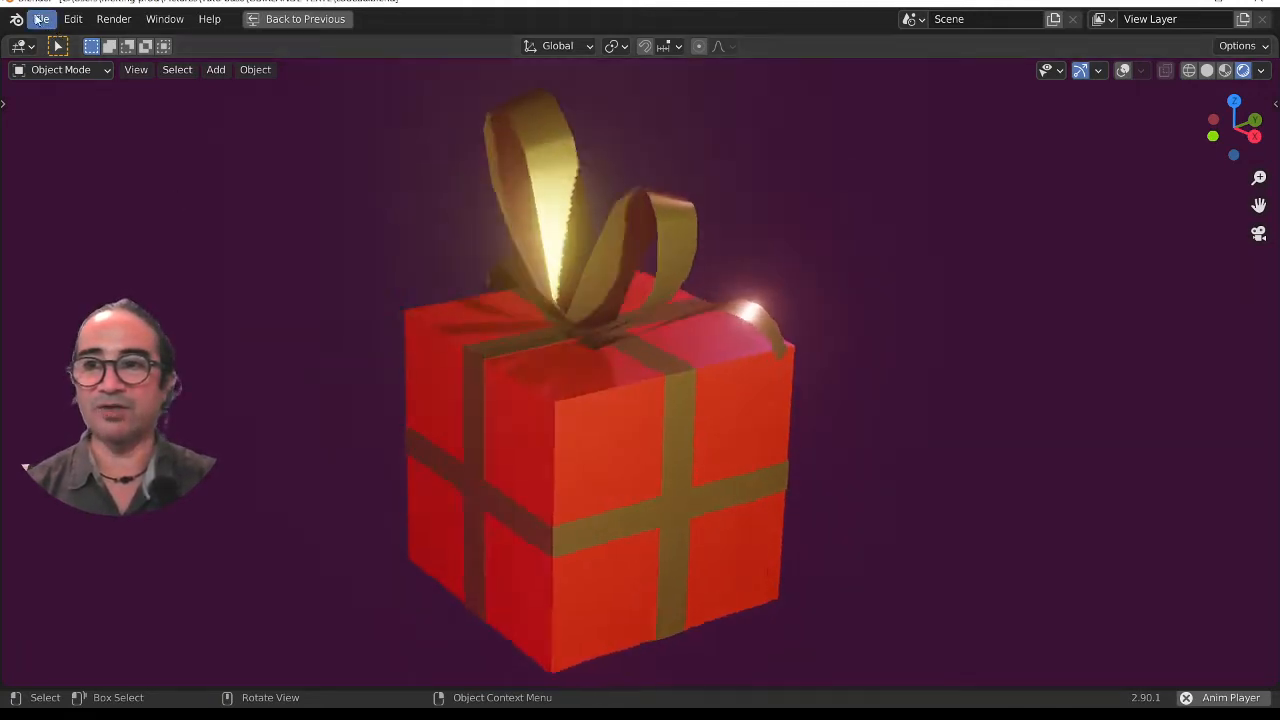
- Start a new scene and discard the unsaved changes to the cadeau file
click(41, 19)
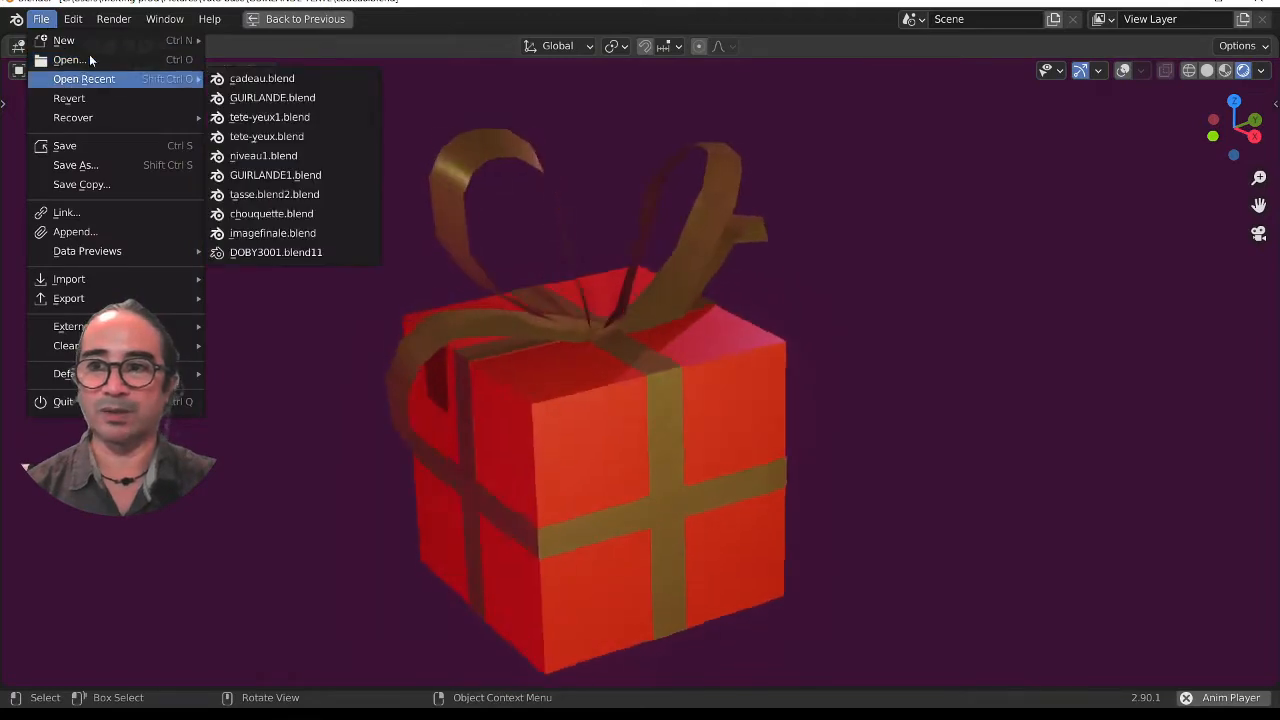
mouse_move(82, 41)
click(266, 41)
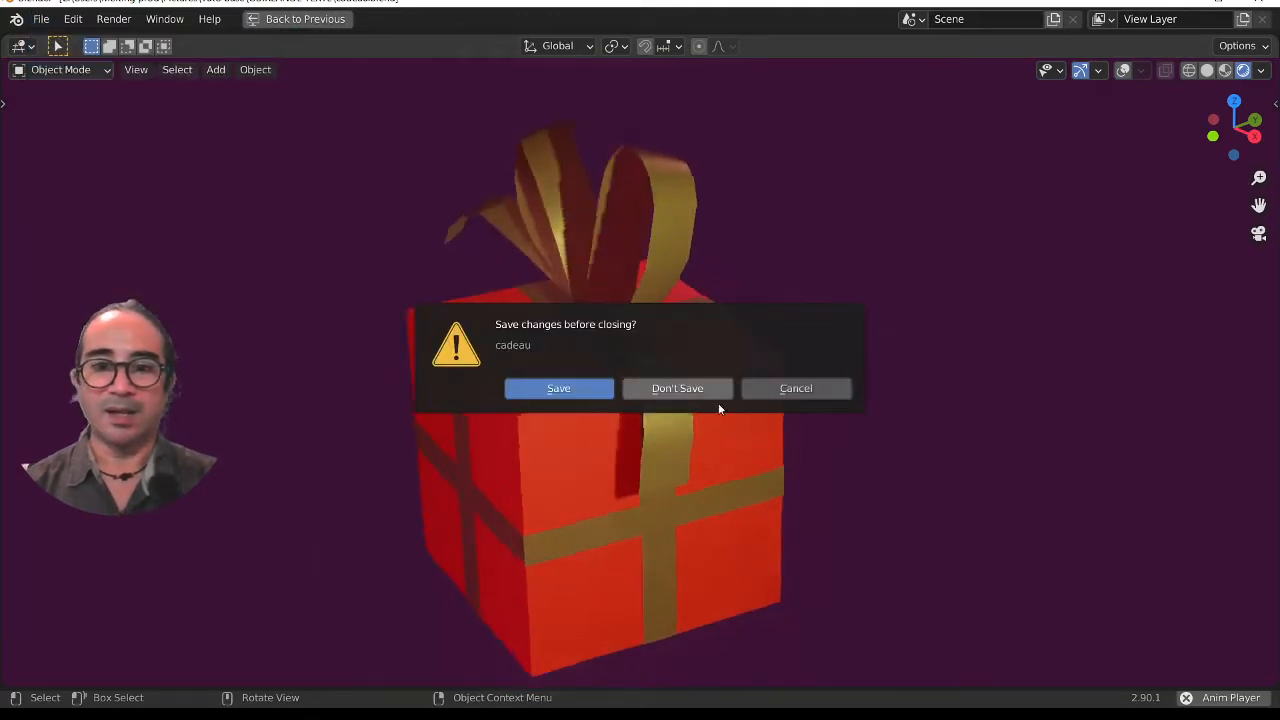
click(690, 391)
scroll(642, 403, up, 7)
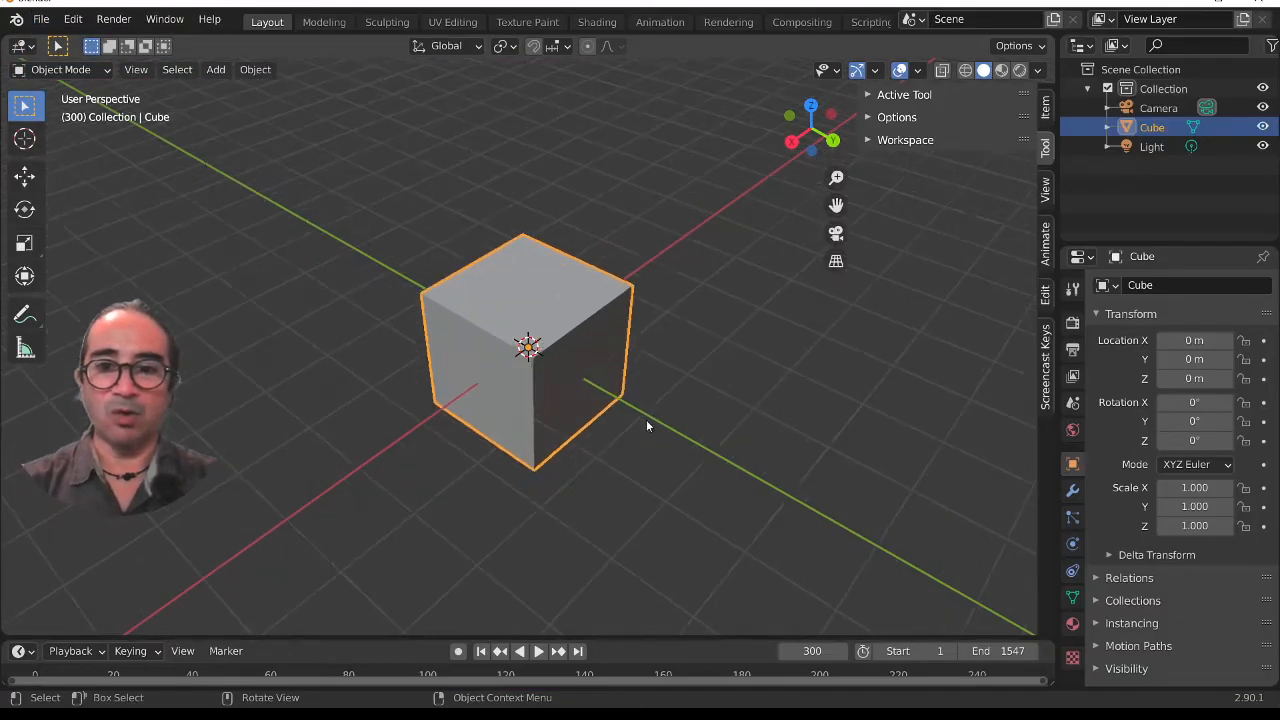
- Turn on the Screencast Keys display and hide the viewport gizmos in top view
key(KP_7)
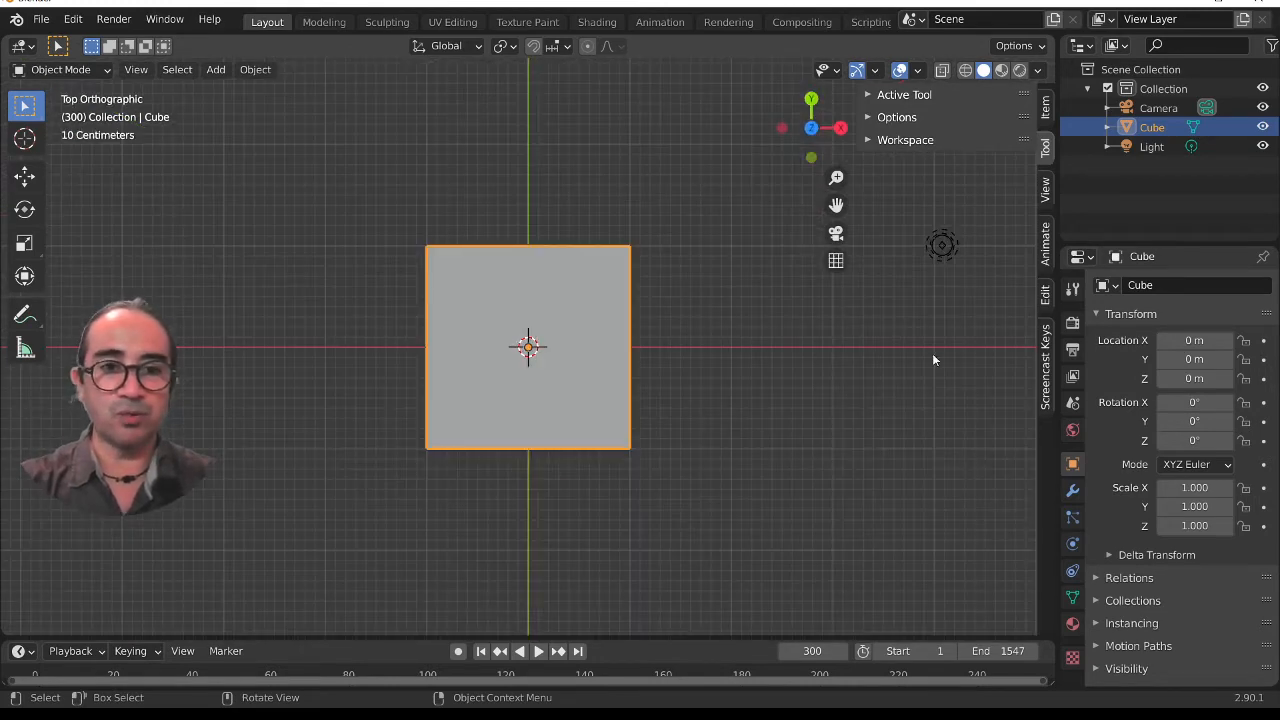
click(1045, 385)
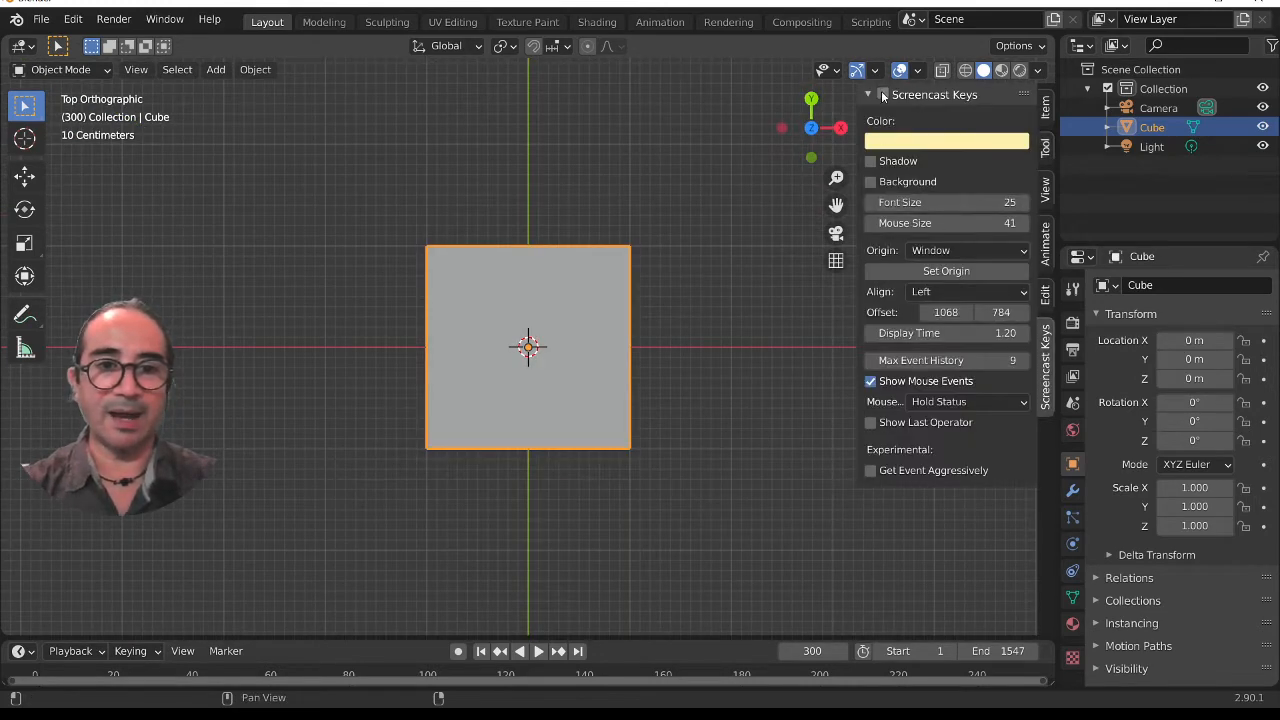
click(882, 94)
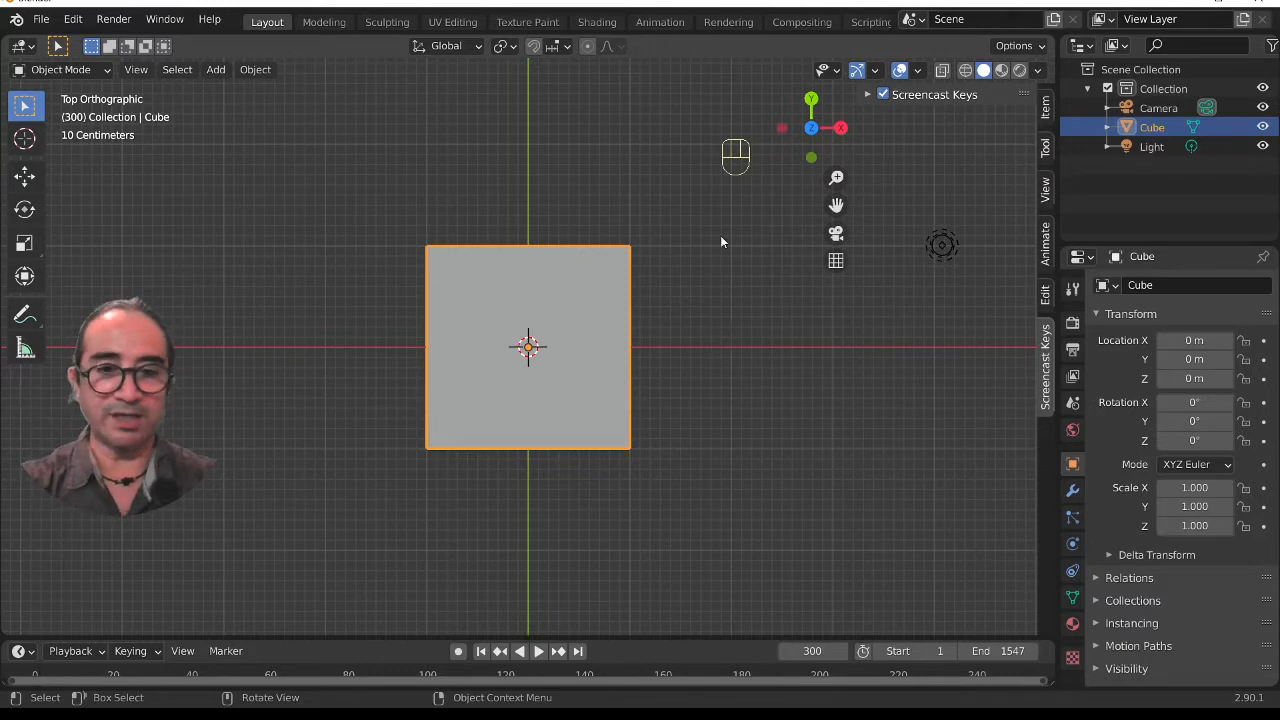
click(856, 70)
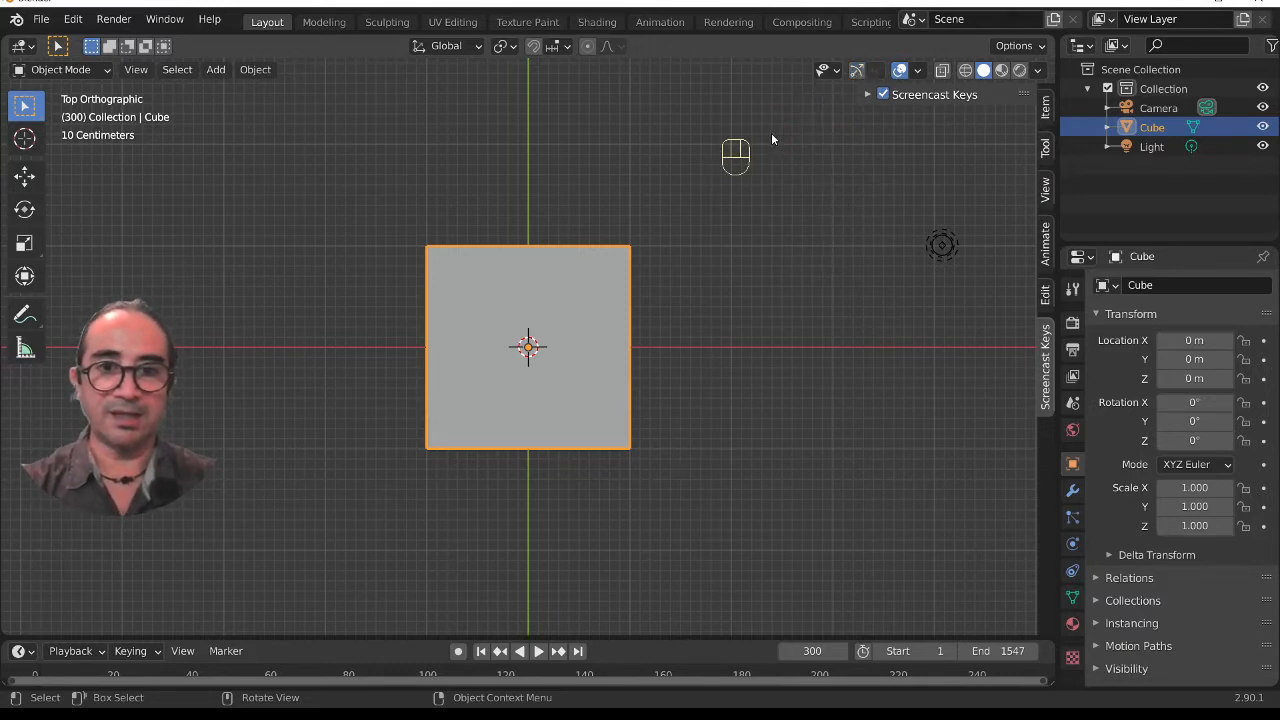
- Add a blank Grease Pencil object in top view and switch it to Draw mode
scroll(686, 396, down, 4)
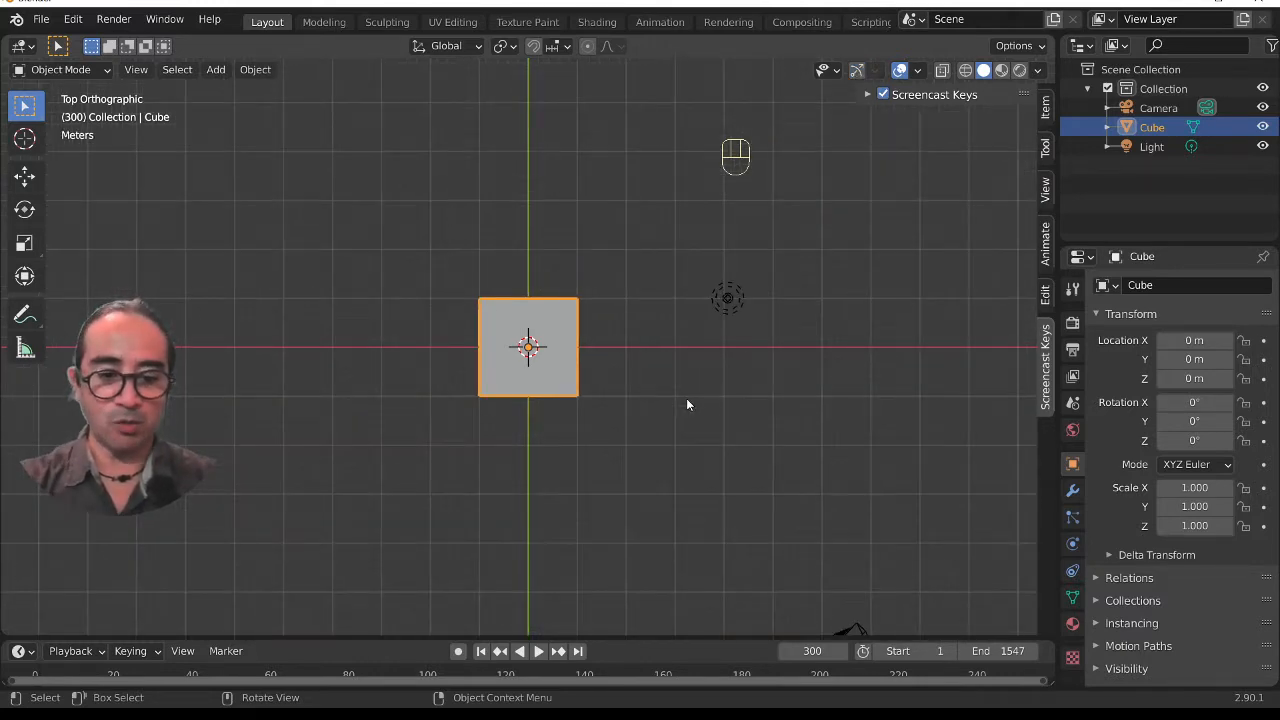
key(KP_1)
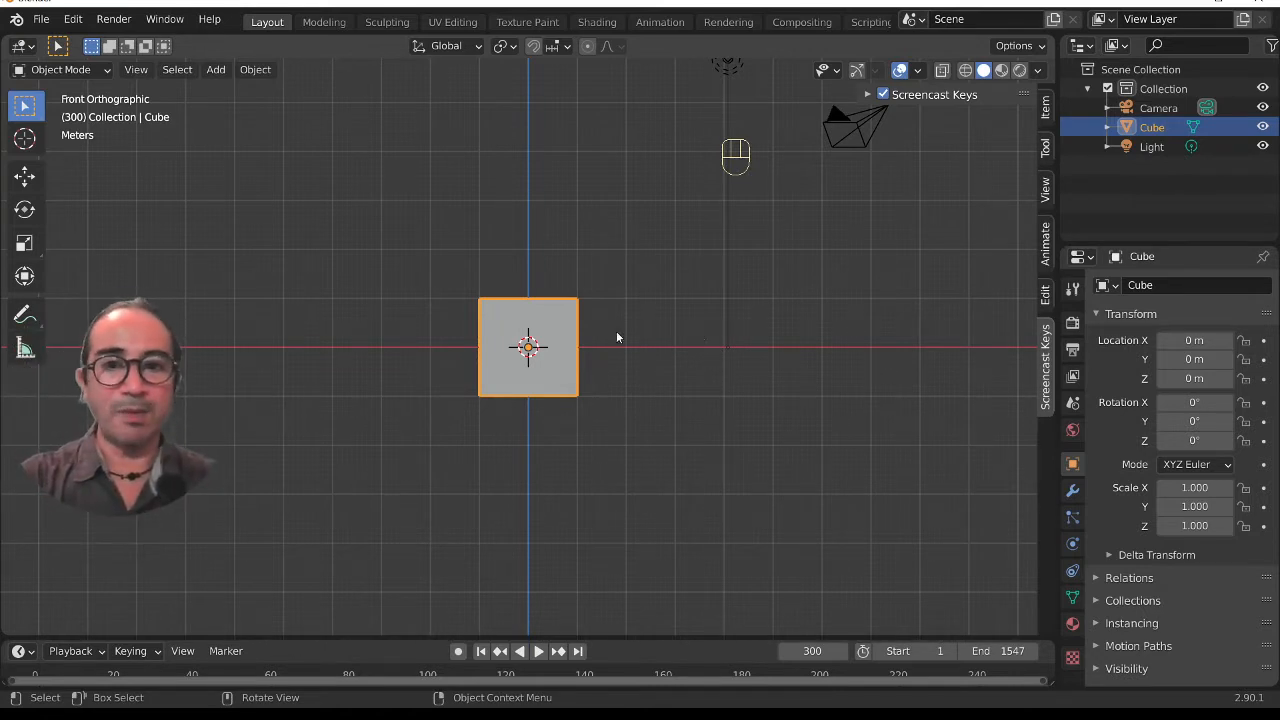
key(KP_7)
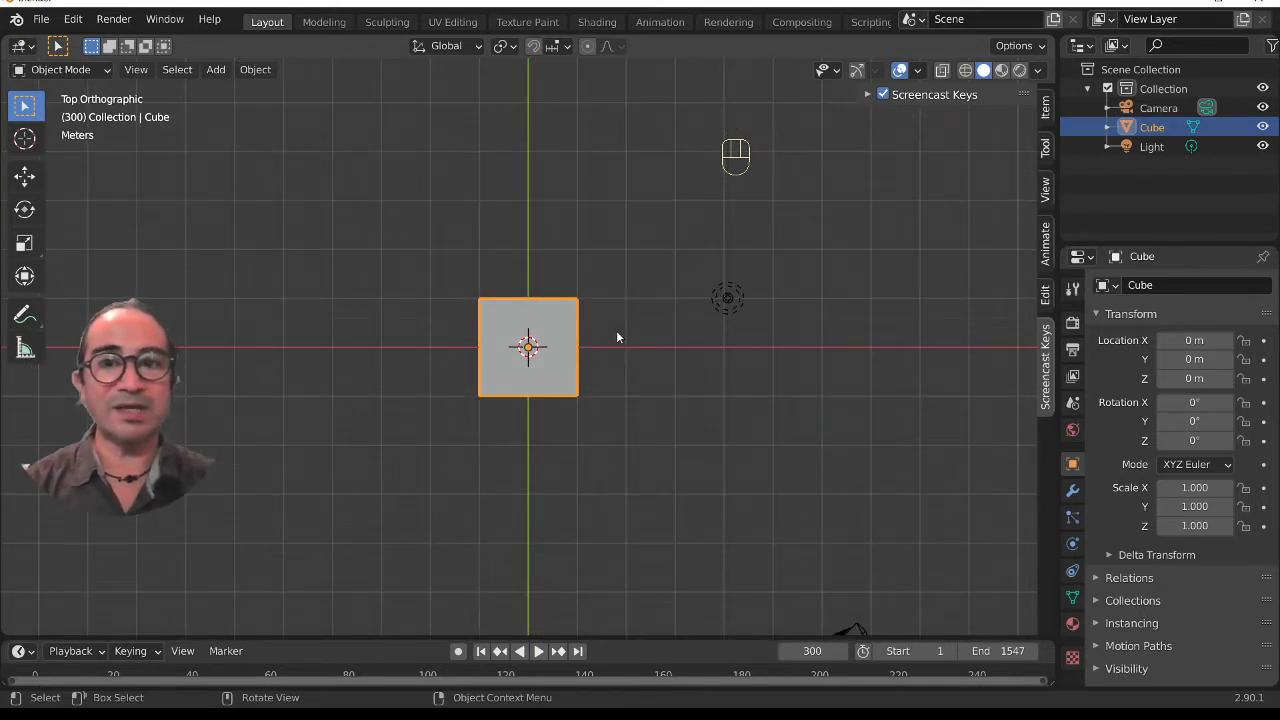
scroll(643, 389, up, 2)
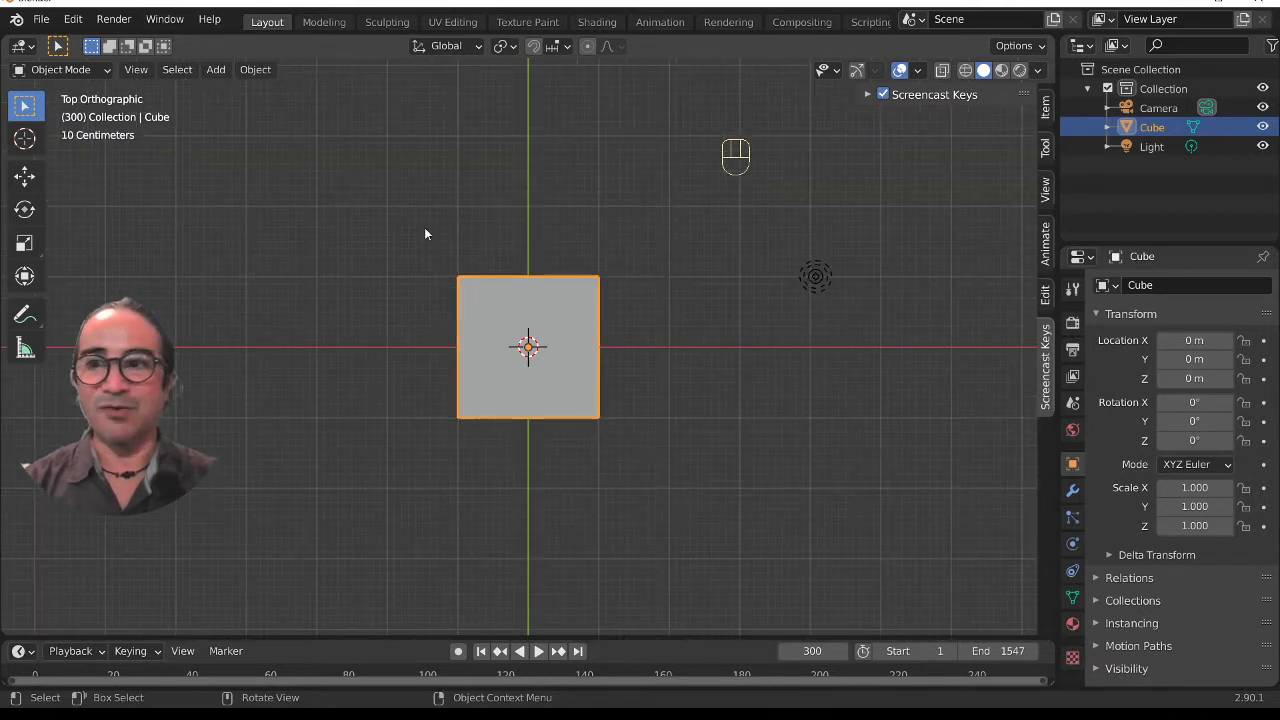
click(216, 70)
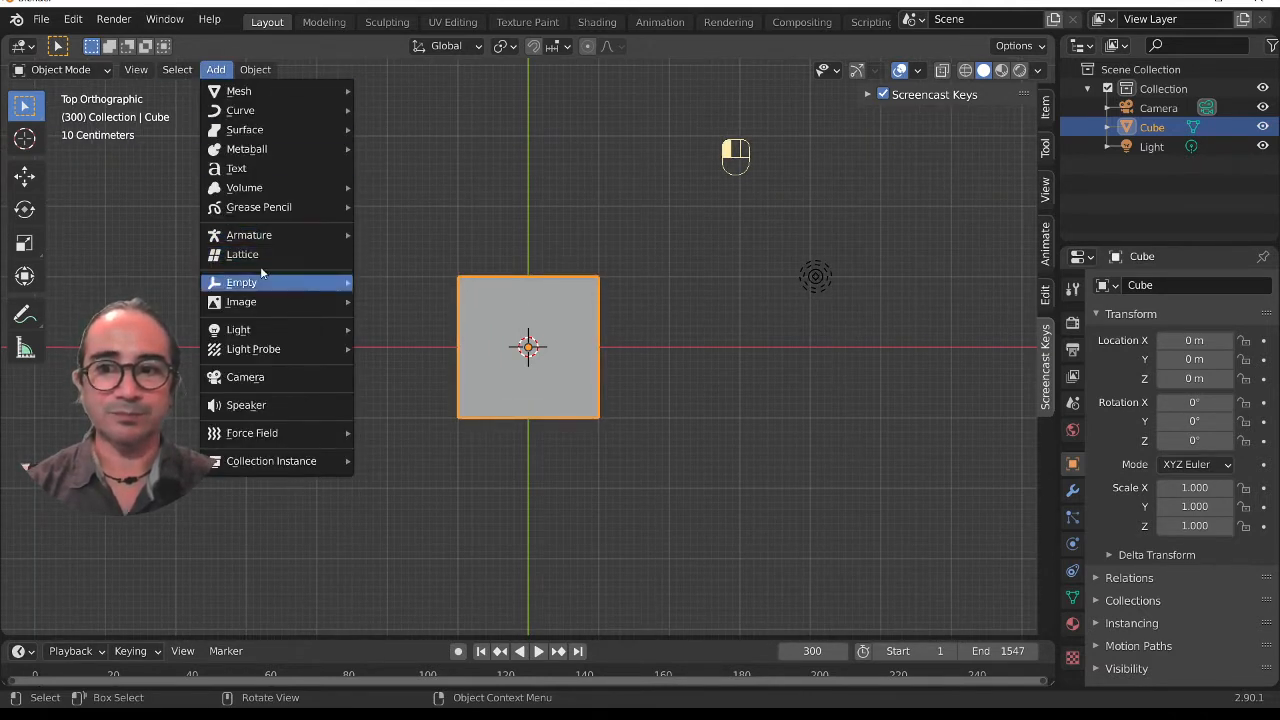
mouse_move(272, 208)
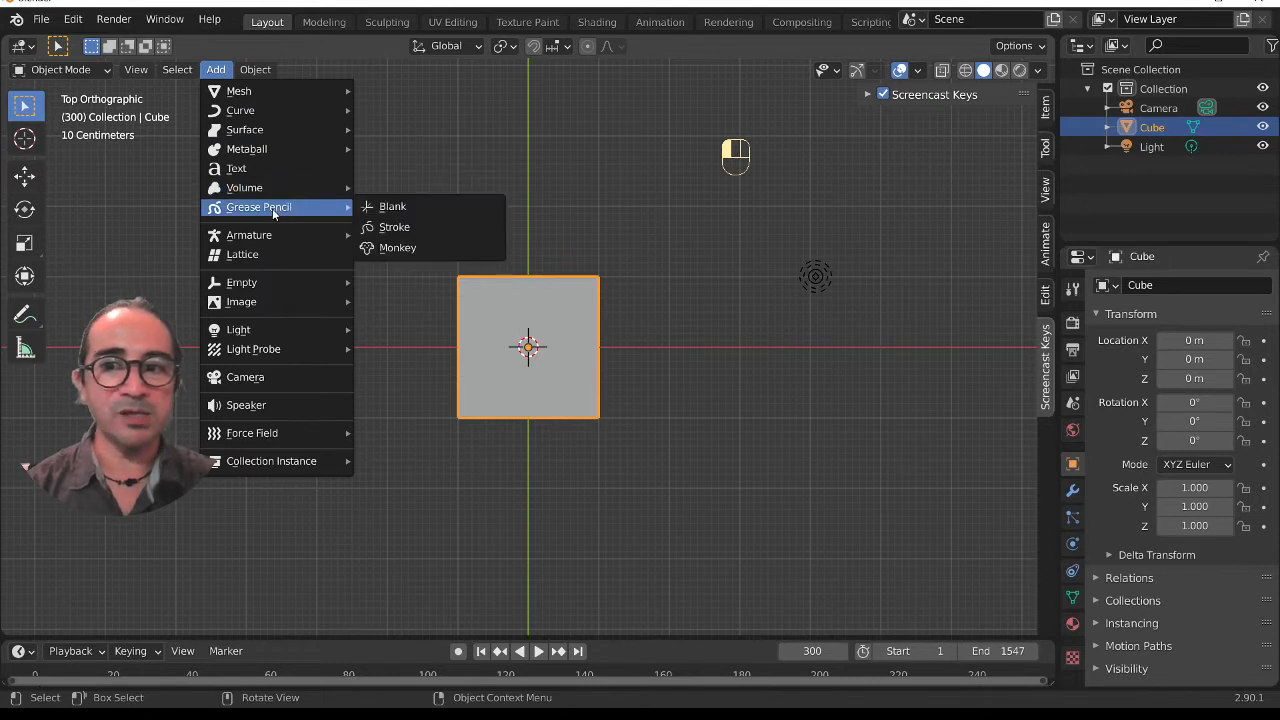
click(395, 207)
click(62, 69)
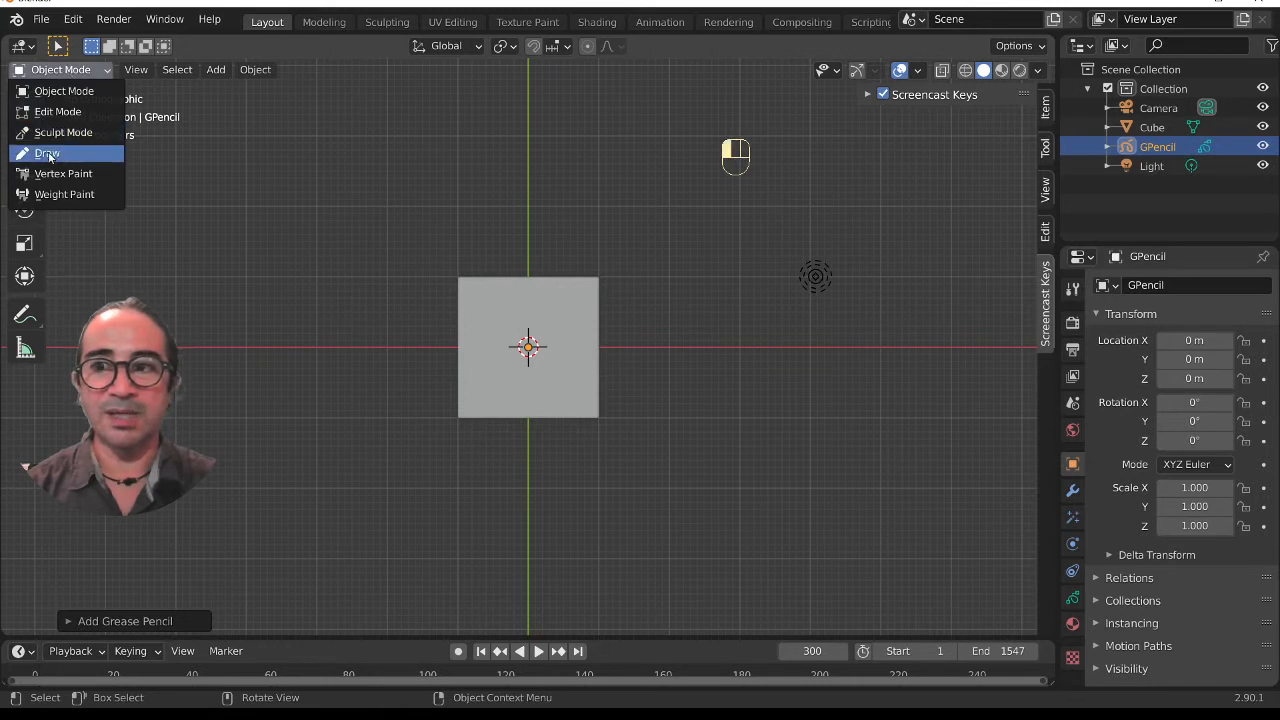
click(52, 157)
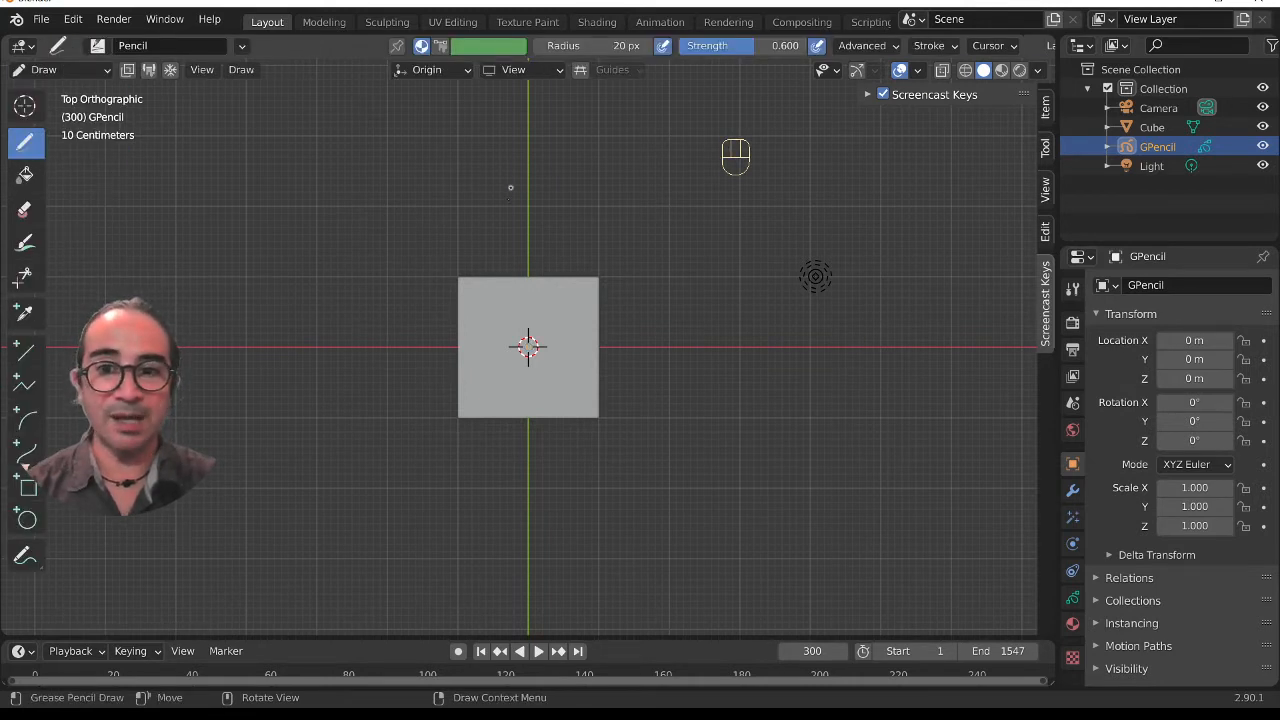
key(KP_7)
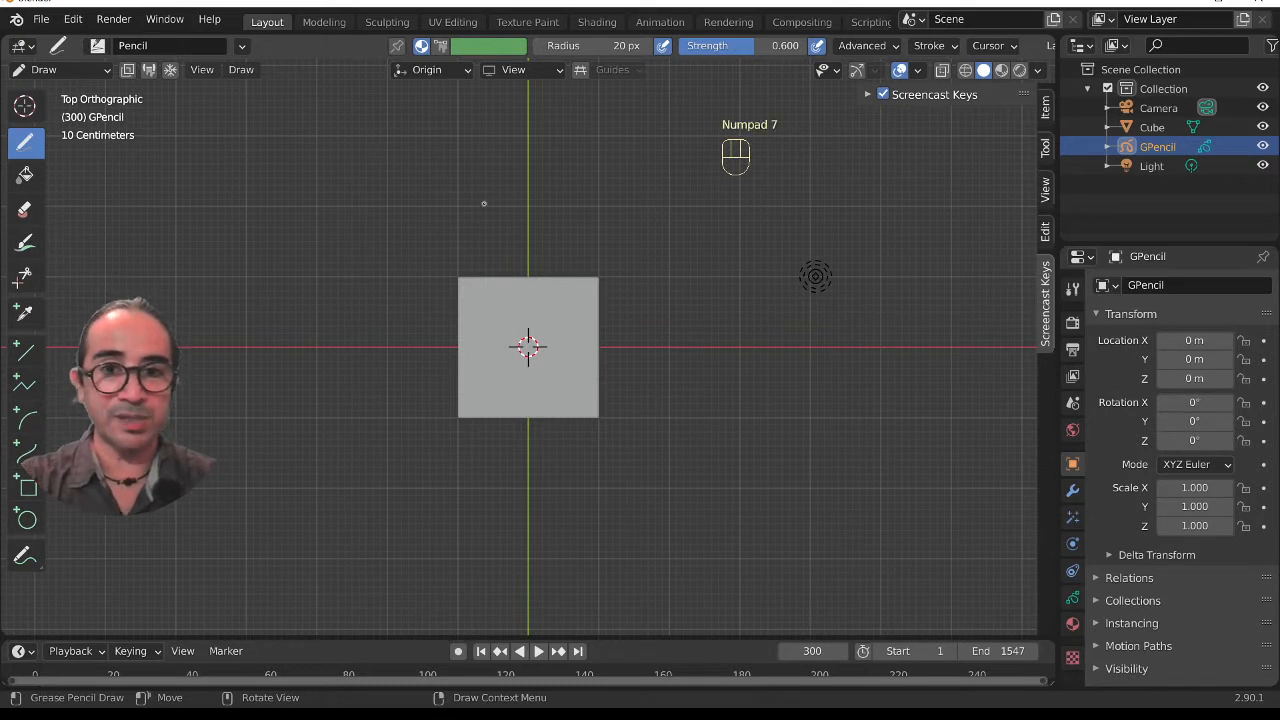
- Undo a trial pencil stroke and set the brush's stroke post-processing Simplify value to 0.2
drag(396, 352, 400, 347)
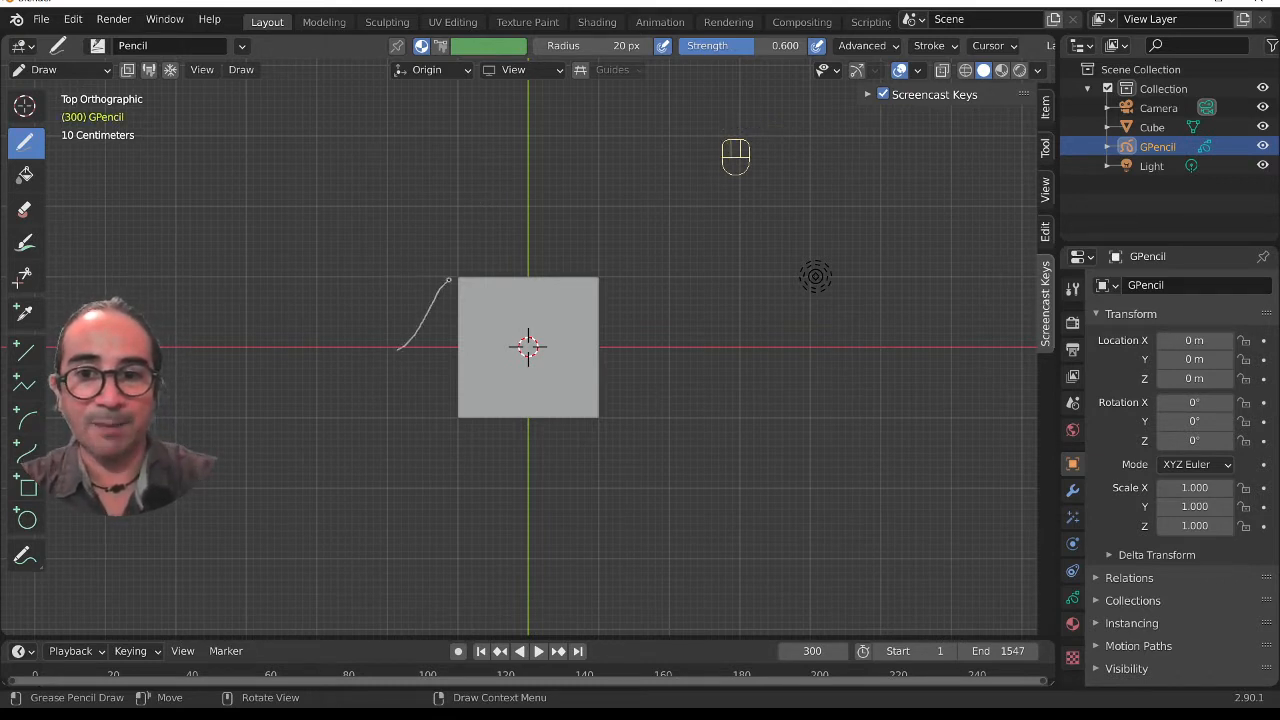
key(ctrl+z)
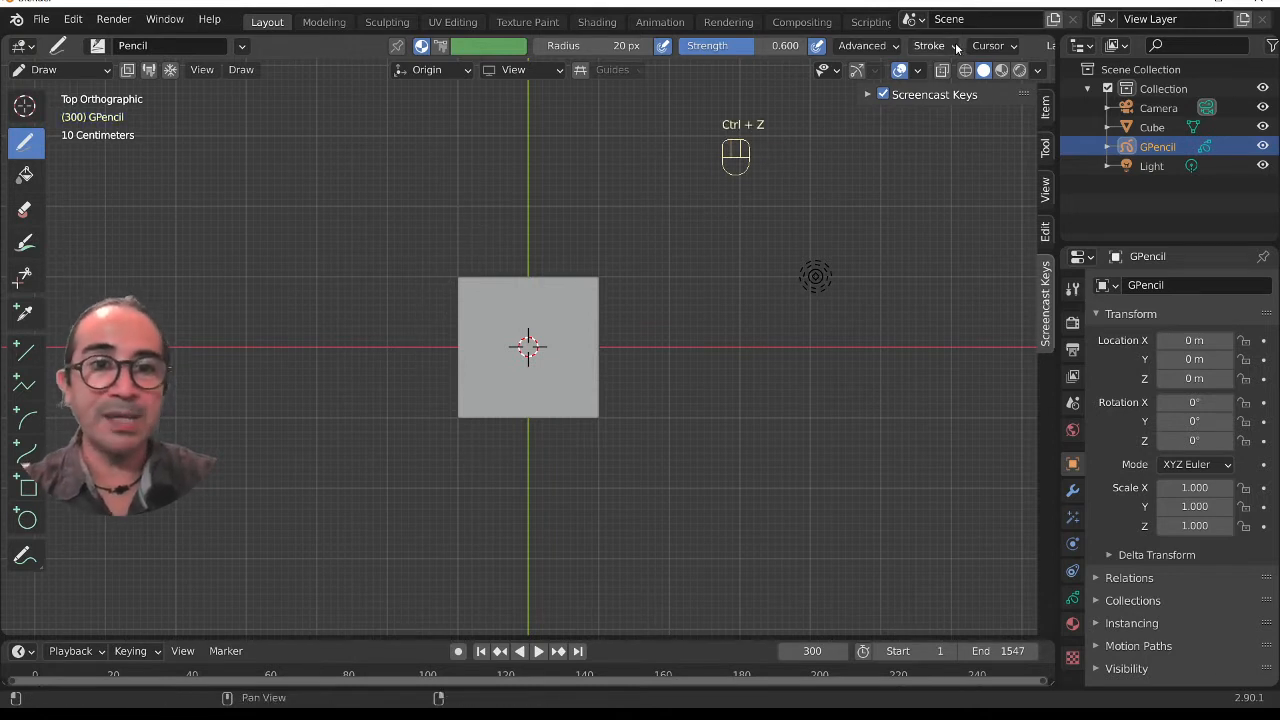
middle_drag(865, 50, 654, 58)
click(719, 46)
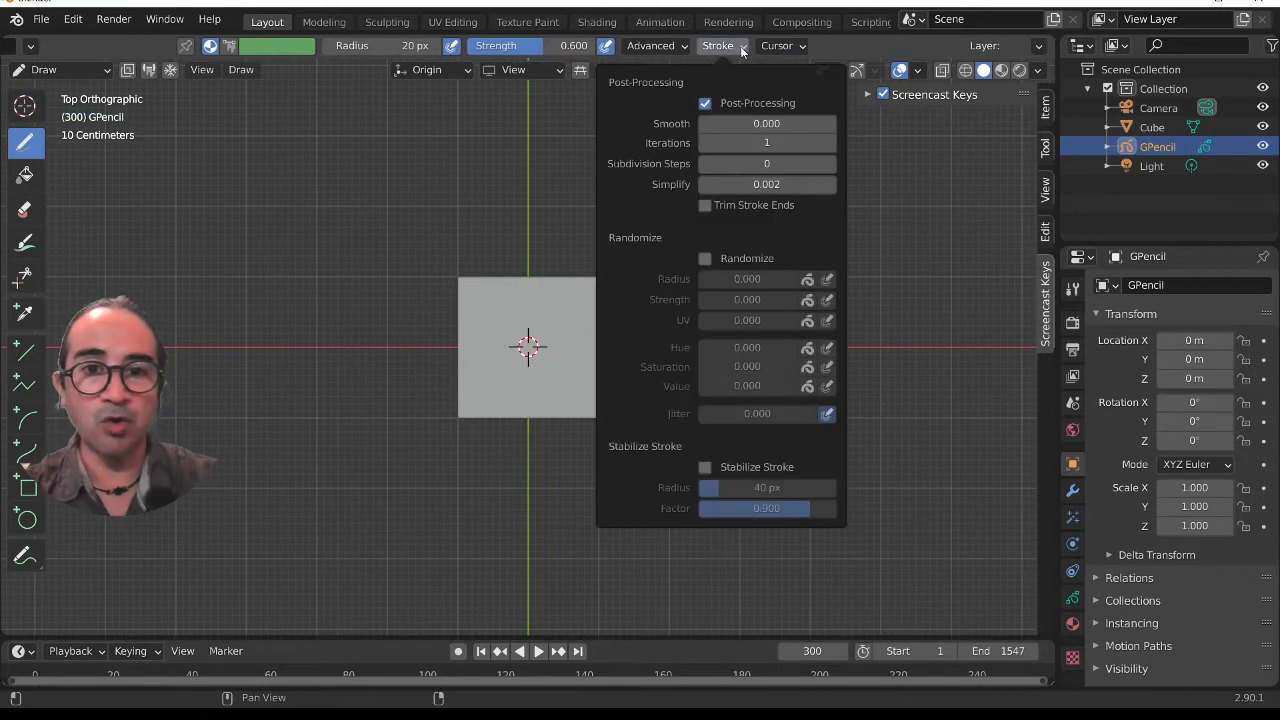
click(757, 185)
text(0)
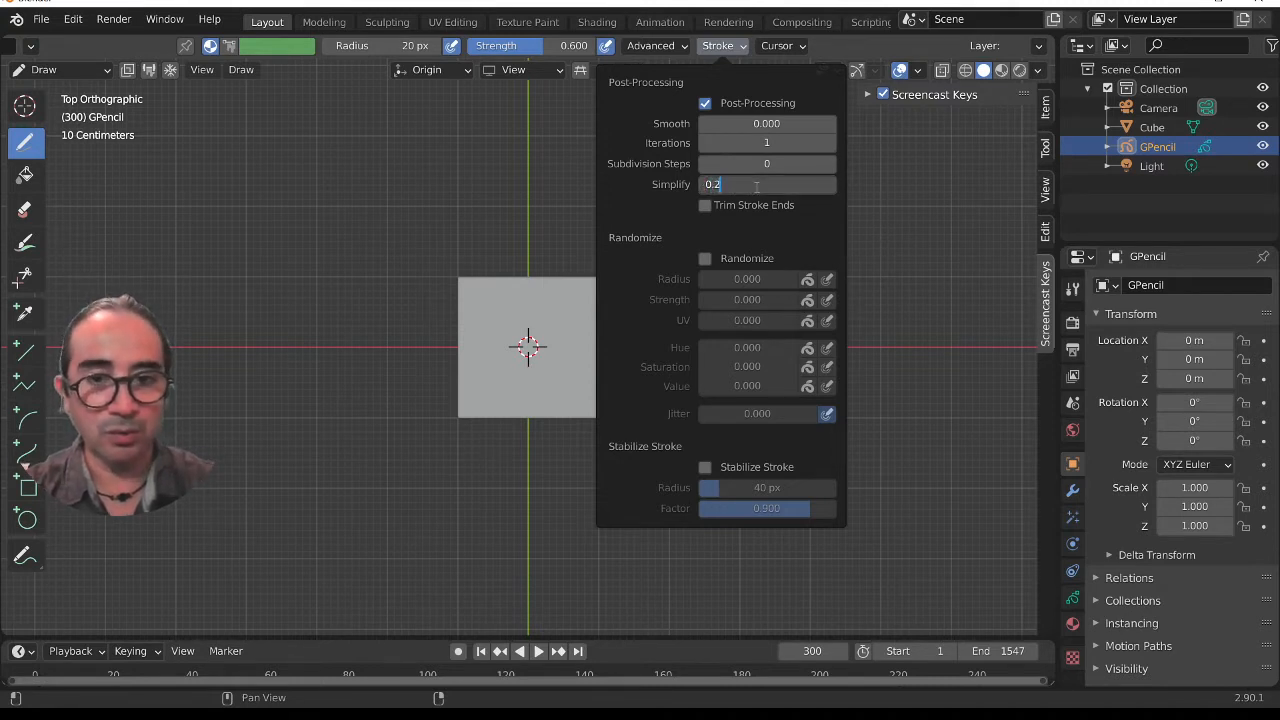
text(.2)
key(Return)
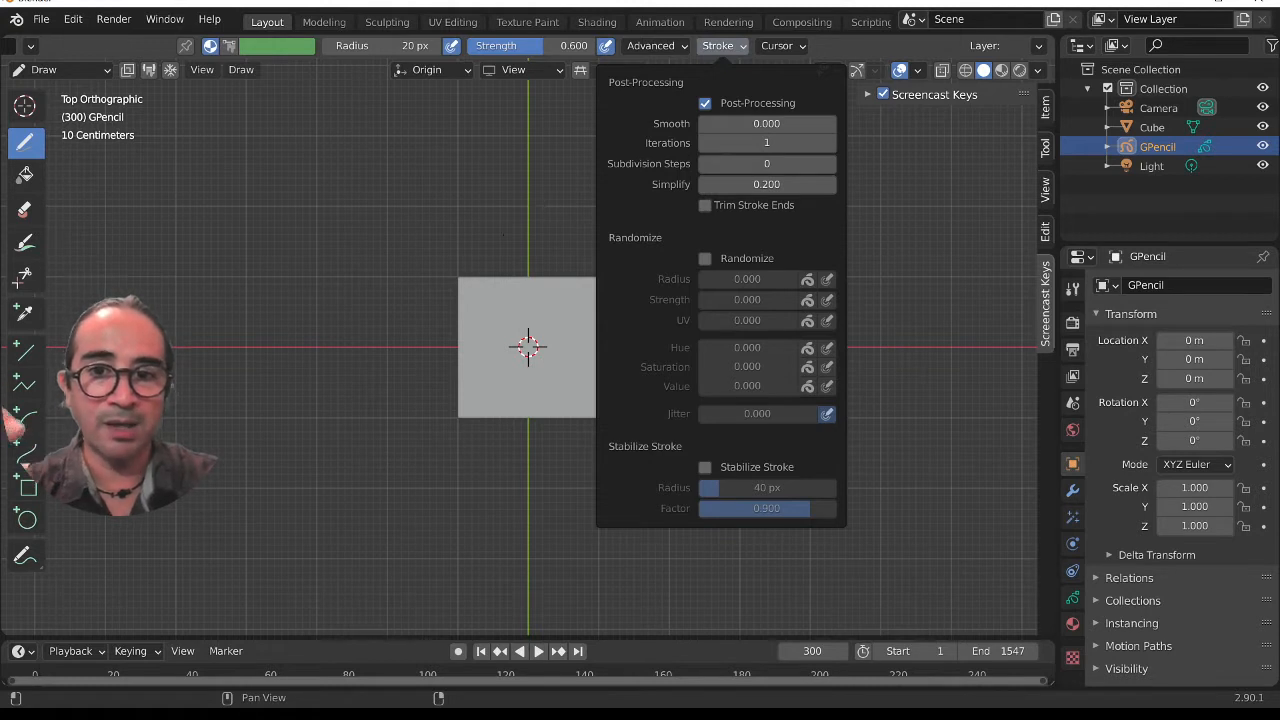
drag(410, 342, 416, 330)
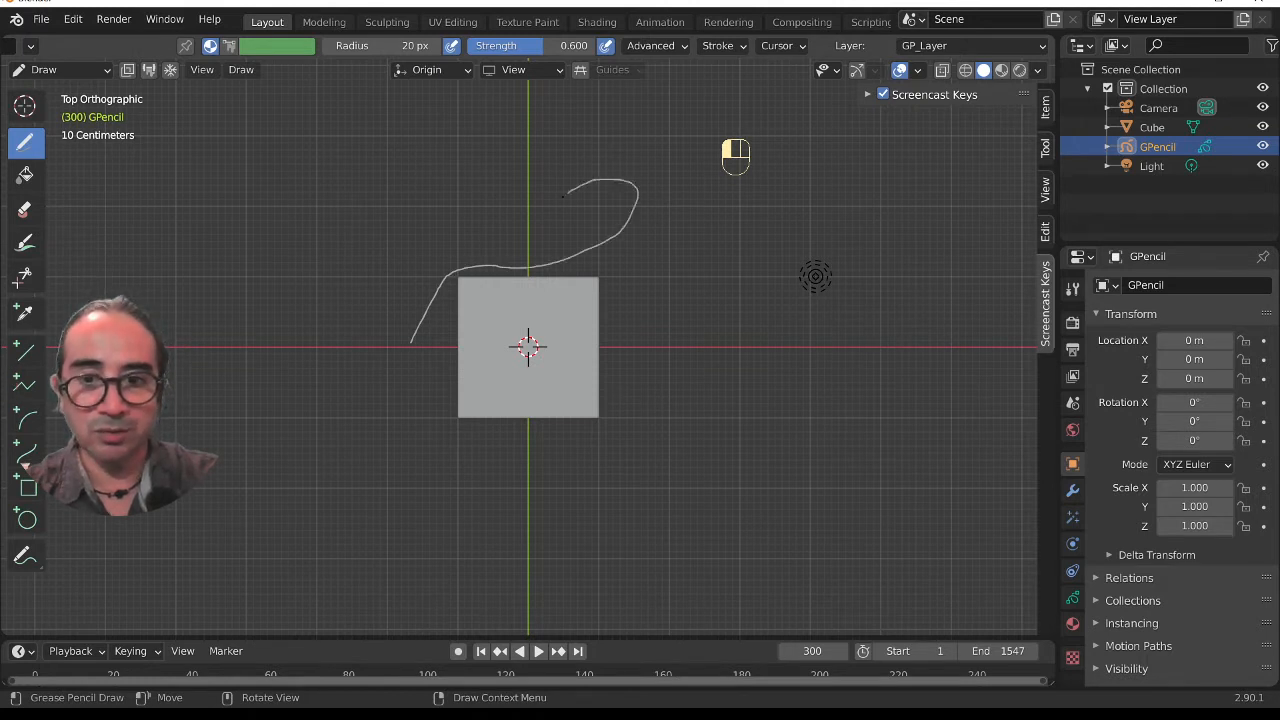
drag(528, 268, 420, 175)
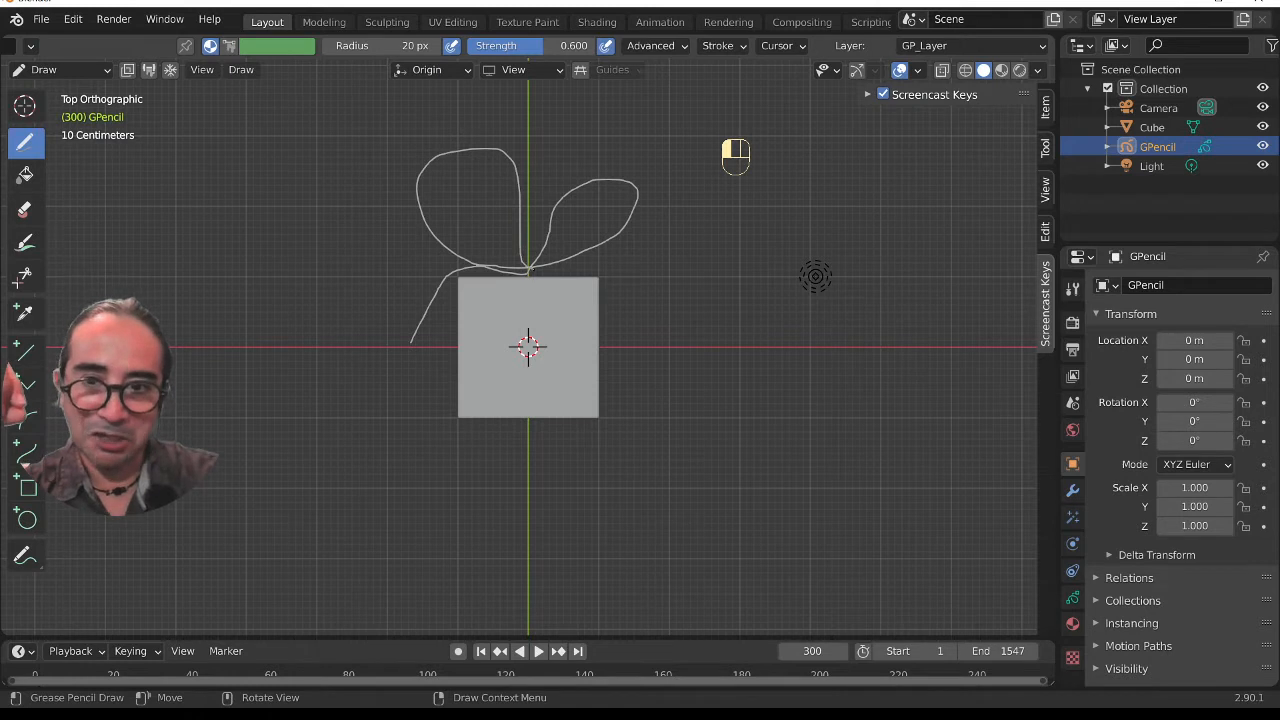
drag(701, 298, 704, 302)
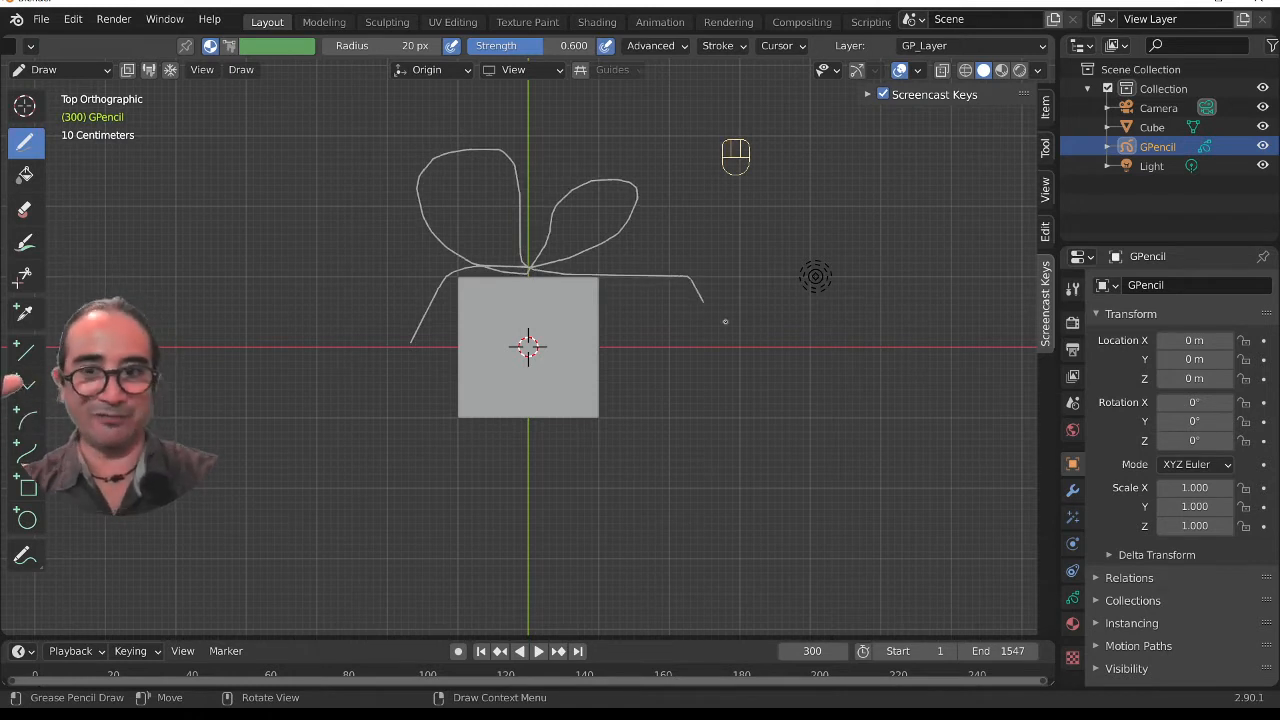
scroll(675, 322, up, 1)
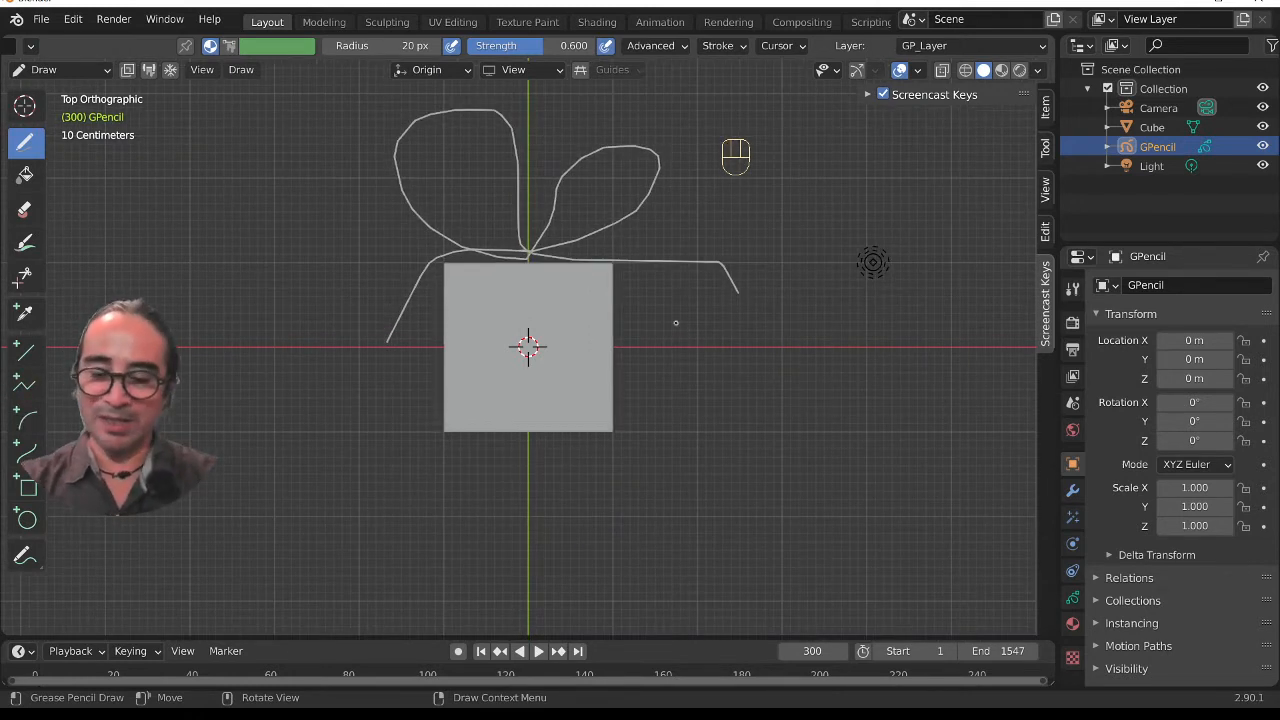
key(ctrl+z)
- Draw a ribbon bow with two loops and two tails along the cube's upper edge in one continuous stroke, and return to Object Mode
drag(383, 350, 419, 283)
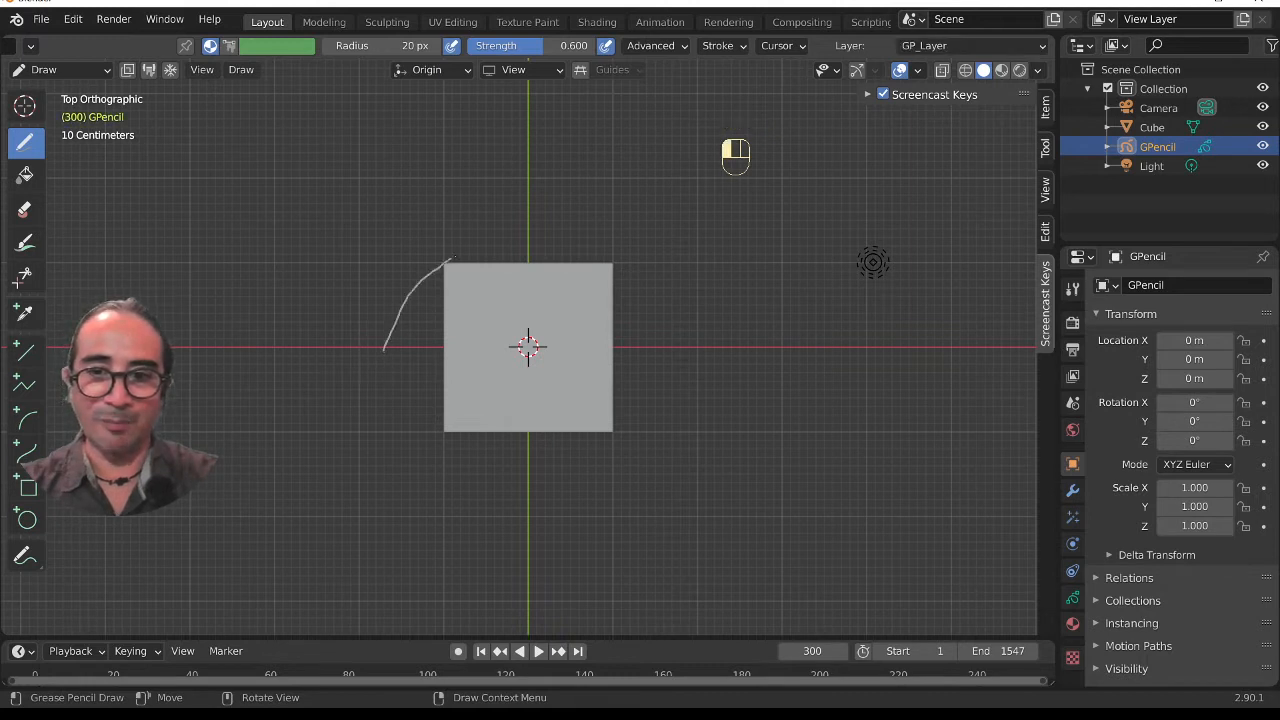
mouse_move(552, 254)
mouse_down()
mouse_move(655, 207)
mouse_move(556, 227)
mouse_up()
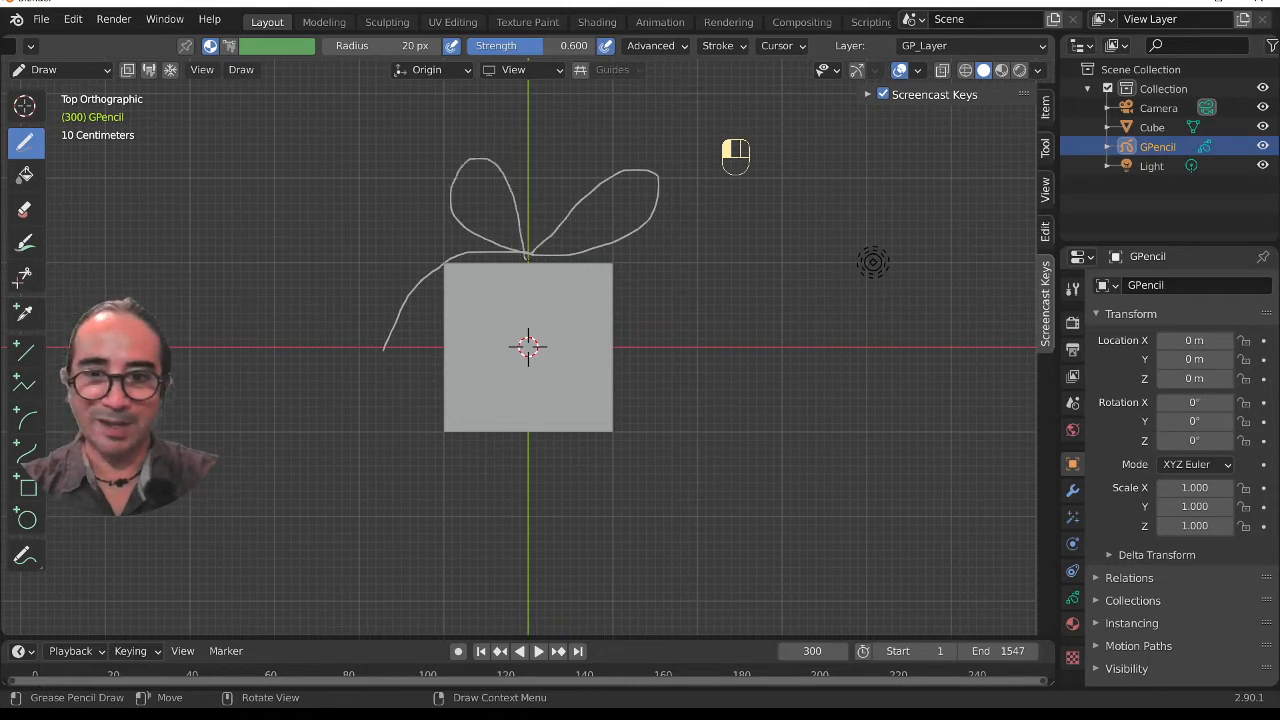
drag(659, 288, 662, 288)
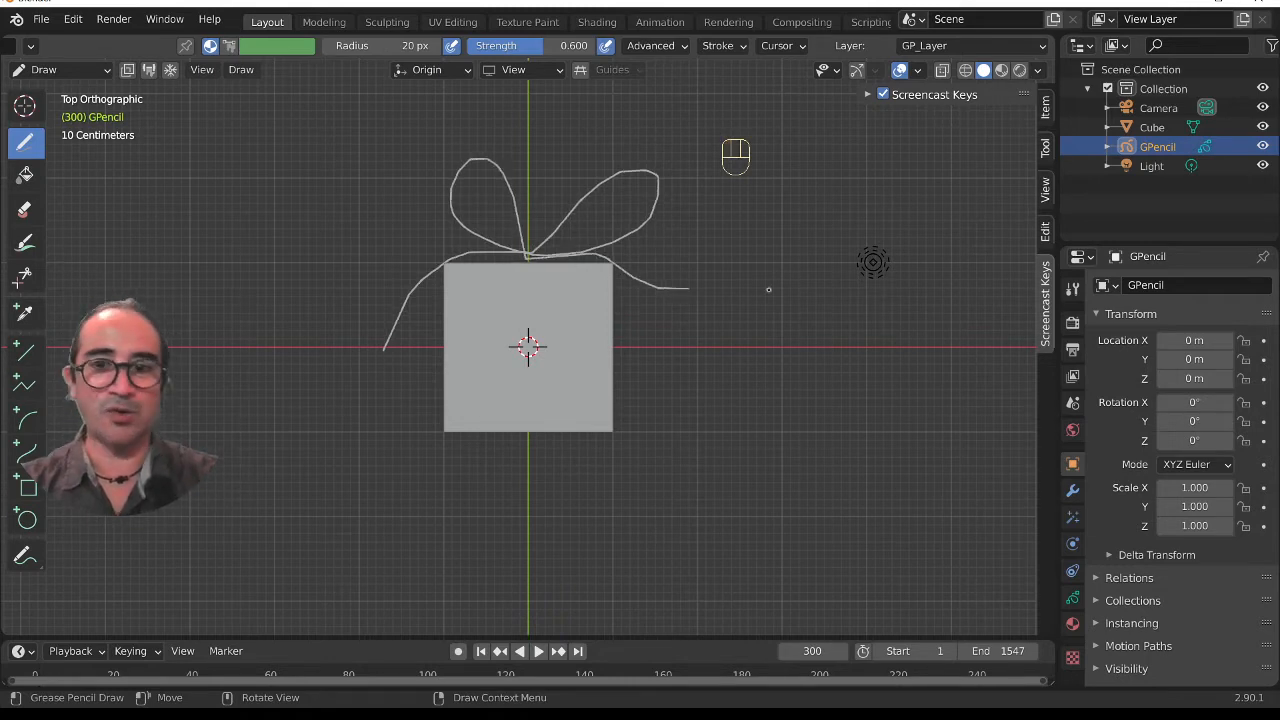
middle_drag(766, 286, 576, 325)
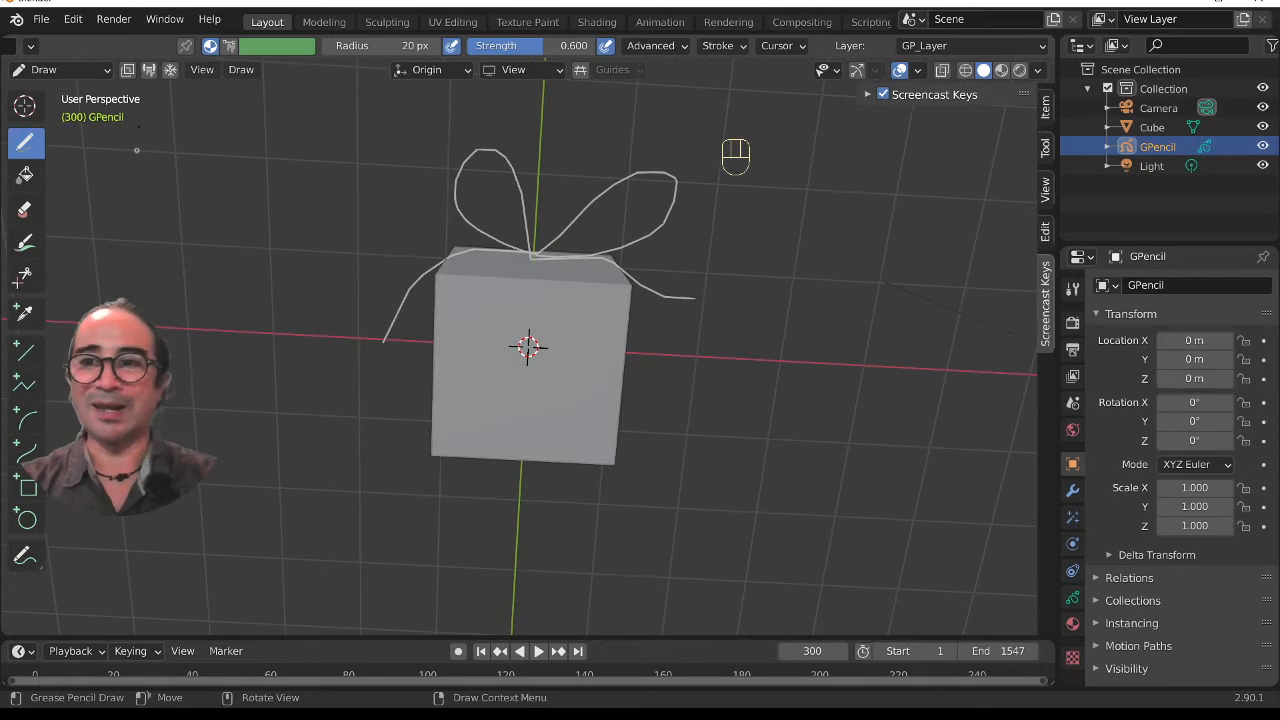
click(60, 69)
click(55, 89)
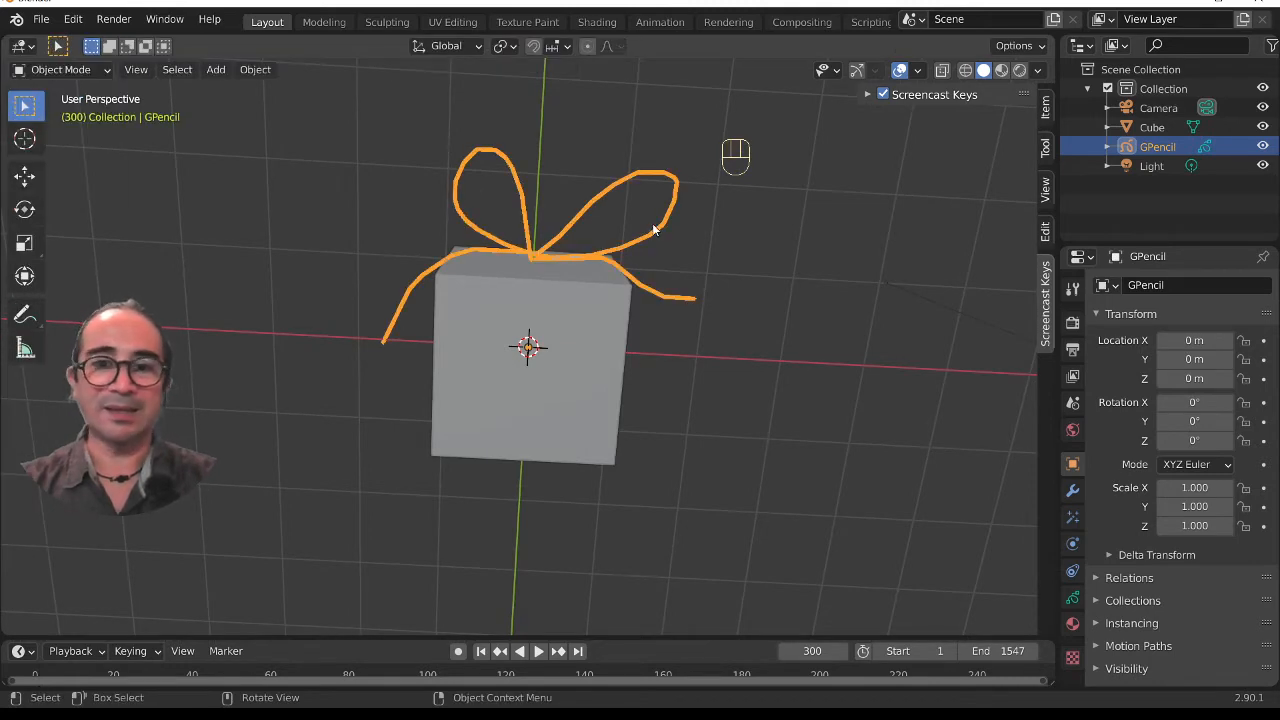
- Examine the bow stroke up close in Object Mode and its points in Edit Mode
key(KP_Decimal)
mouse_move(751, 433)
middle_down()
mouse_move(611, 374)
mouse_move(580, 397)
mouse_move(637, 369)
middle_up()
scroll(522, 438, up, 1)
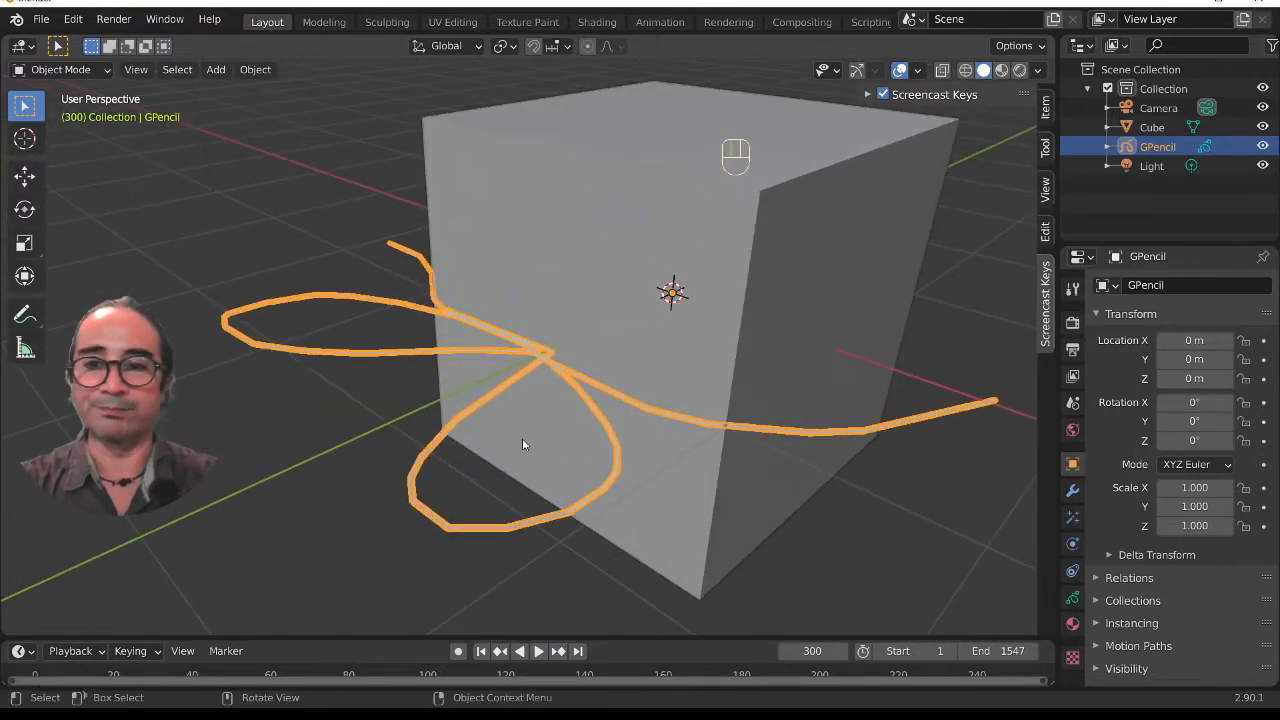
scroll(508, 455, up, 3)
scroll(485, 450, down, 5)
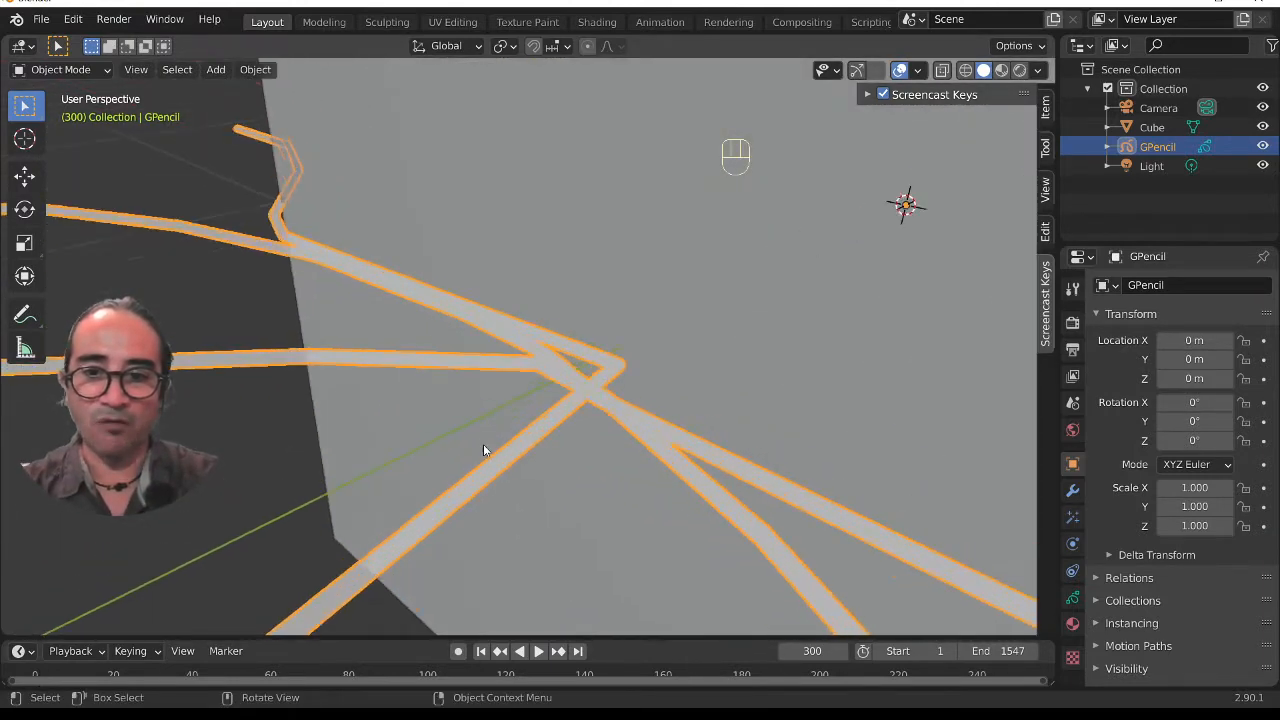
key(Tab)
key(Tab)
key(Tab)
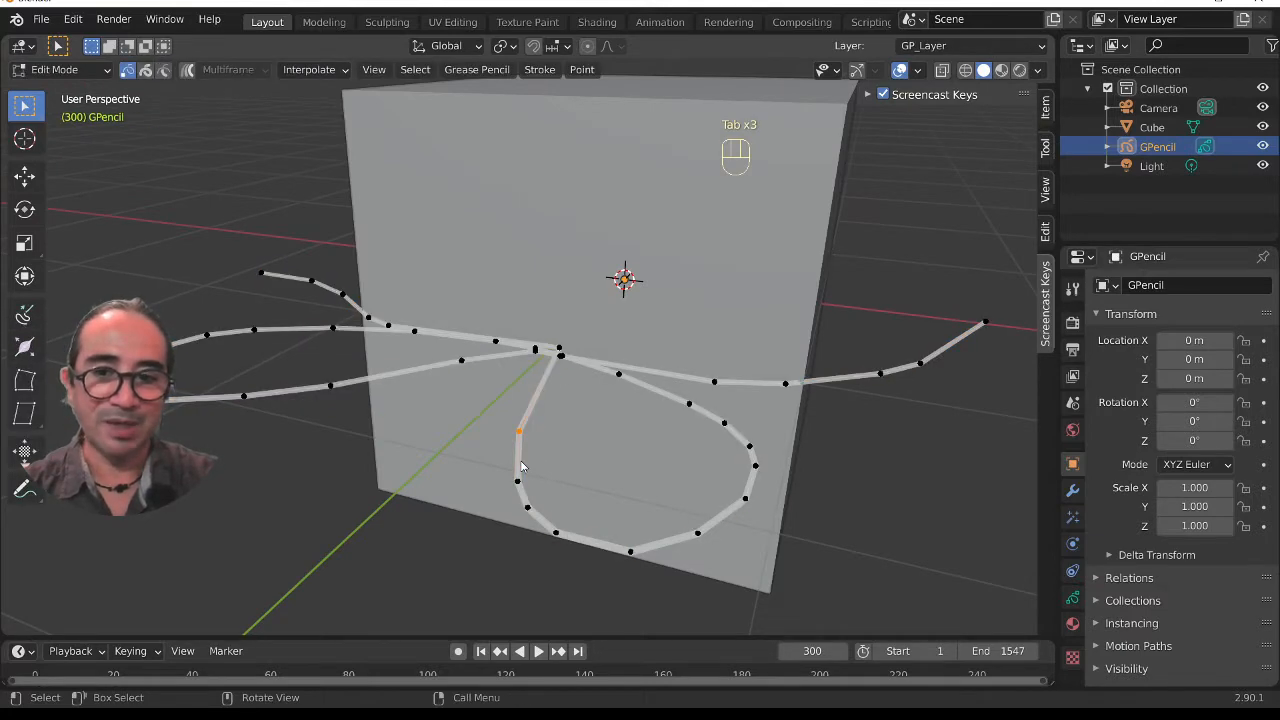
key(Tab)
middle_drag(603, 483, 242, 150)
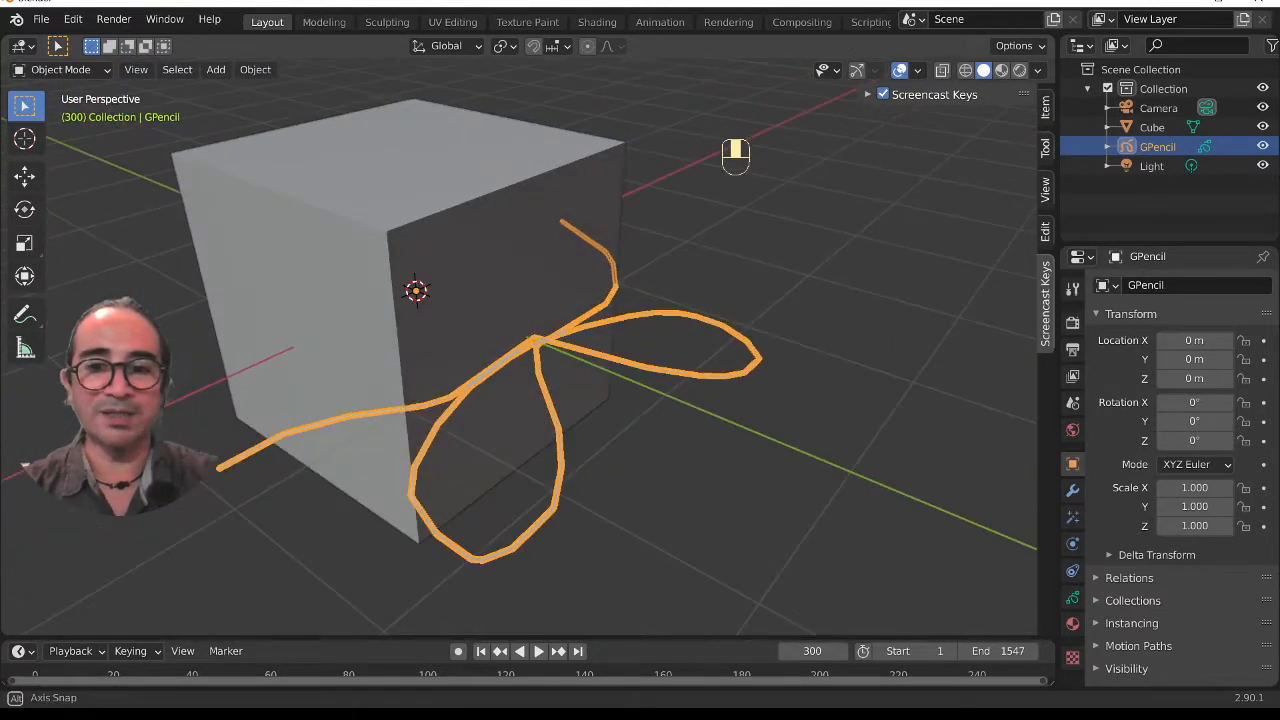
- Convert the Grease Pencil bow stroke to a Bezier curve, hide the original GPencil object and select the new curve
click(254, 70)
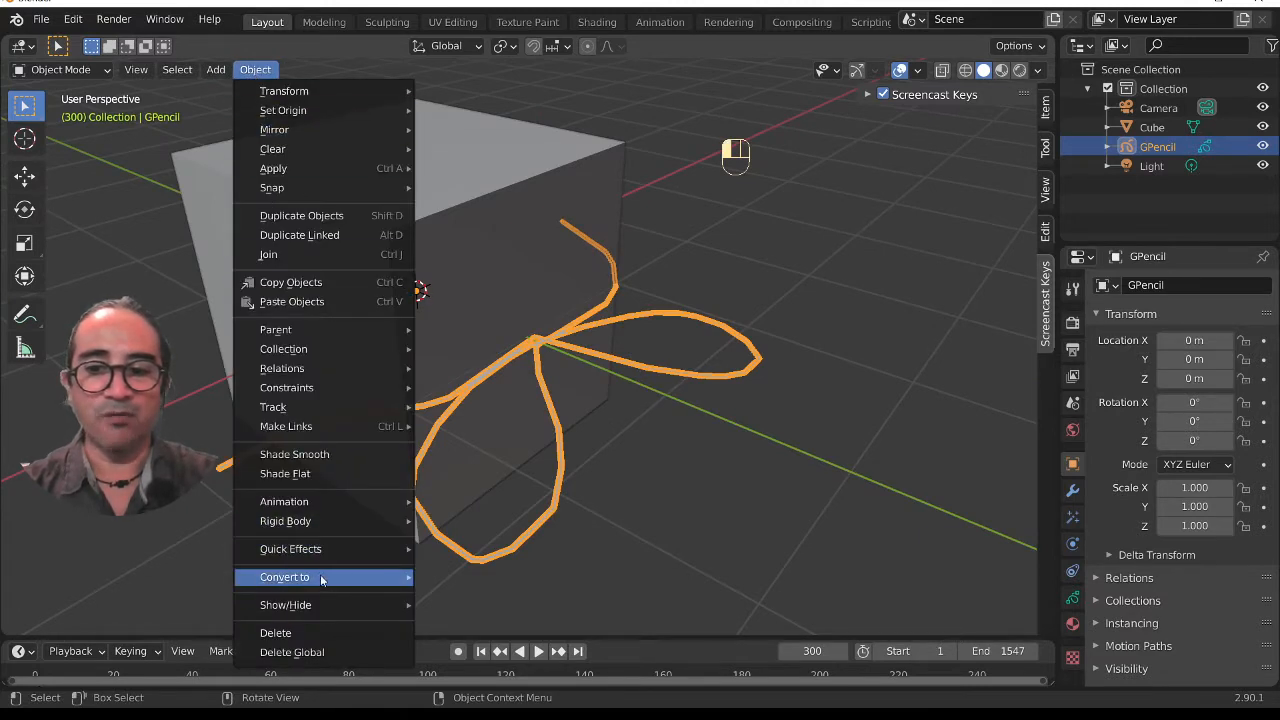
mouse_move(319, 576)
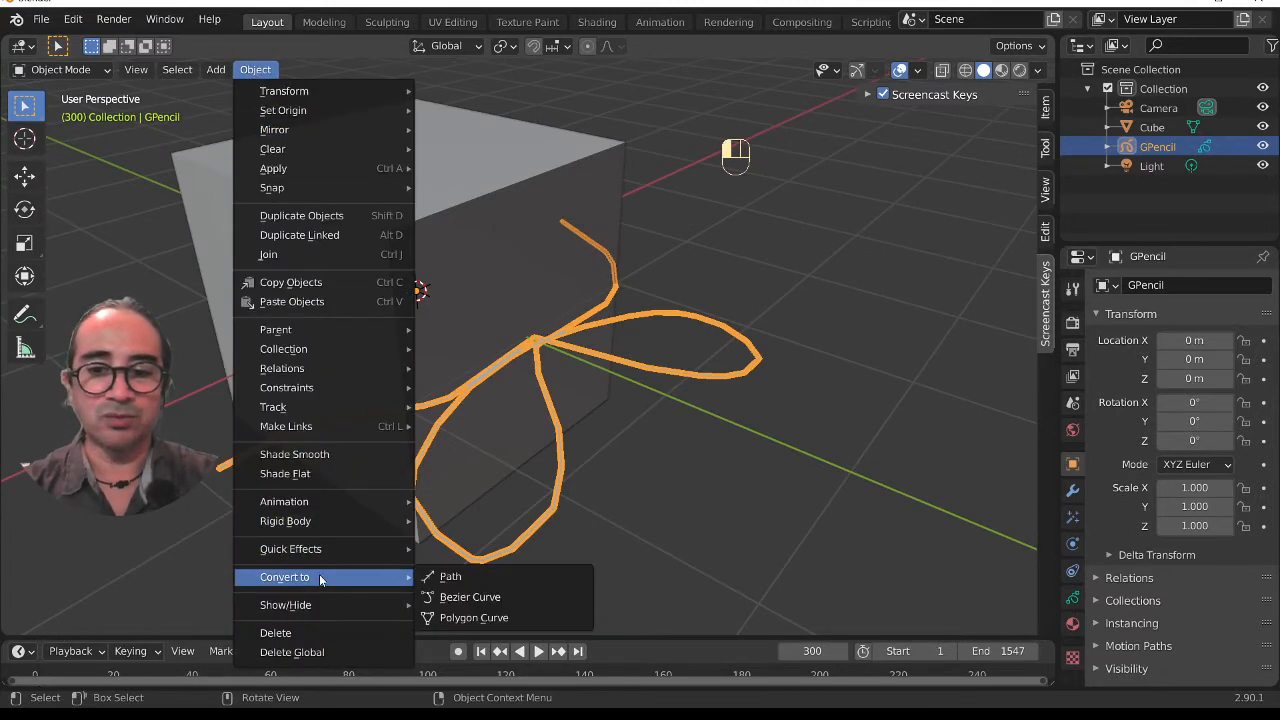
click(495, 600)
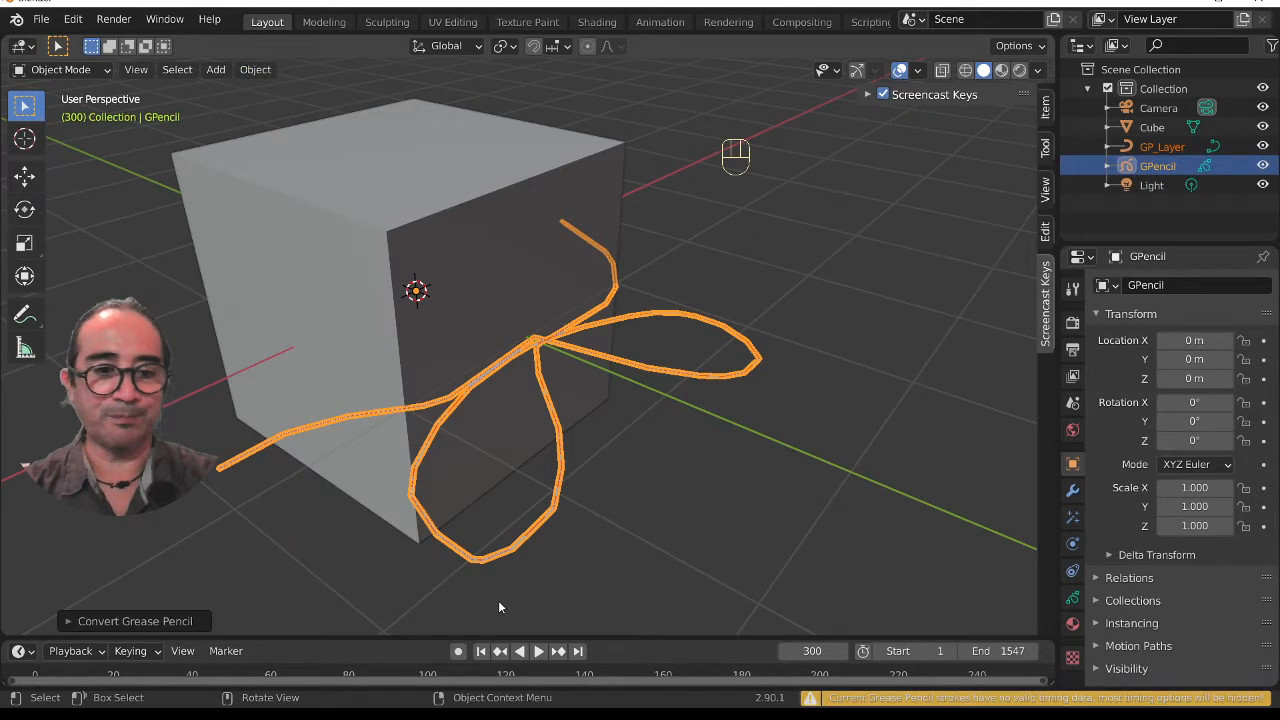
click(1264, 165)
click(1162, 146)
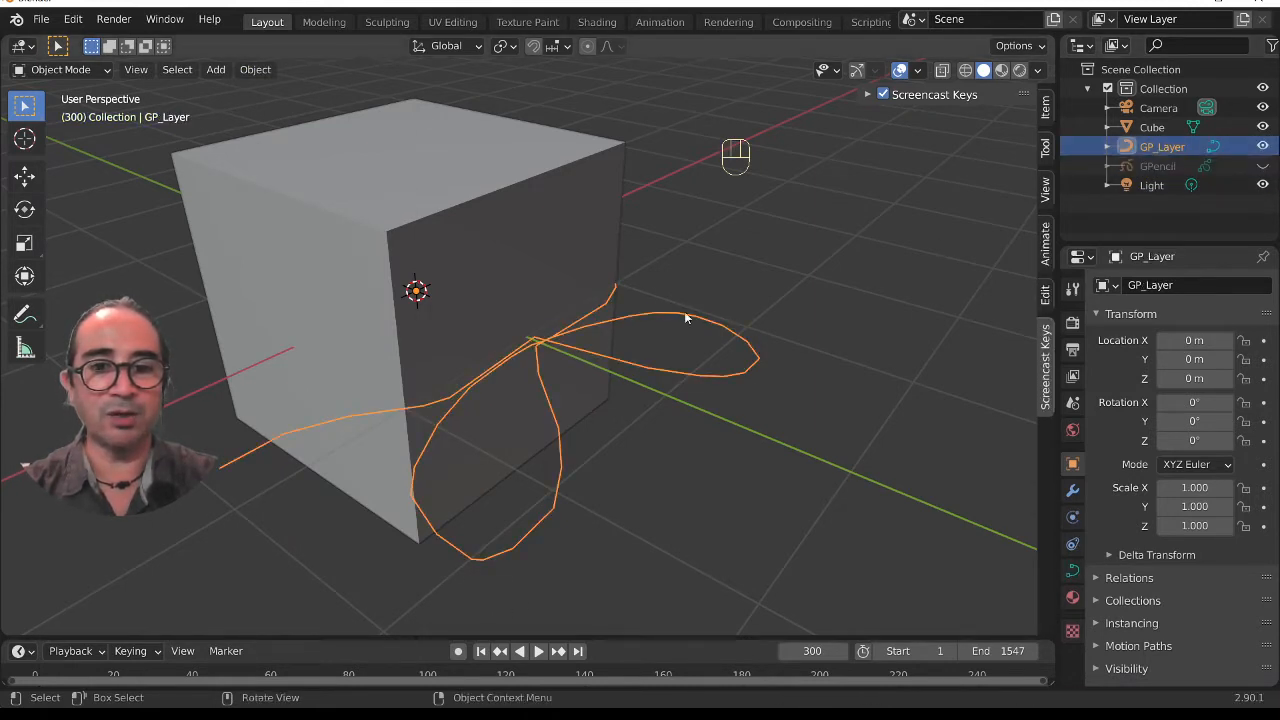
- Enter Edit Mode on the bow curve and move a control point at the knot slightly
scroll(680, 410, up, 3)
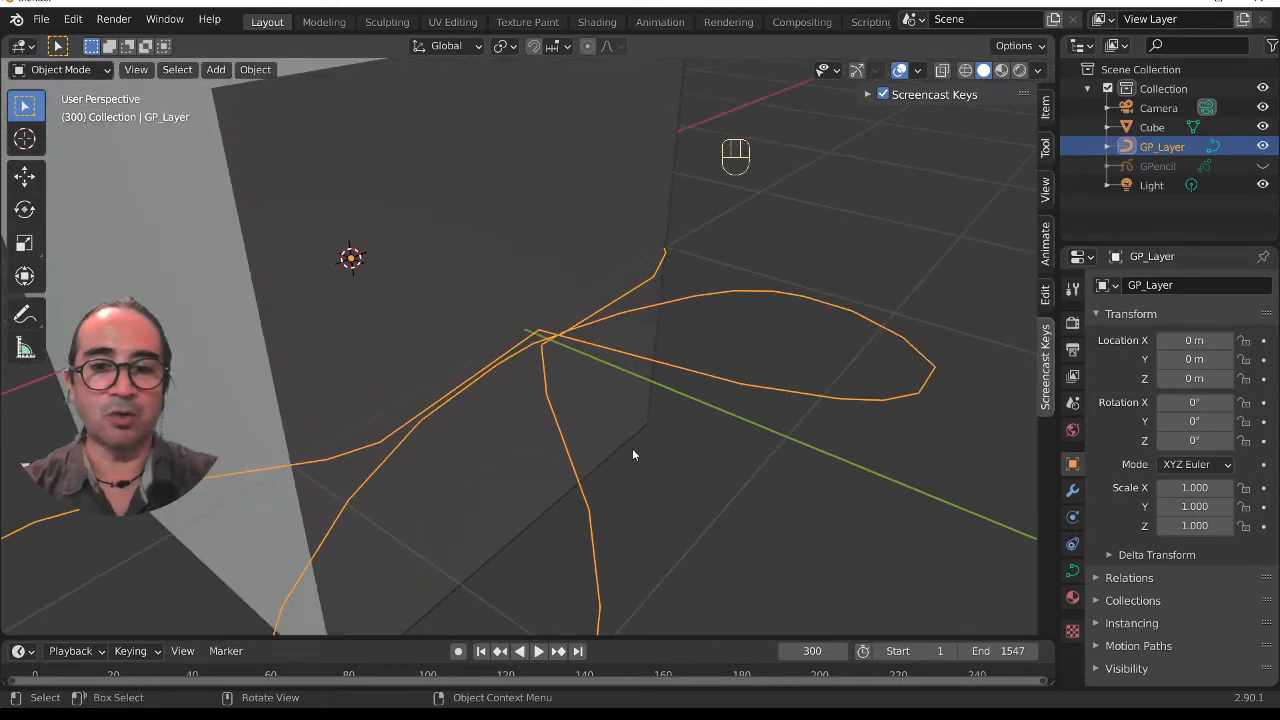
scroll(600, 440, down, 3)
mouse_move(698, 440)
middle_down()
mouse_move(589, 460)
mouse_move(668, 457)
mouse_move(820, 503)
middle_up()
scroll(668, 443, up, 3)
key(Tab)
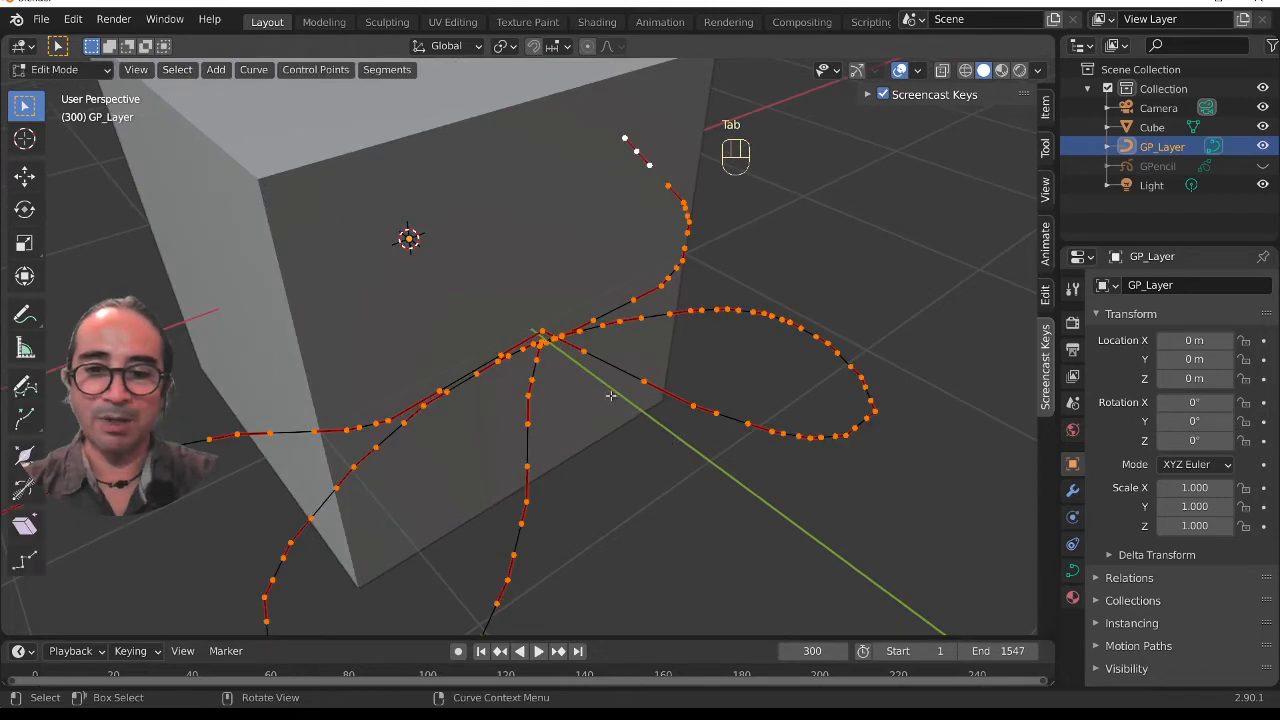
middle_drag(600, 443, 680, 443)
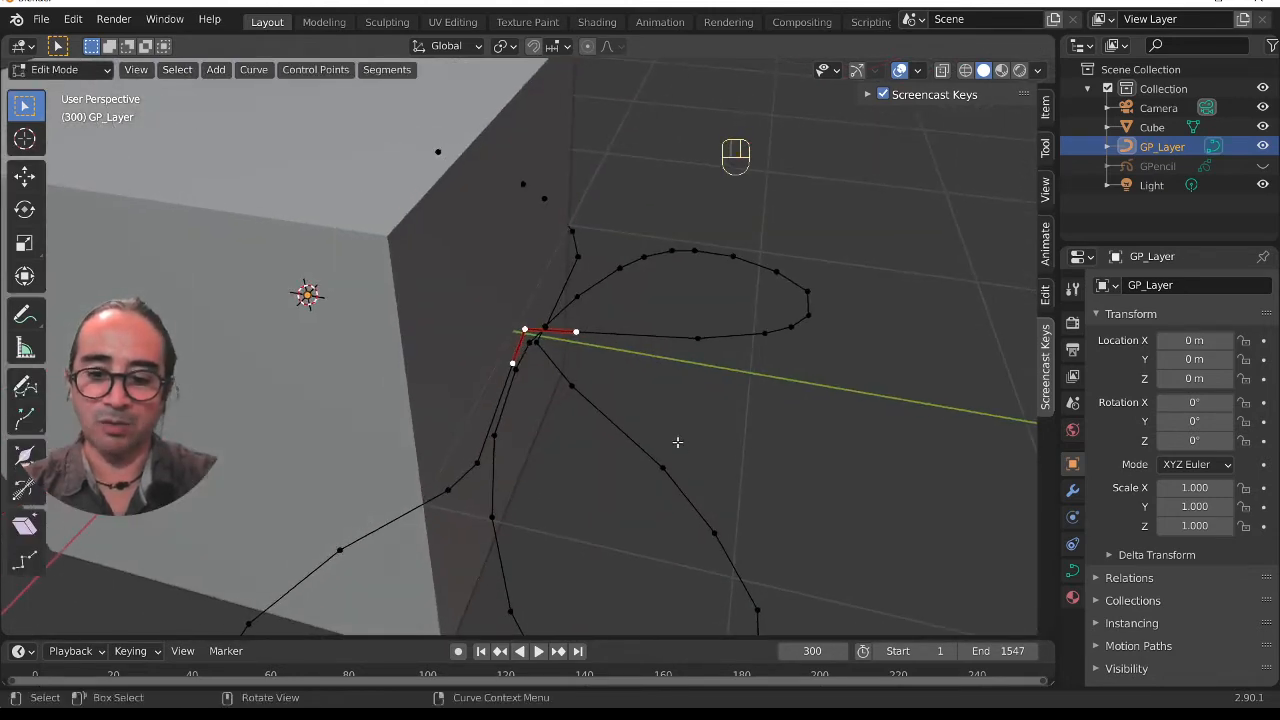
key(g)
click(685, 443)
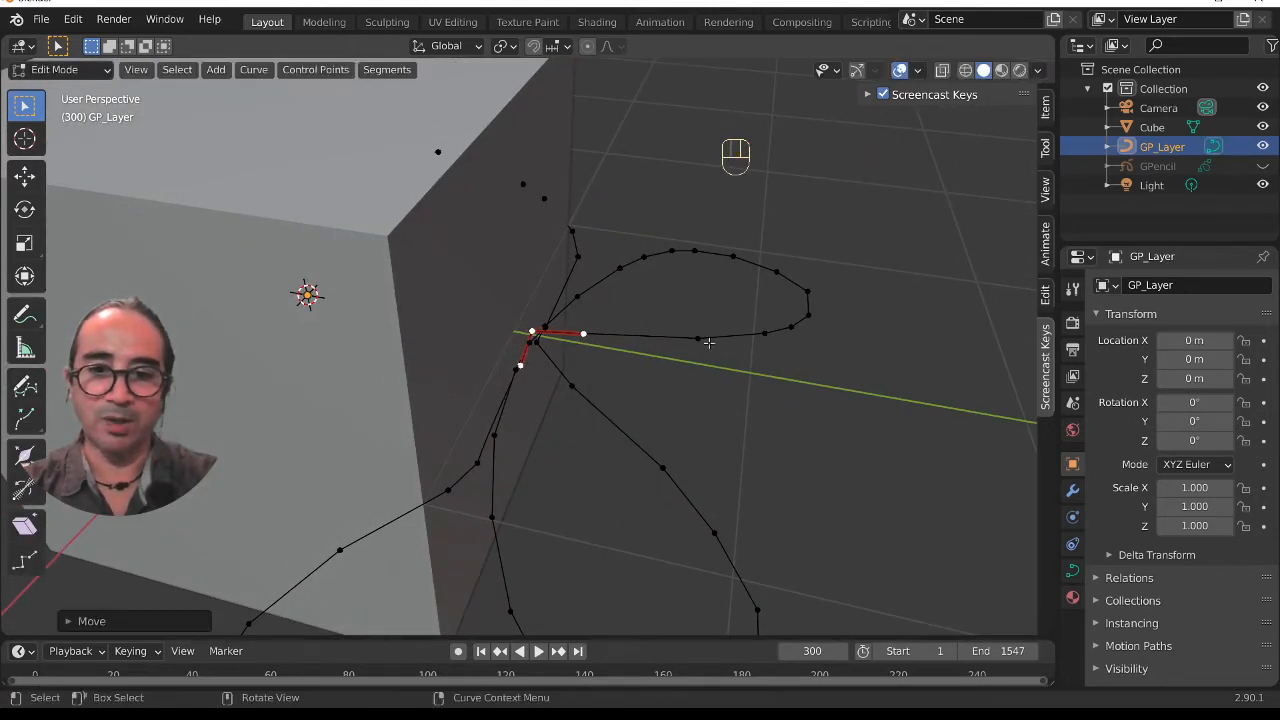
- Pull the lower handle of the control point at the right loop's tip outward to round the curve
click(814, 296)
scroll(849, 306, up, 3)
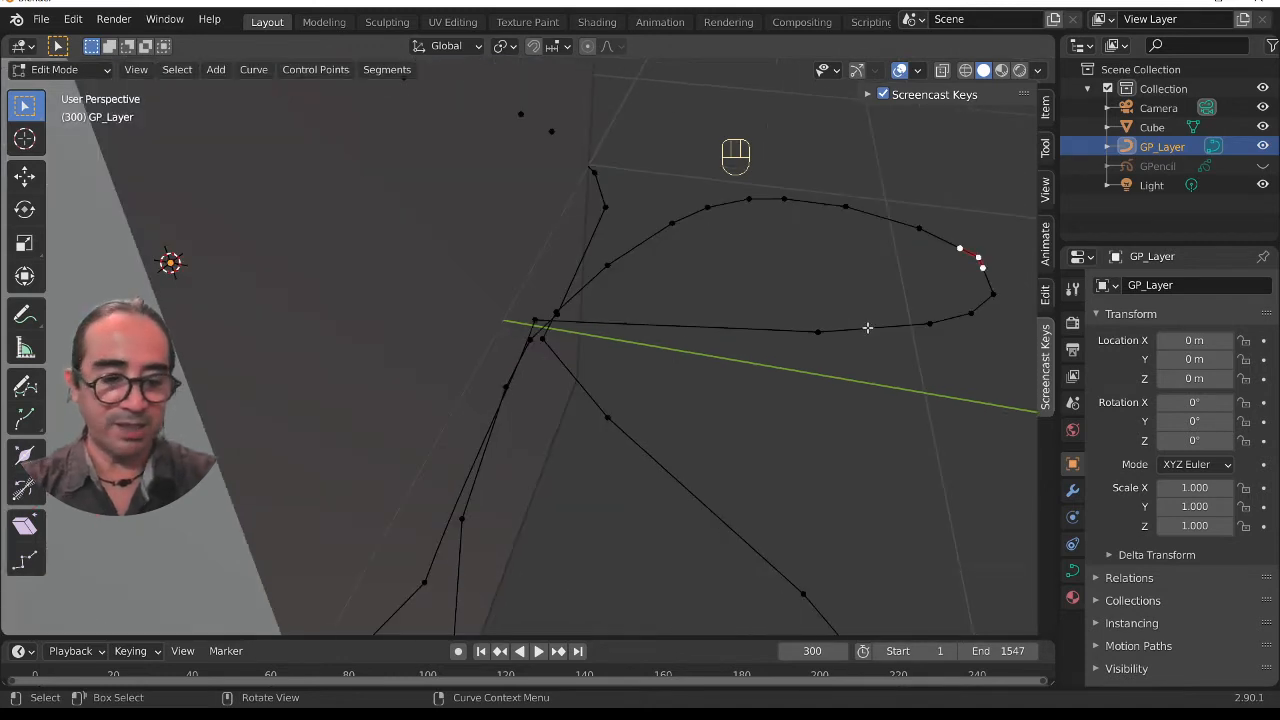
key(KP_Decimal)
click(543, 450)
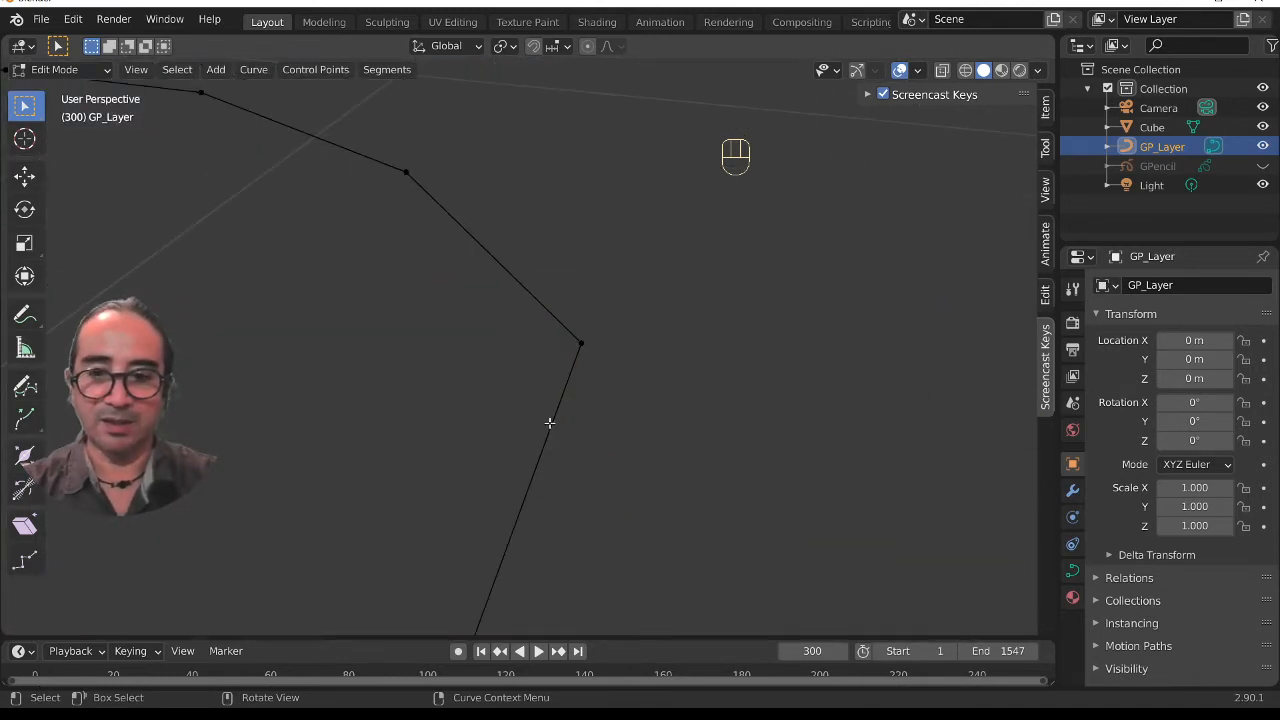
click(583, 344)
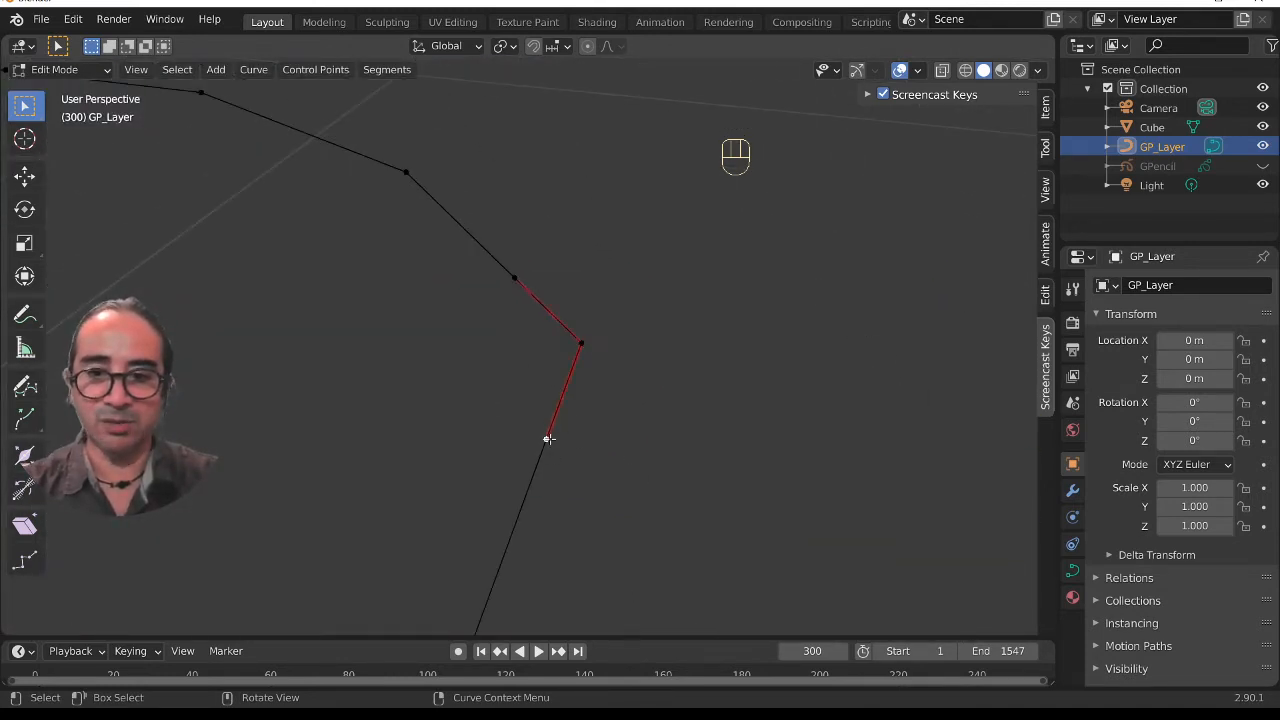
drag(549, 439, 631, 455)
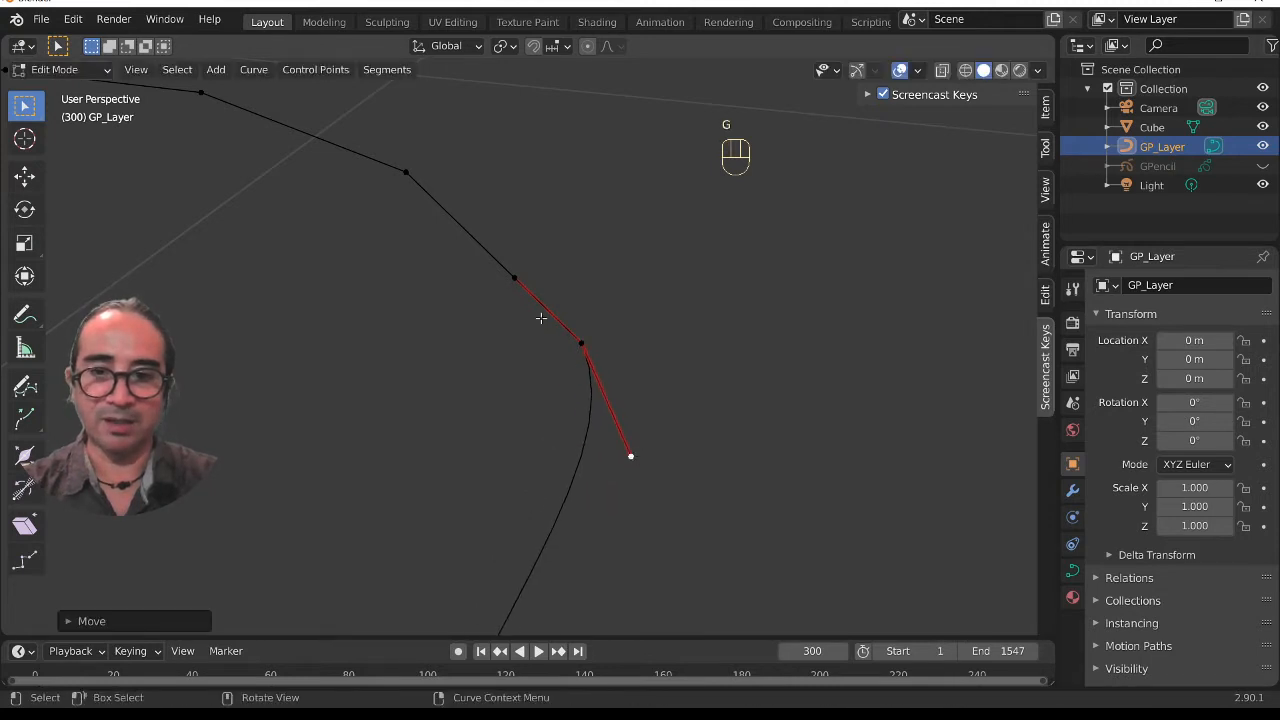
- Move the upper handle of the same loop-tip point outward to smooth the bend, and return to Object Mode
click(516, 280)
key(g)
click(543, 264)
scroll(551, 314, down, 5)
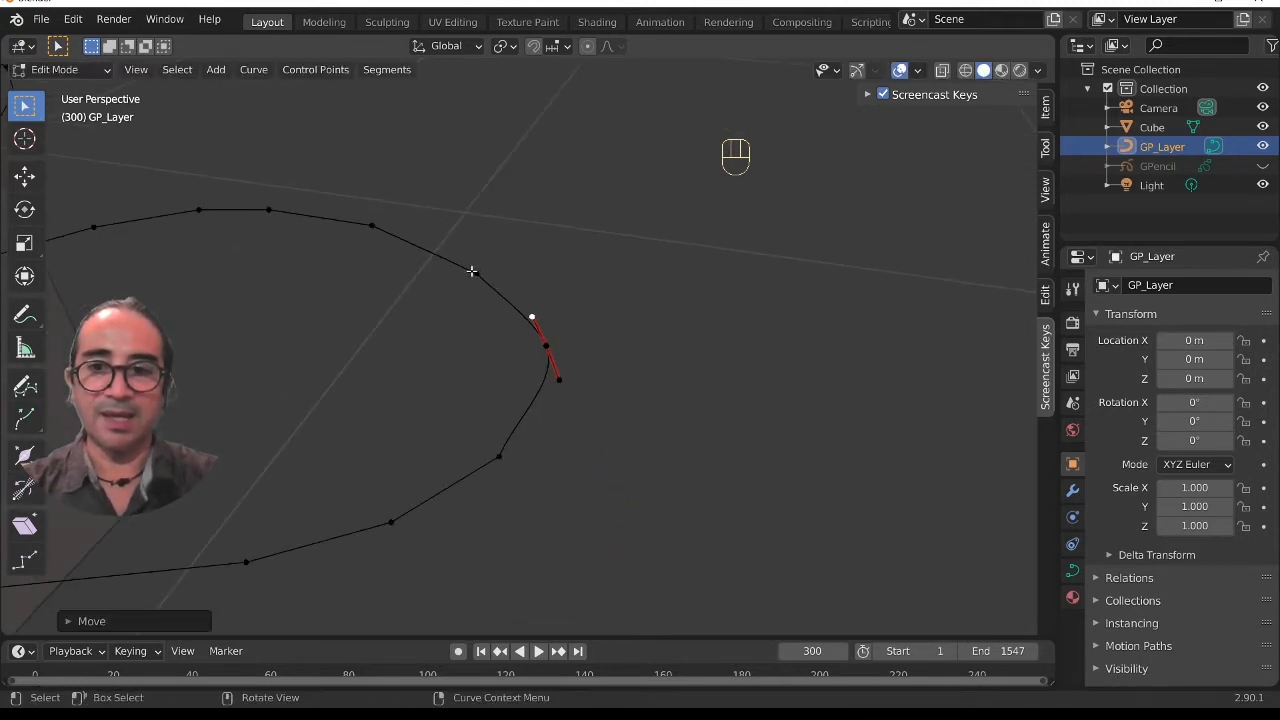
click(474, 271)
scroll(572, 376, down, 3)
key(Tab)
middle_drag(594, 491, 539, 482)
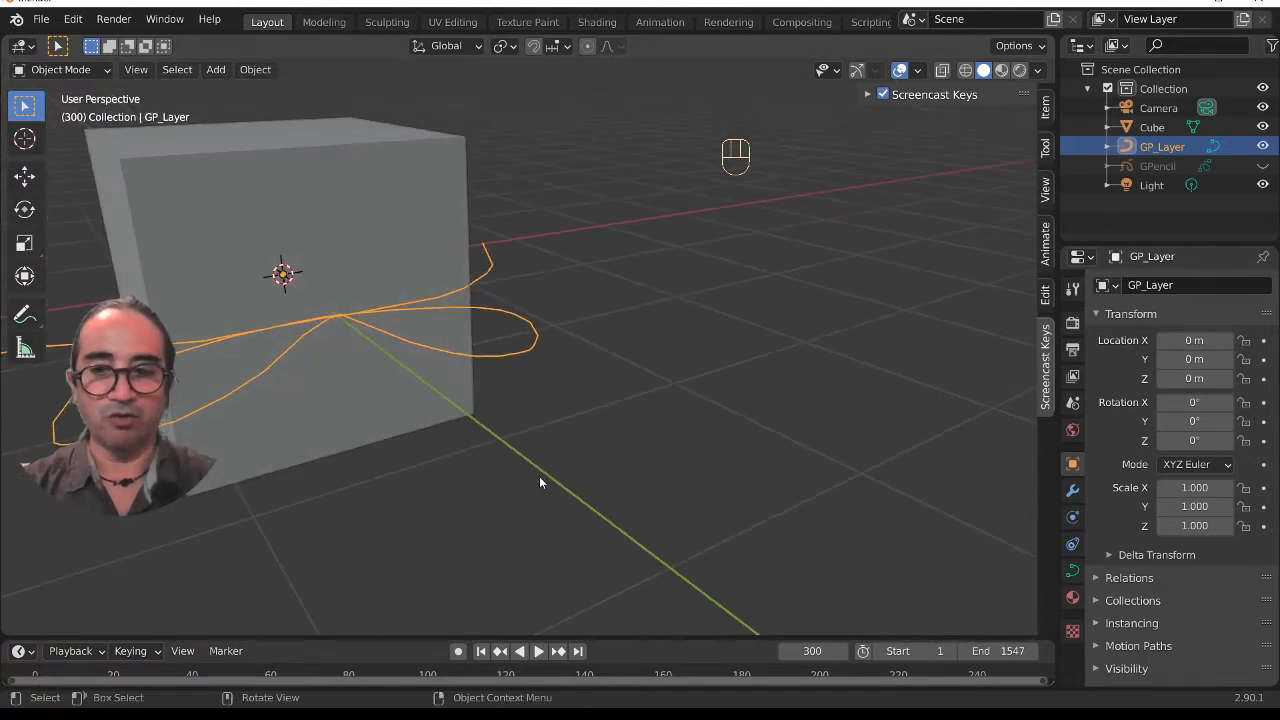
scroll(532, 426, down, 3)
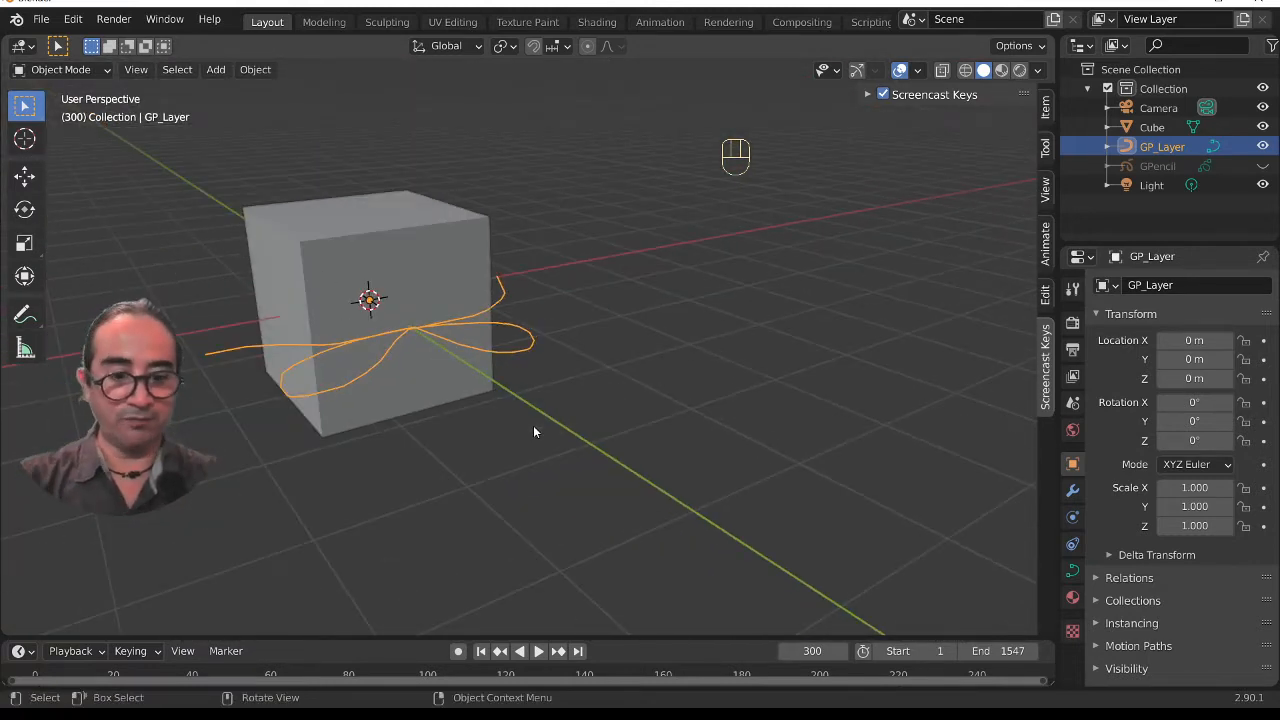
- Give the bow curve a flat ribbon shape by setting its geometry Extrude to 0.08 m
click(1072, 571)
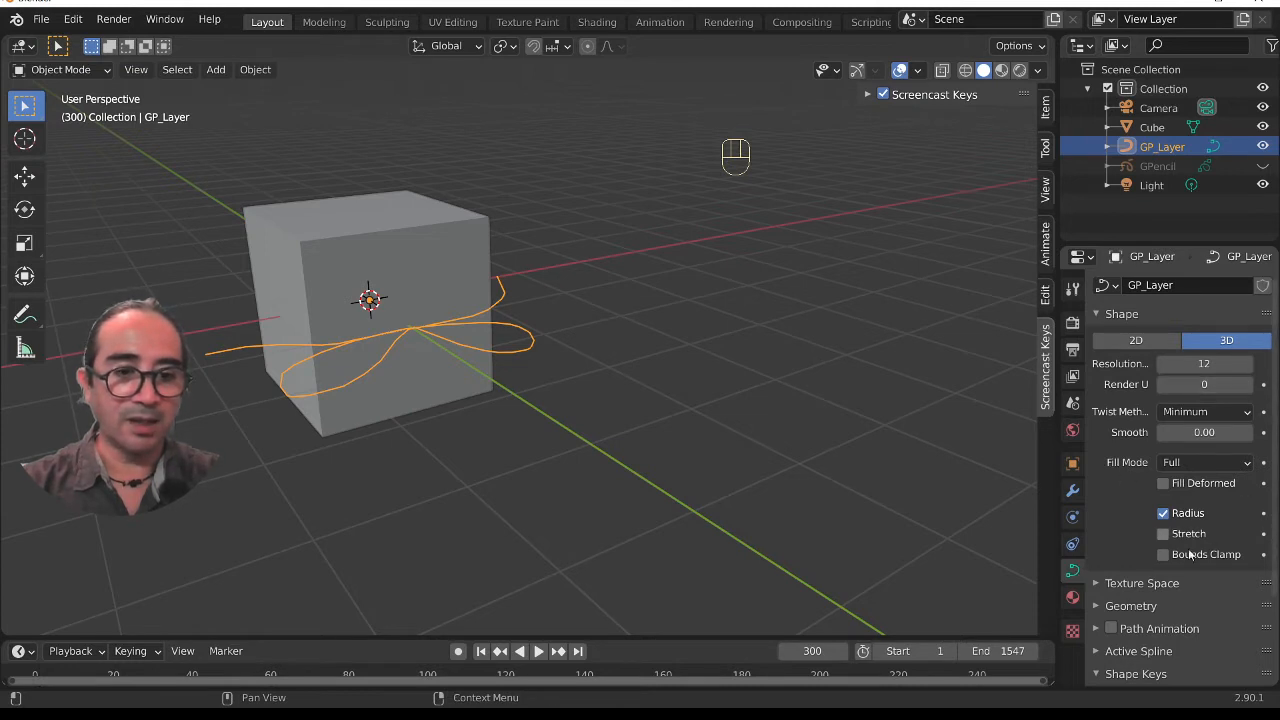
scroll(1115, 532, down, 2)
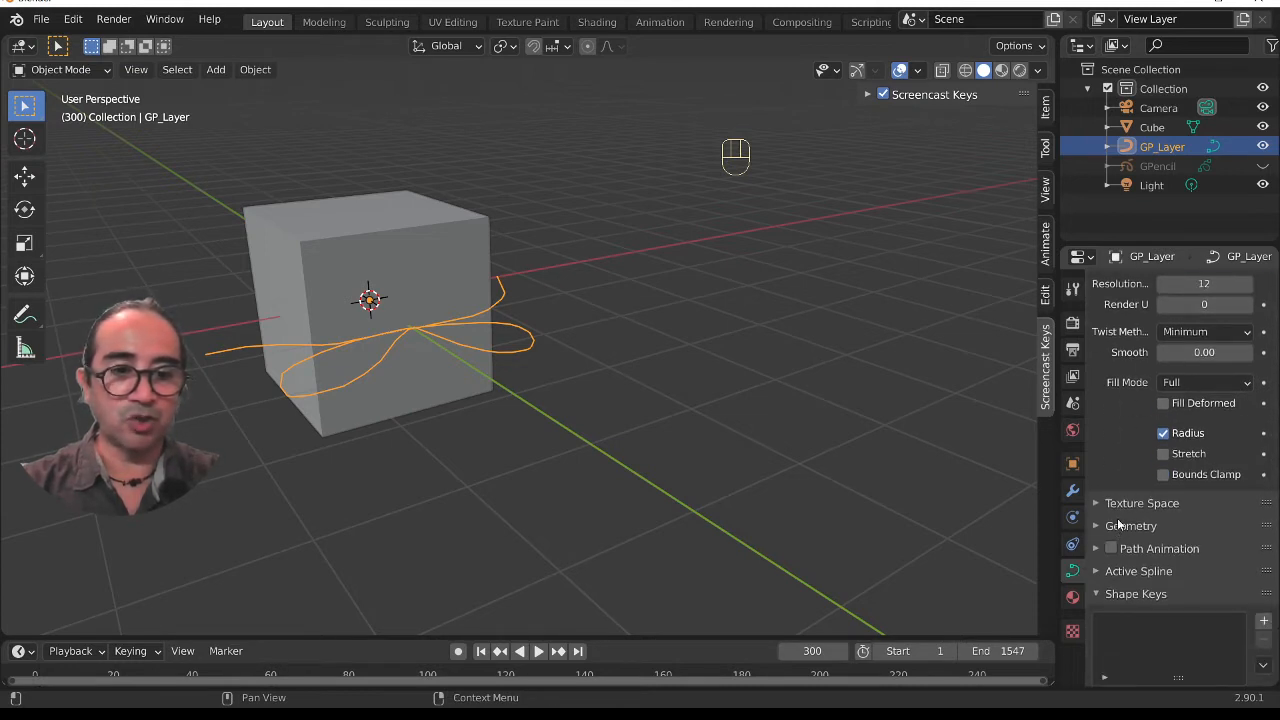
click(1160, 526)
scroll(1190, 525, down, 2)
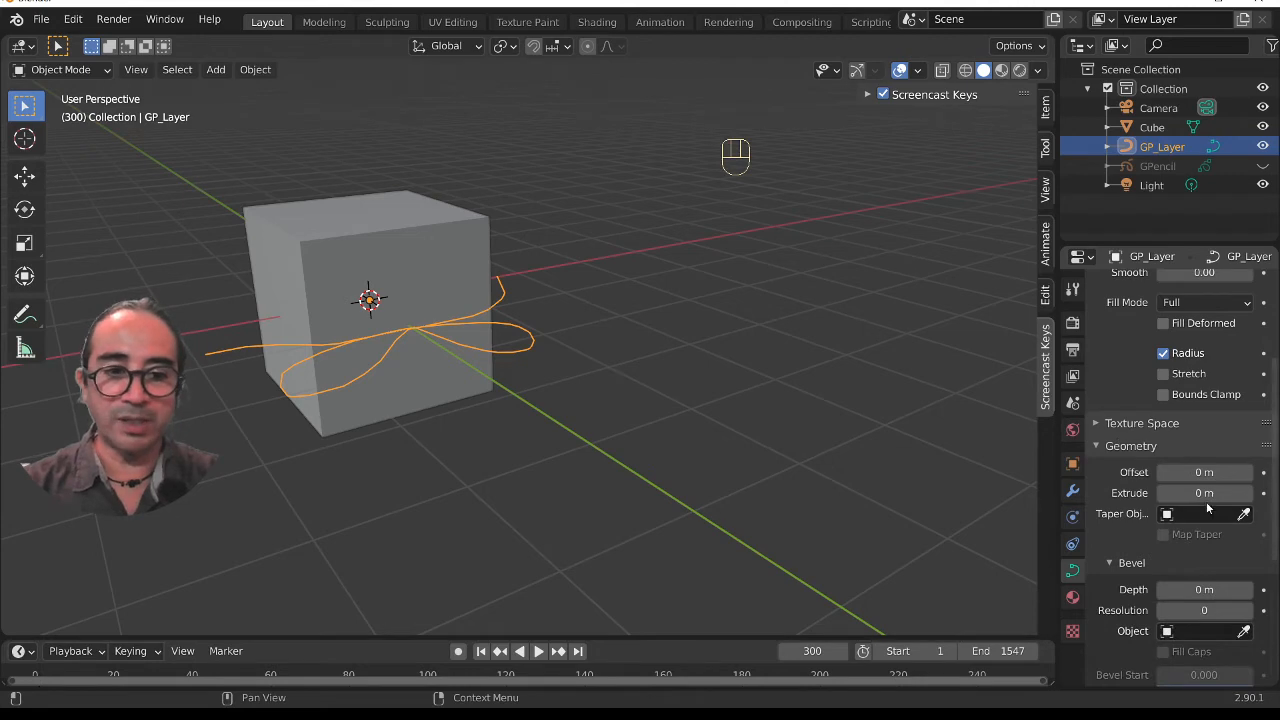
drag(1204, 493, 1240, 493)
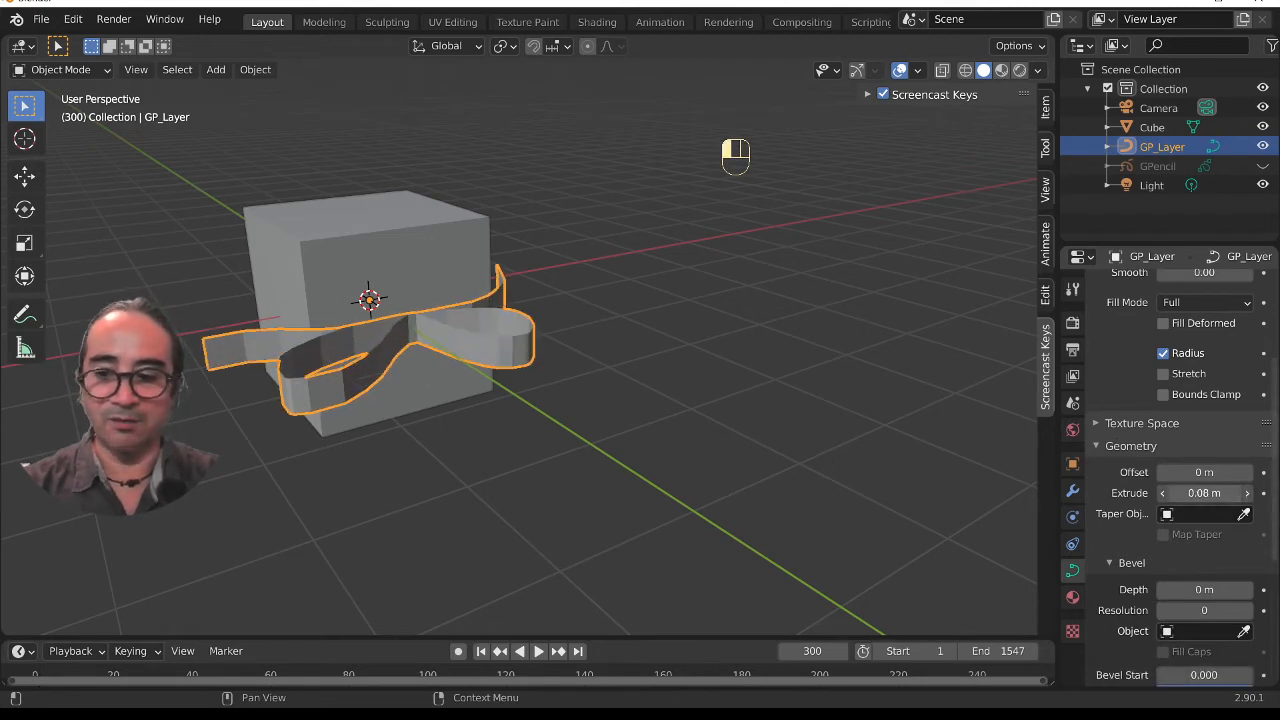
- Rotate the ribbon bow by -90° in the right orthographic view so that it stands upright
middle_drag(600, 374, 512, 395)
right_click(486, 343)
middle_drag(424, 404, 715, 394)
key(KP_1)
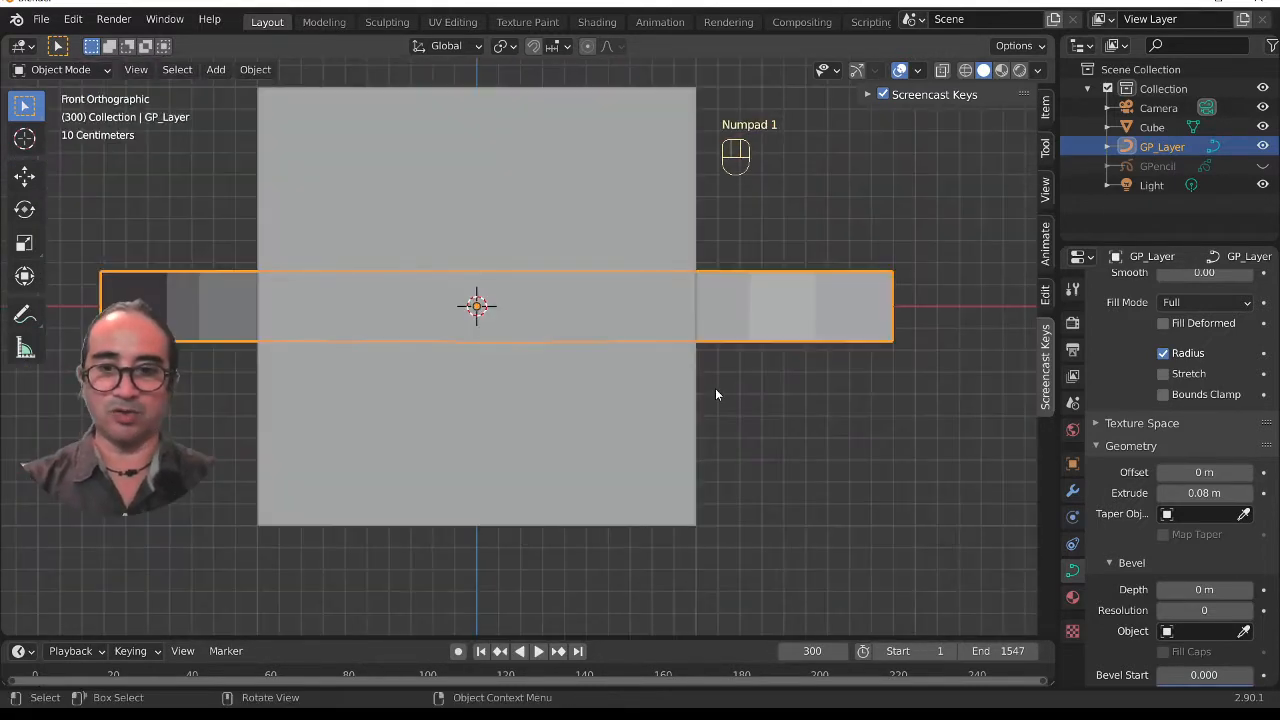
key(KP_3)
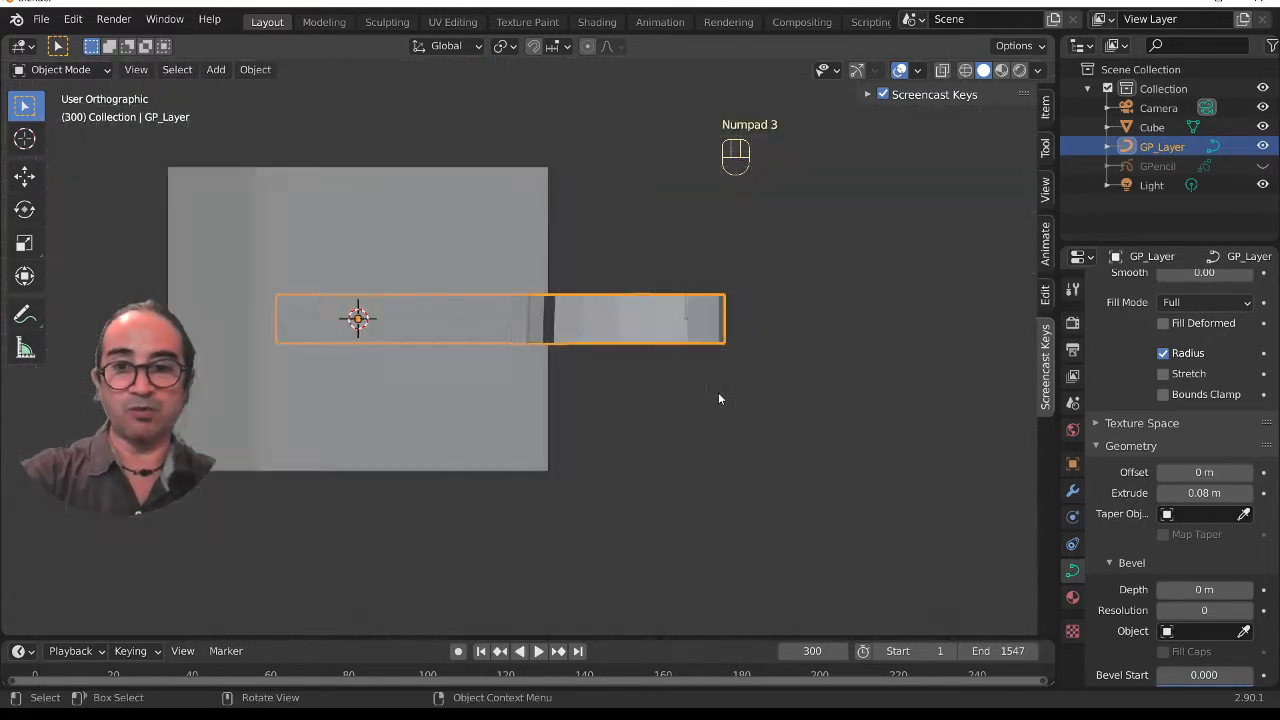
key(r)
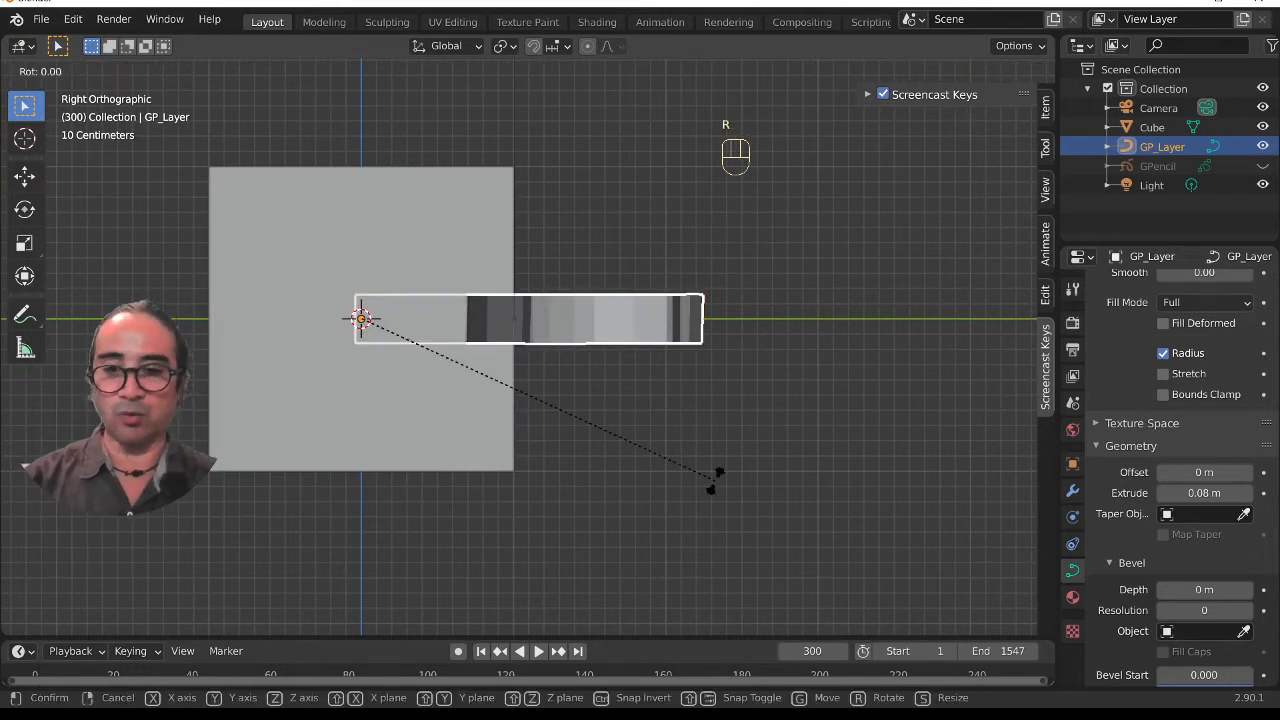
key(ctrl)
text(-90)
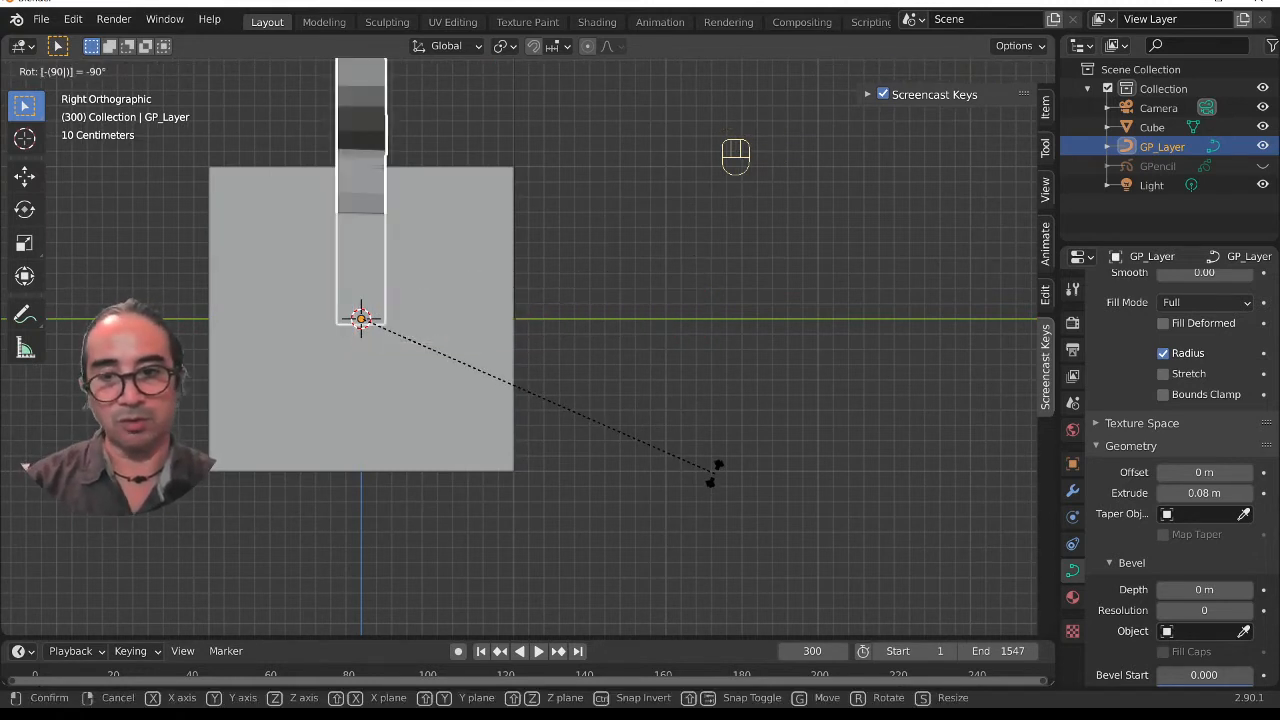
key(Return)
key(r)
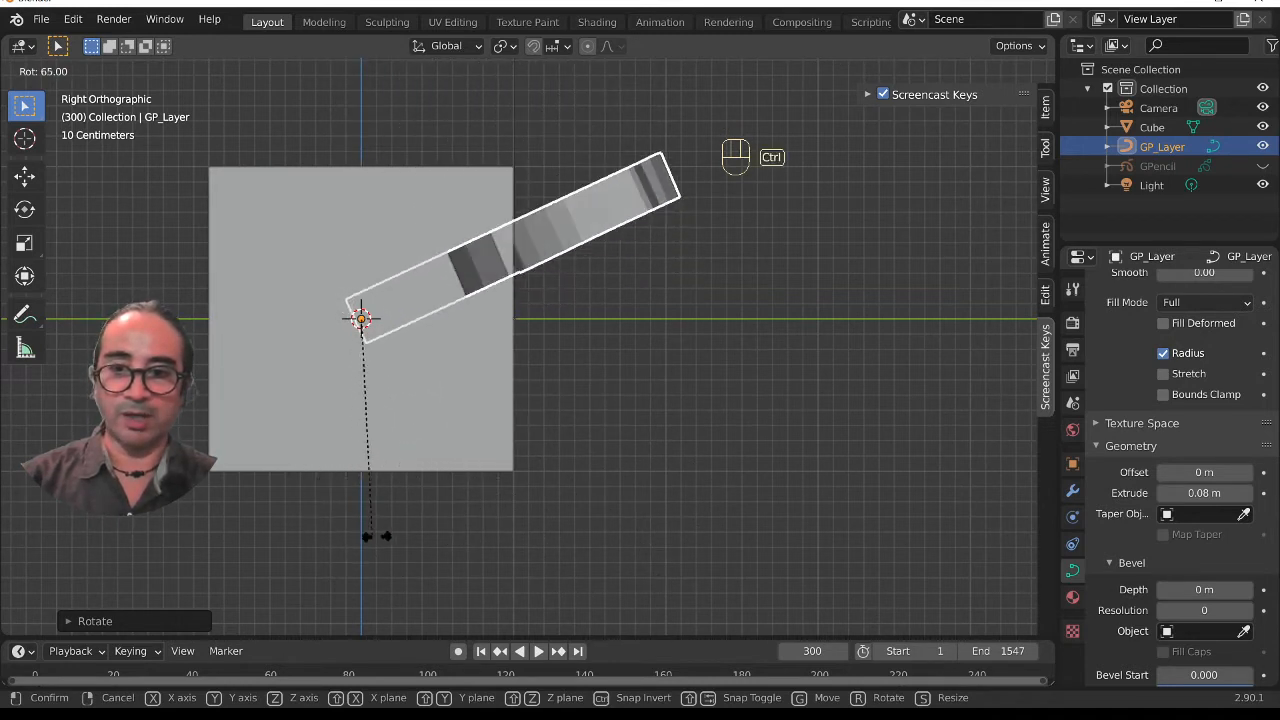
click(592, 428)
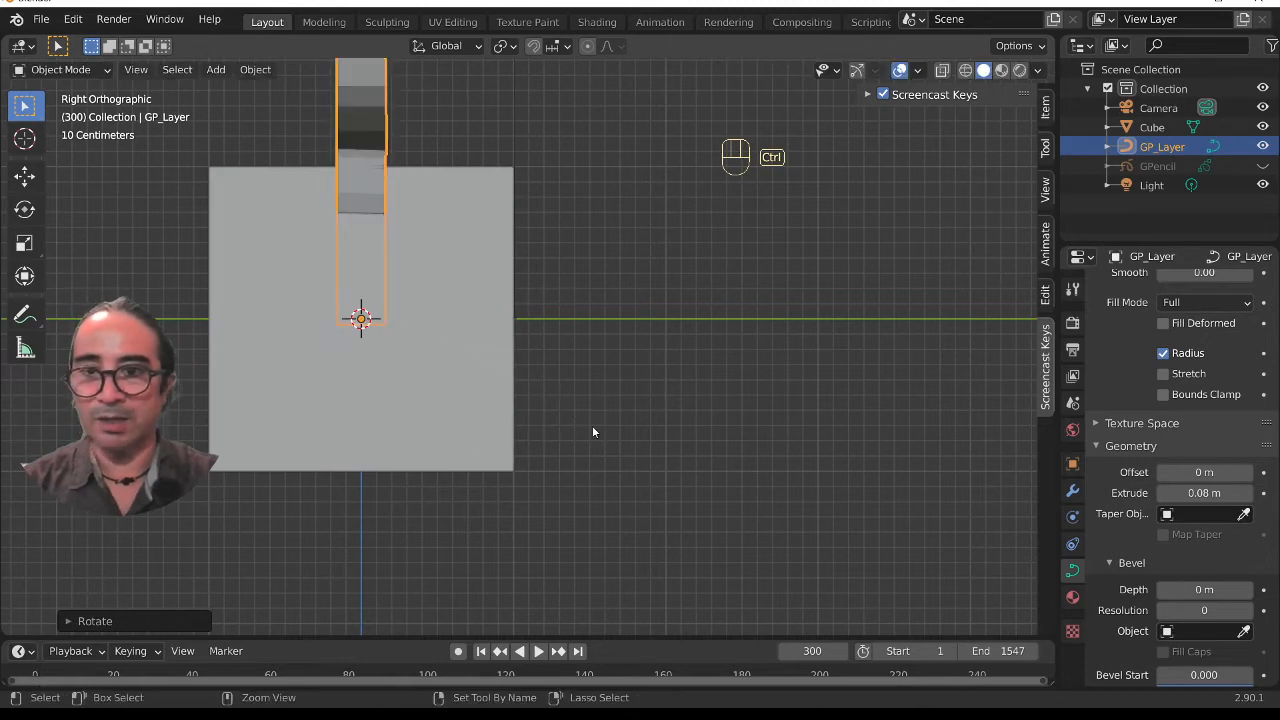
- In Edit Mode, move the ribbon tail's control point near the box's top edge so the tail clears the edge
scroll(452, 227, down, 2)
middle_drag(417, 362, 613, 380)
key(Tab)
scroll(469, 433, up, 3)
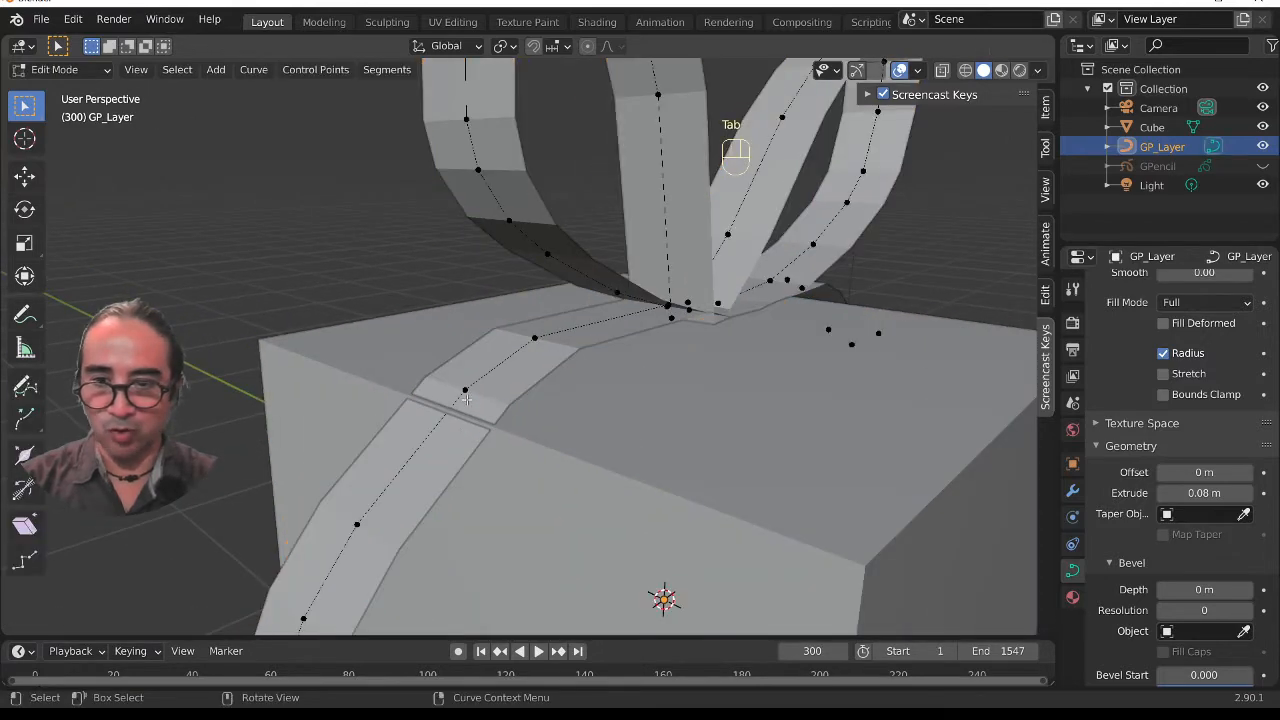
click(465, 390)
middle_drag(465, 399, 757, 446)
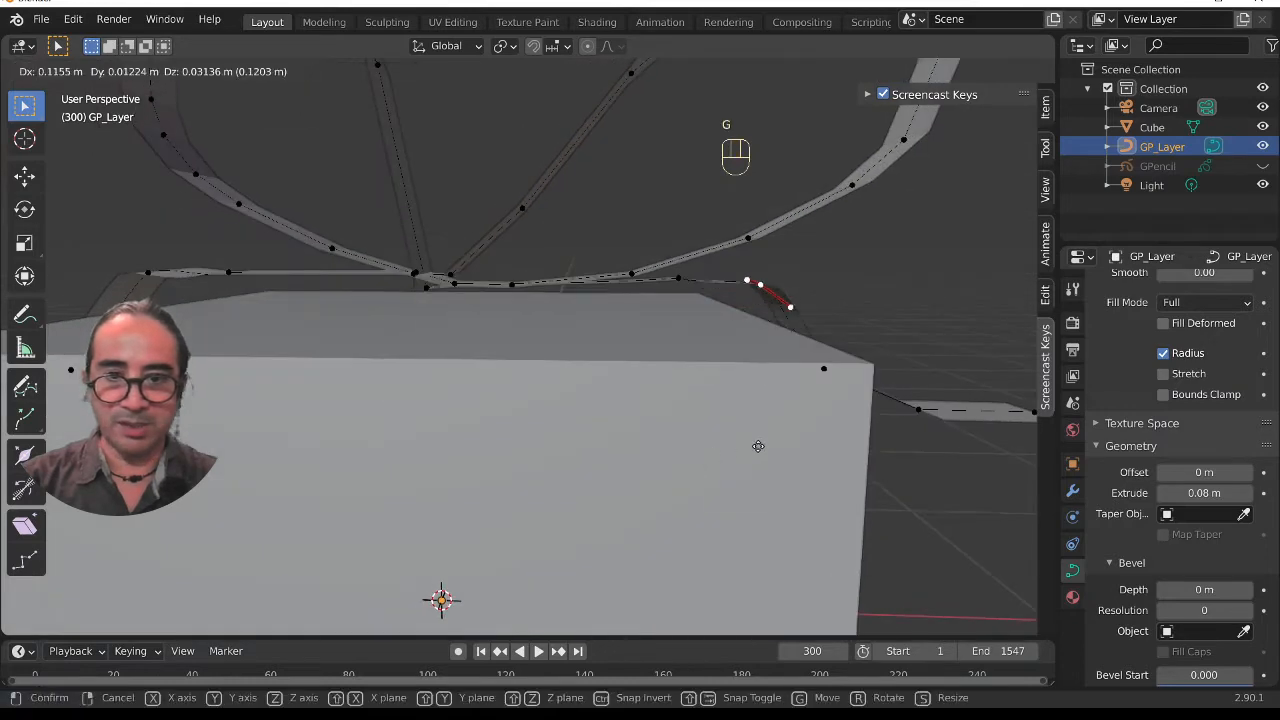
key(g)
click(740, 428)
- In Object Mode, lower the whole ribbon bow along the Z axis onto the box's top face
key(Tab)
key(g)
key(z)
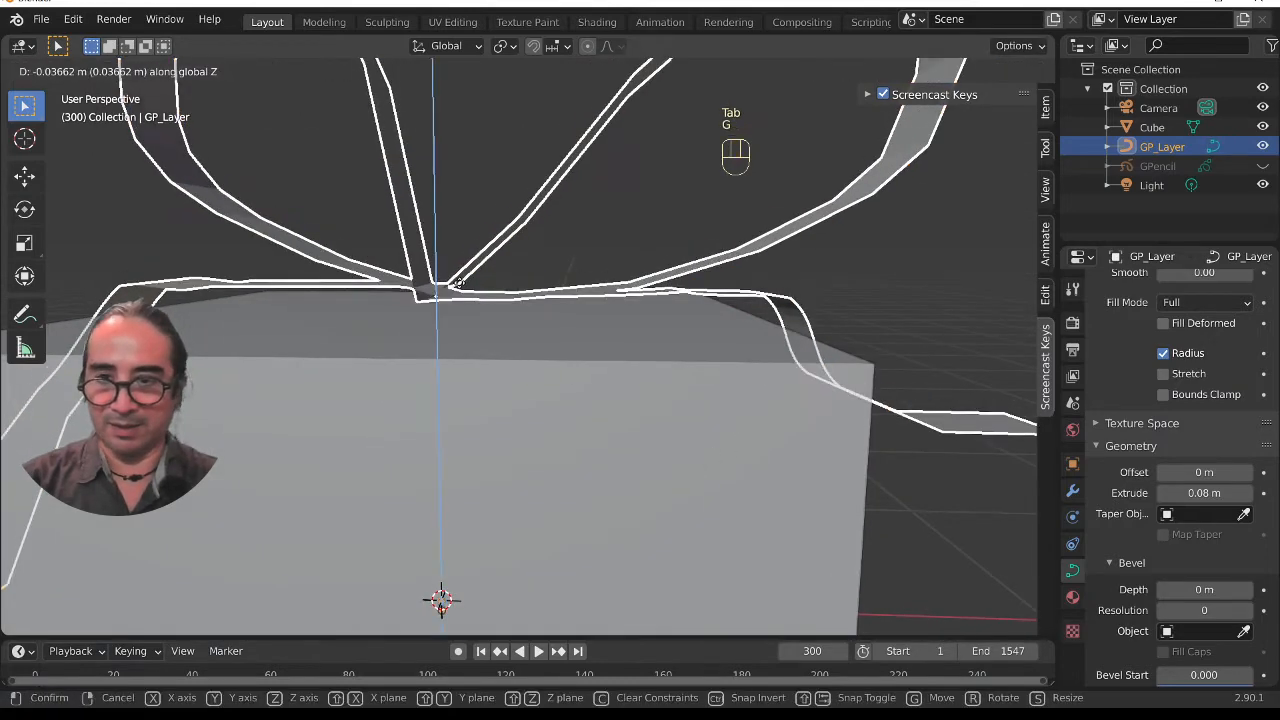
click(451, 321)
middle_drag(451, 321, 457, 362)
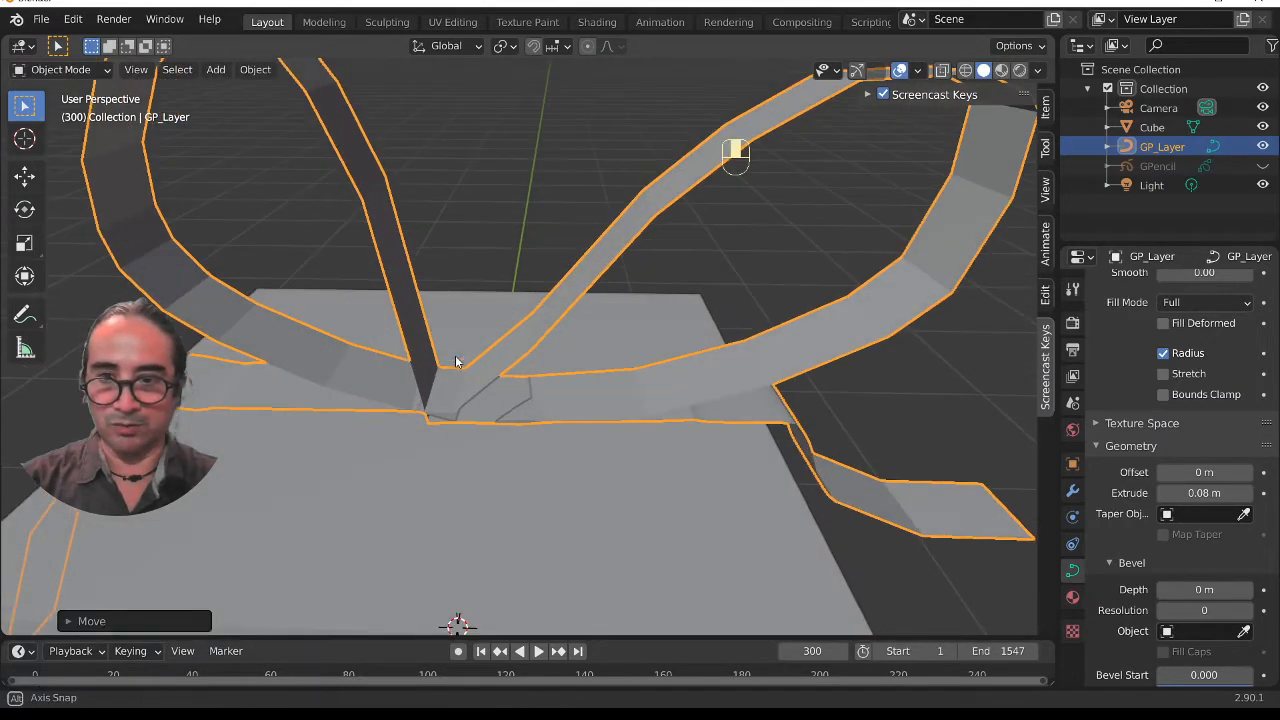
scroll(465, 428, down, 6)
middle_drag(520, 405, 562, 390)
scroll(423, 440, up, 5)
scroll(702, 318, down, 3)
- Return to Edit Mode and delete a surplus control point at the outer bend of the right-hand loop
key(Tab)
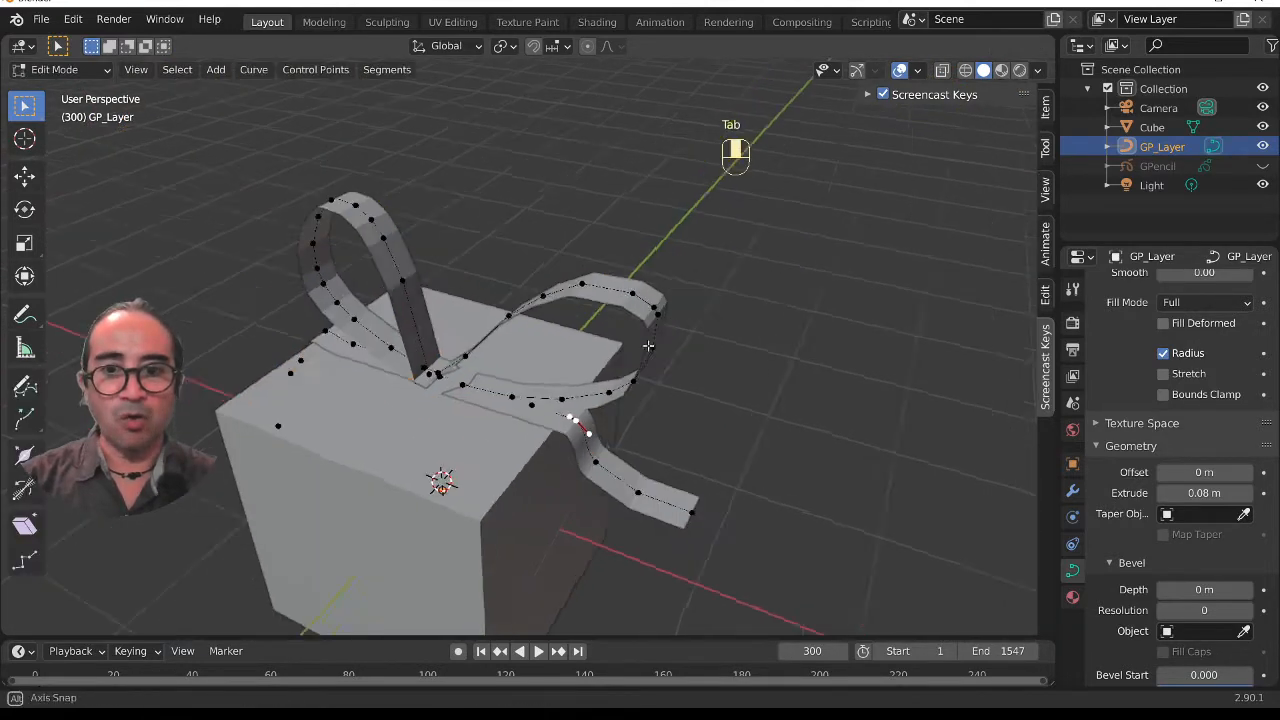
middle_drag(703, 325, 581, 323)
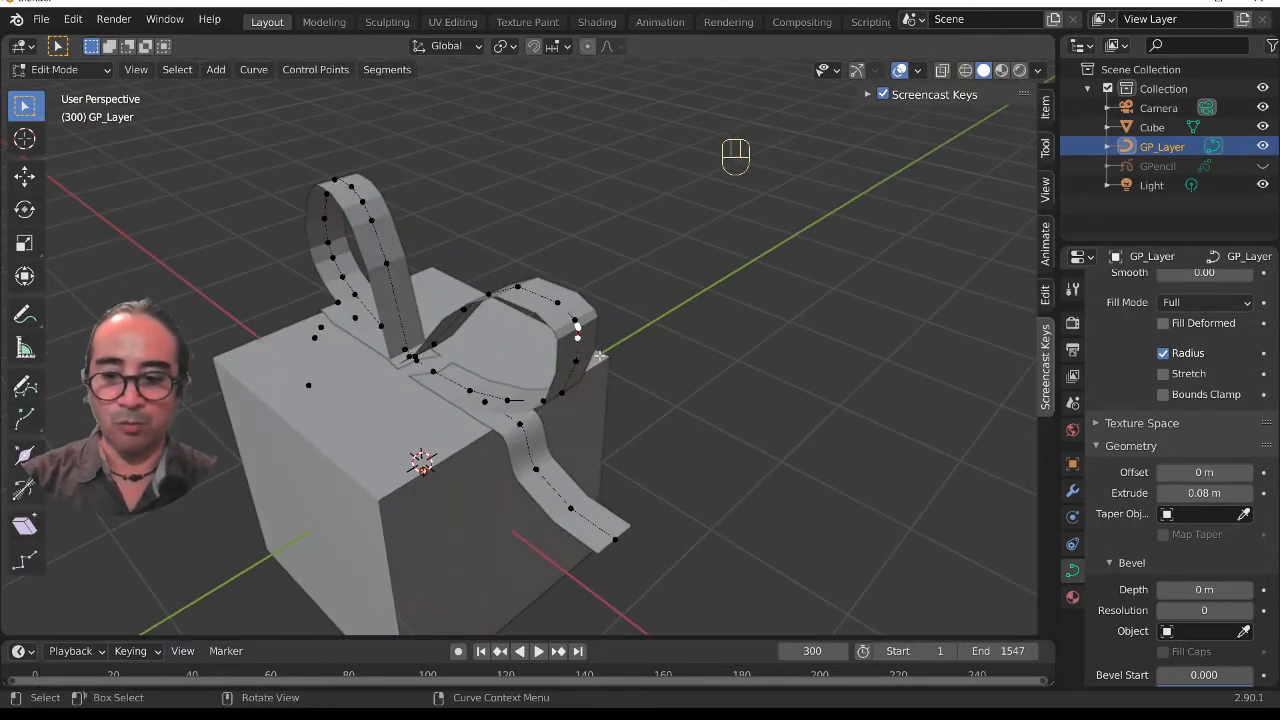
key(x)
click(600, 361)
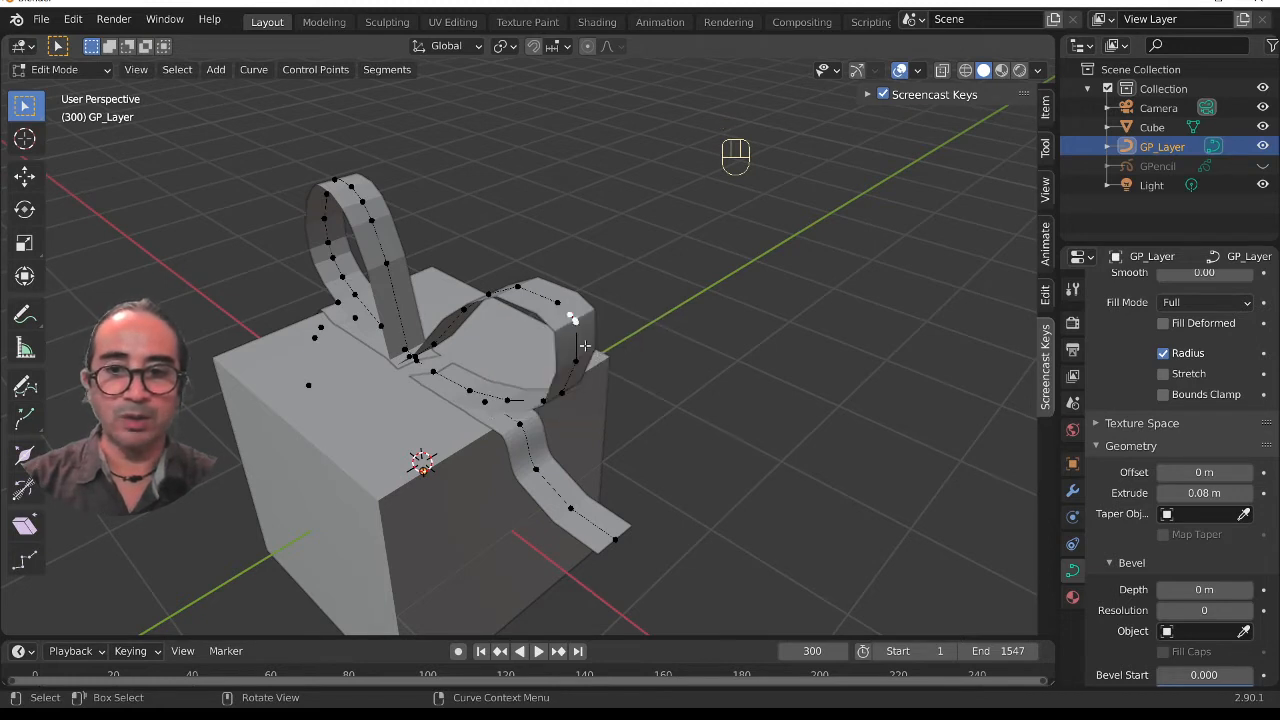
key(x)
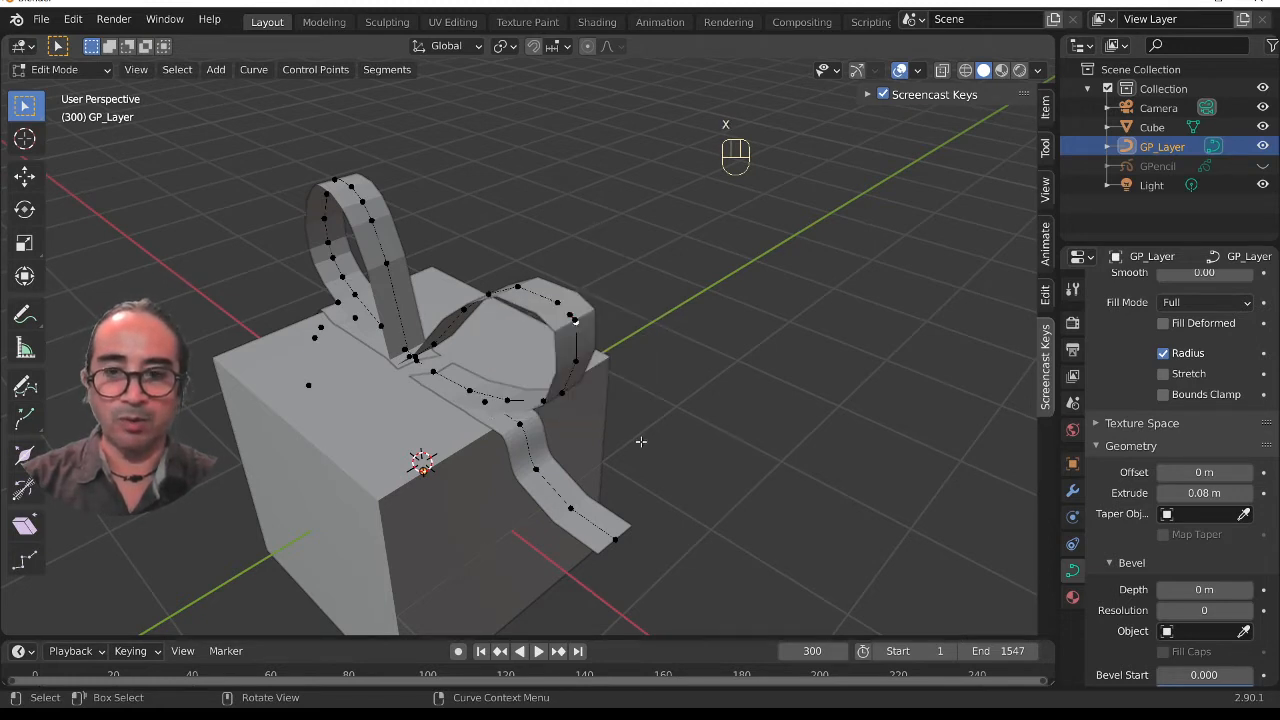
- Move both handles of the remaining point at the right-hand loop's outer bend to round the ribbon
key(g)
click(654, 472)
click(573, 304)
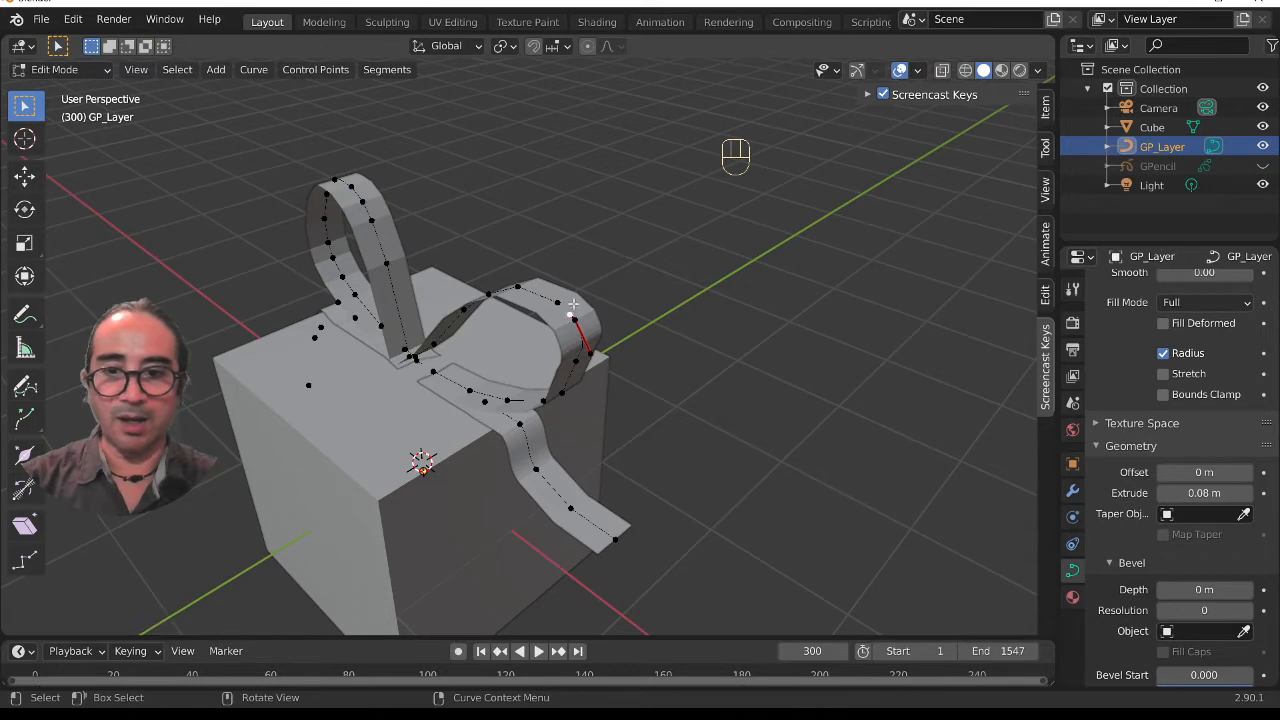
key(g)
click(588, 311)
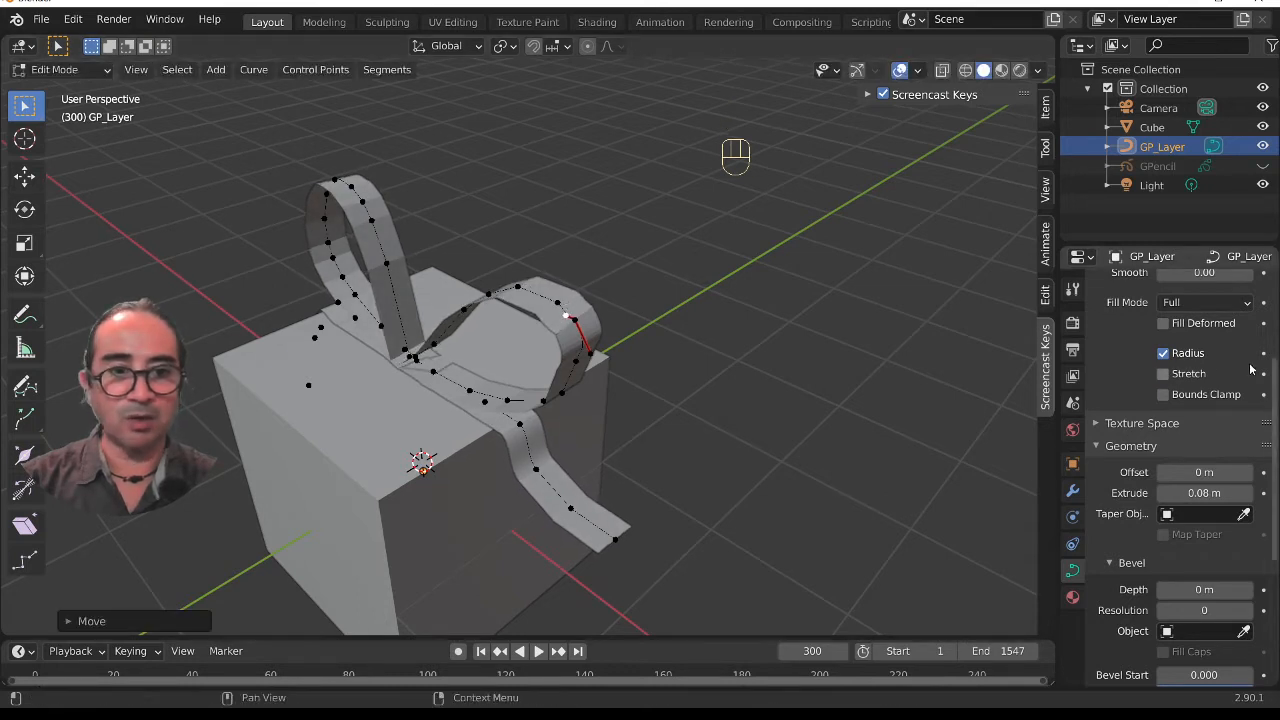
- Set the ribbon curve's preview resolution to 3, checking the smoothness of its bends in Object Mode
scroll(1165, 372, up, 4)
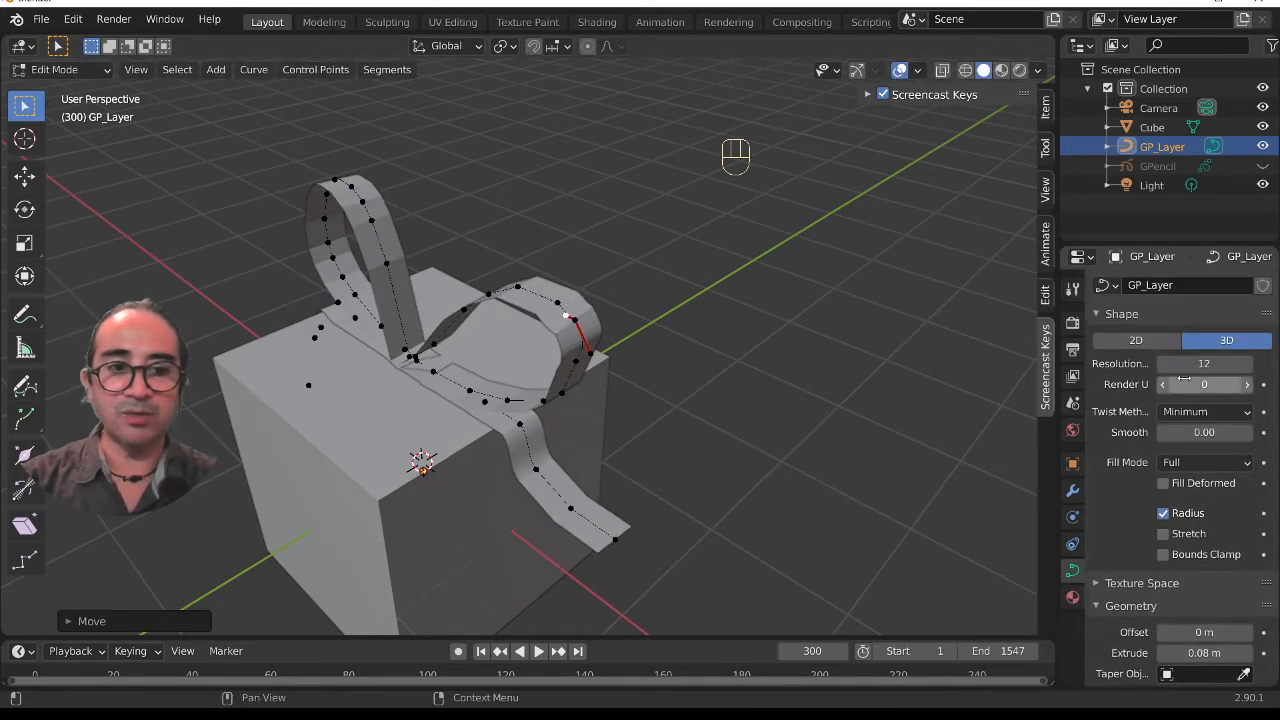
drag(1220, 364, 1160, 364)
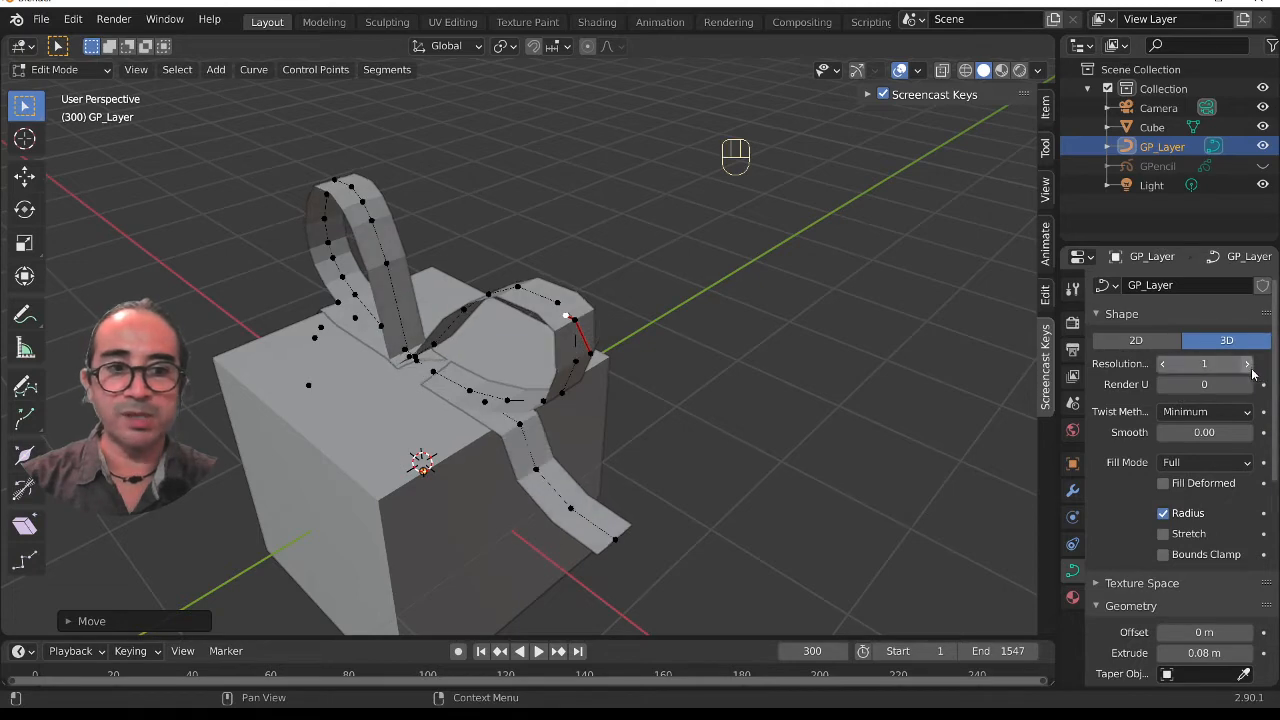
click(1246, 364)
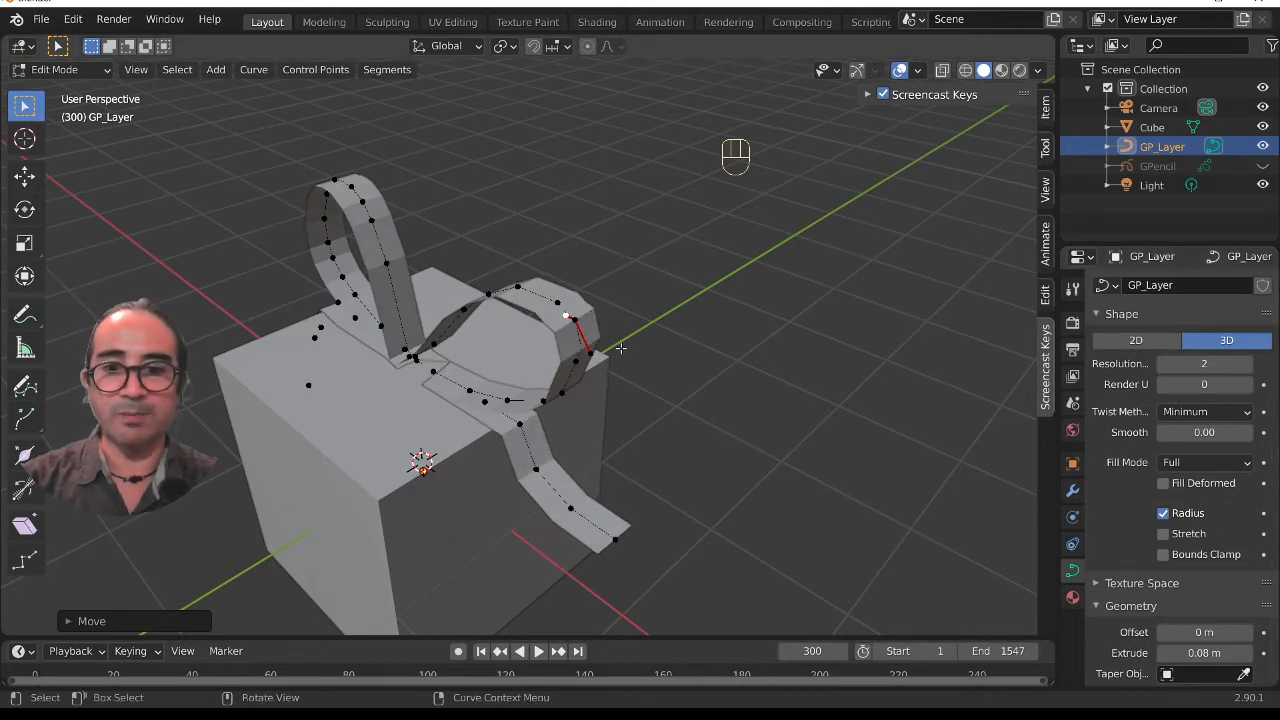
key(Tab)
right_click(585, 315)
click(578, 292)
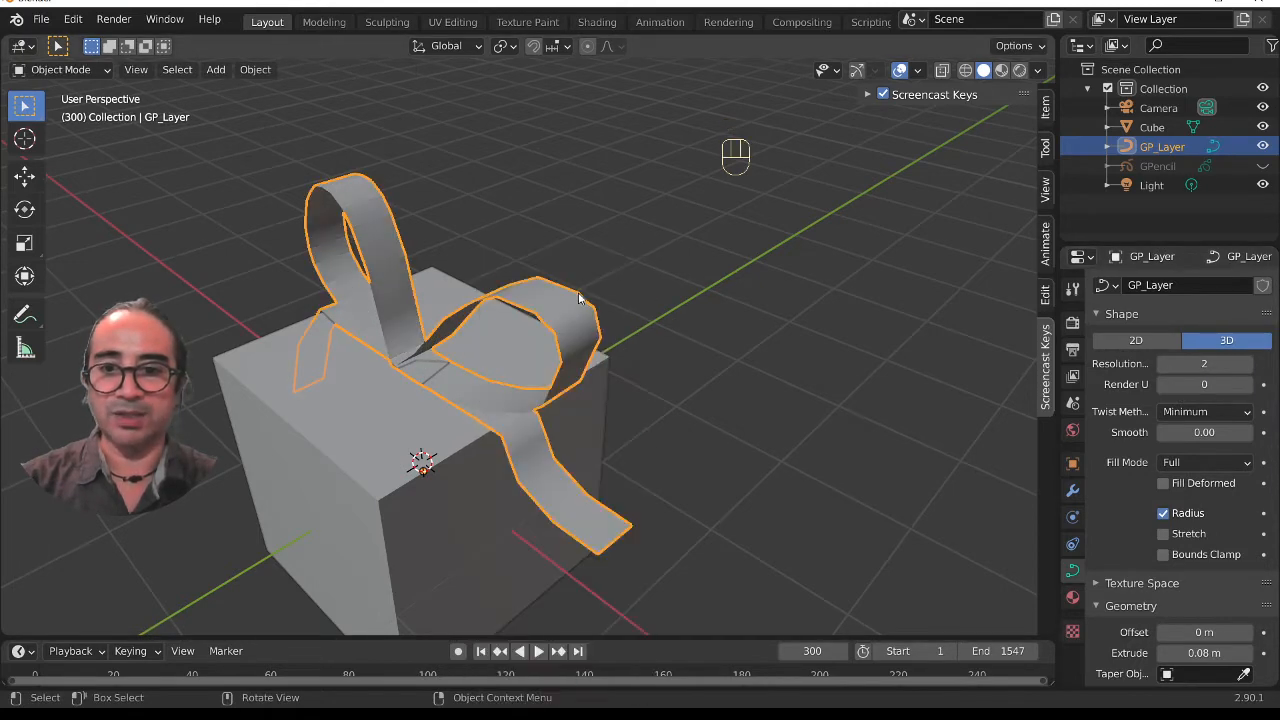
scroll(601, 366, up, 3)
middle_drag(601, 368, 720, 462)
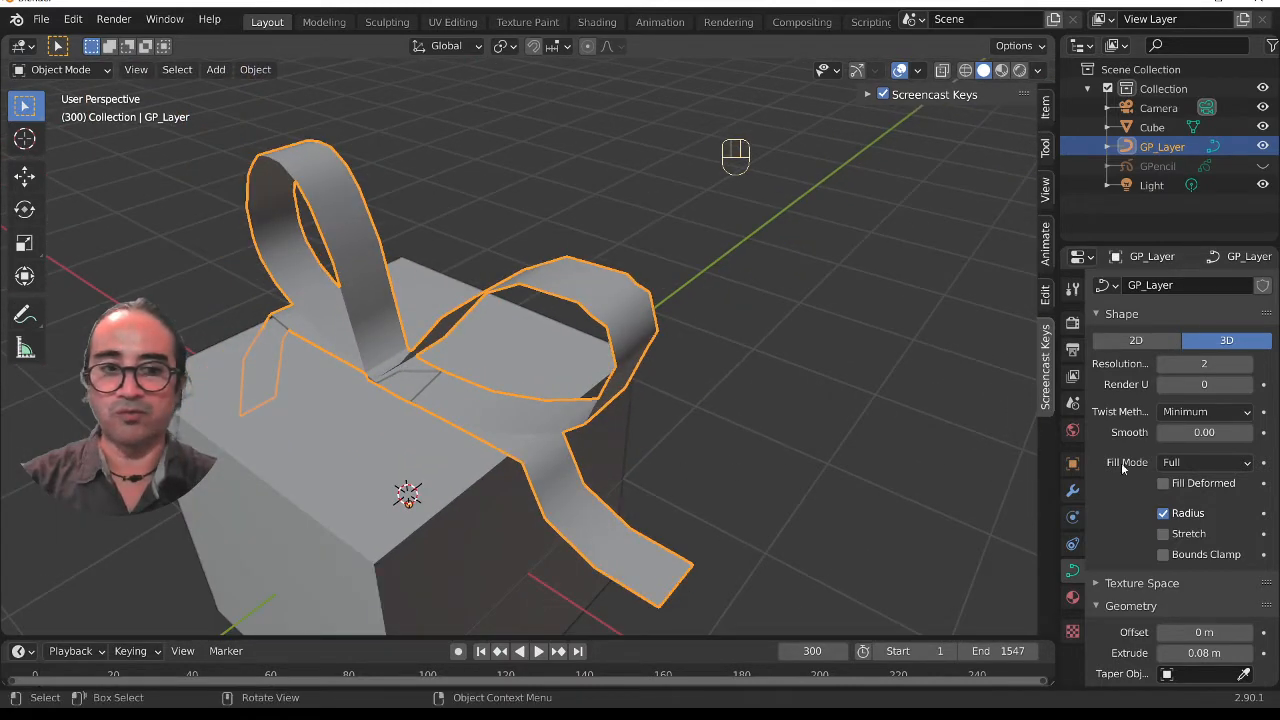
click(1245, 366)
middle_drag(598, 415, 468, 387)
- In Edit Mode, delete the surplus point on top of the right-hand loop and move the neighbouring bend point to round the ribbon
key(Tab)
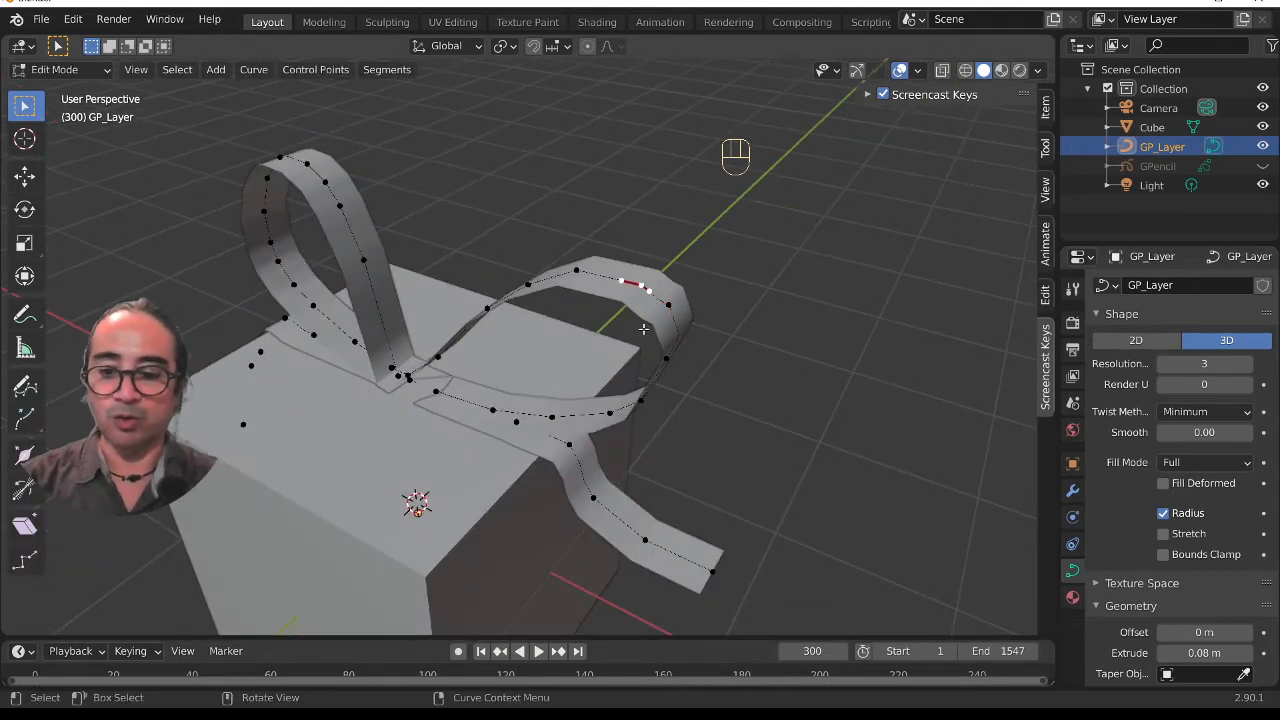
key(x)
click(644, 329)
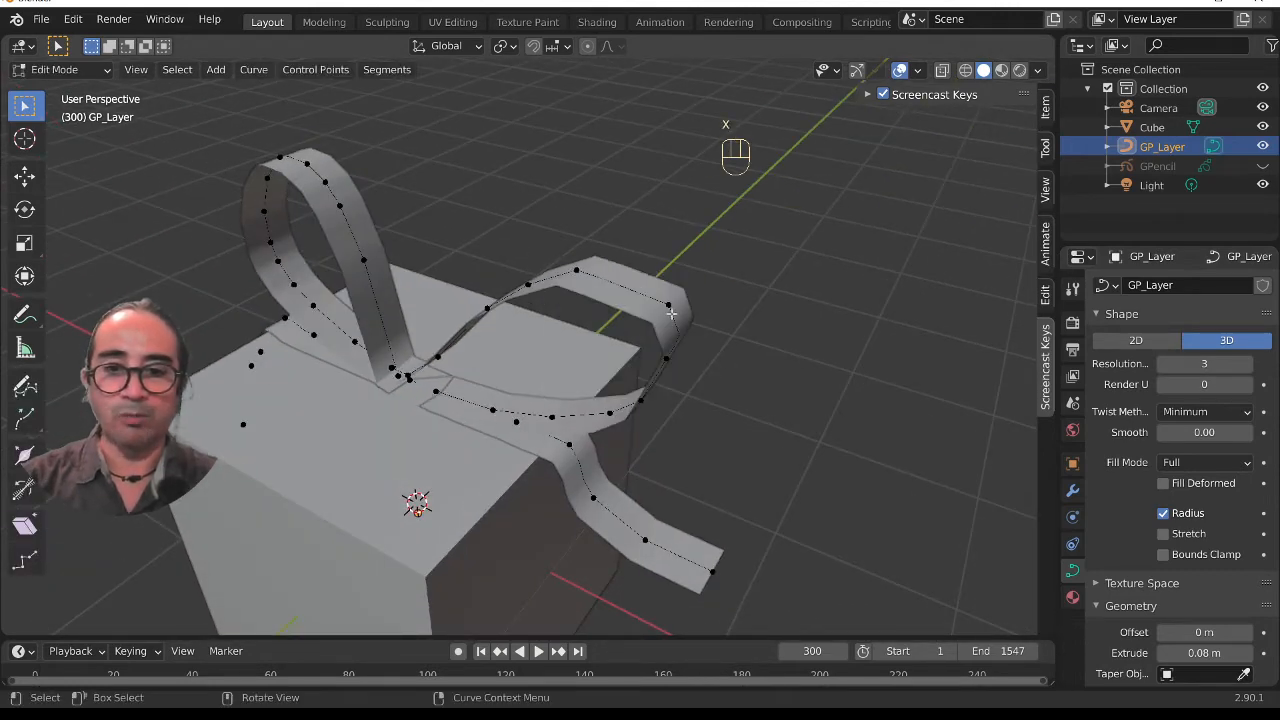
key(g)
click(630, 281)
middle_drag(678, 430, 622, 418)
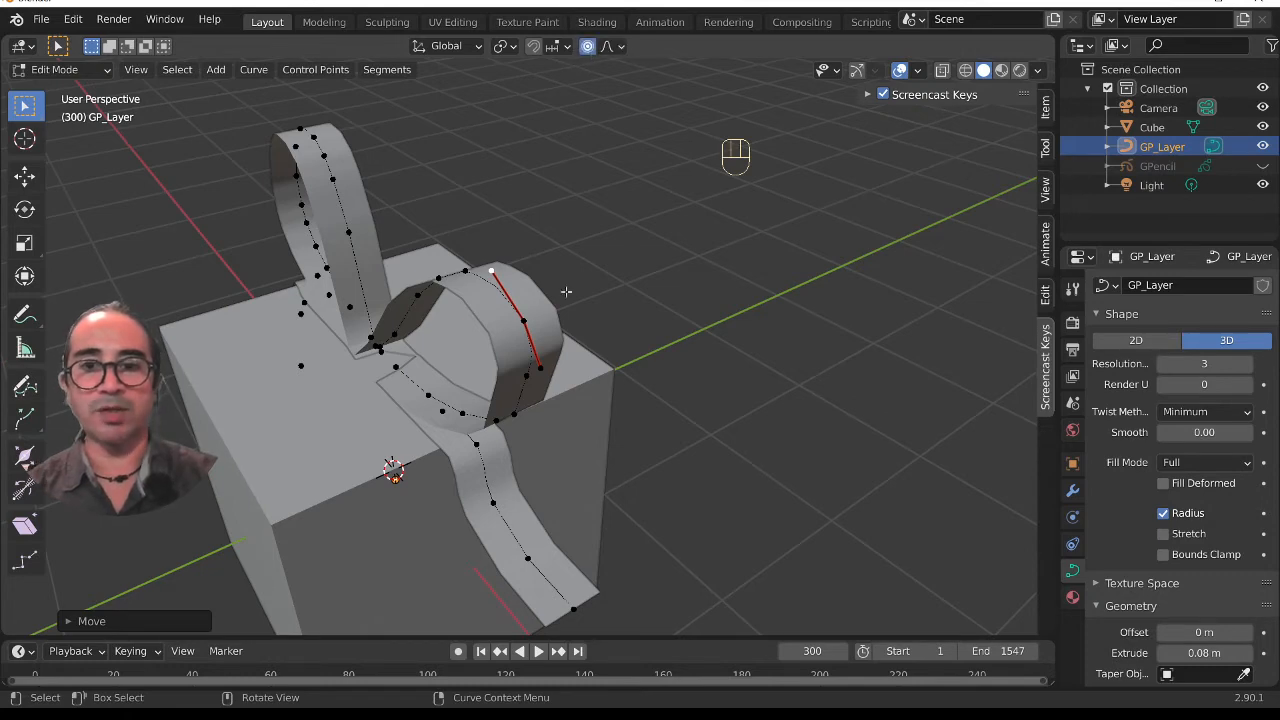
- Rotate the point at the right-hand loop's outer bend with proportional editing to twist the loop
middle_drag(522, 318, 578, 462)
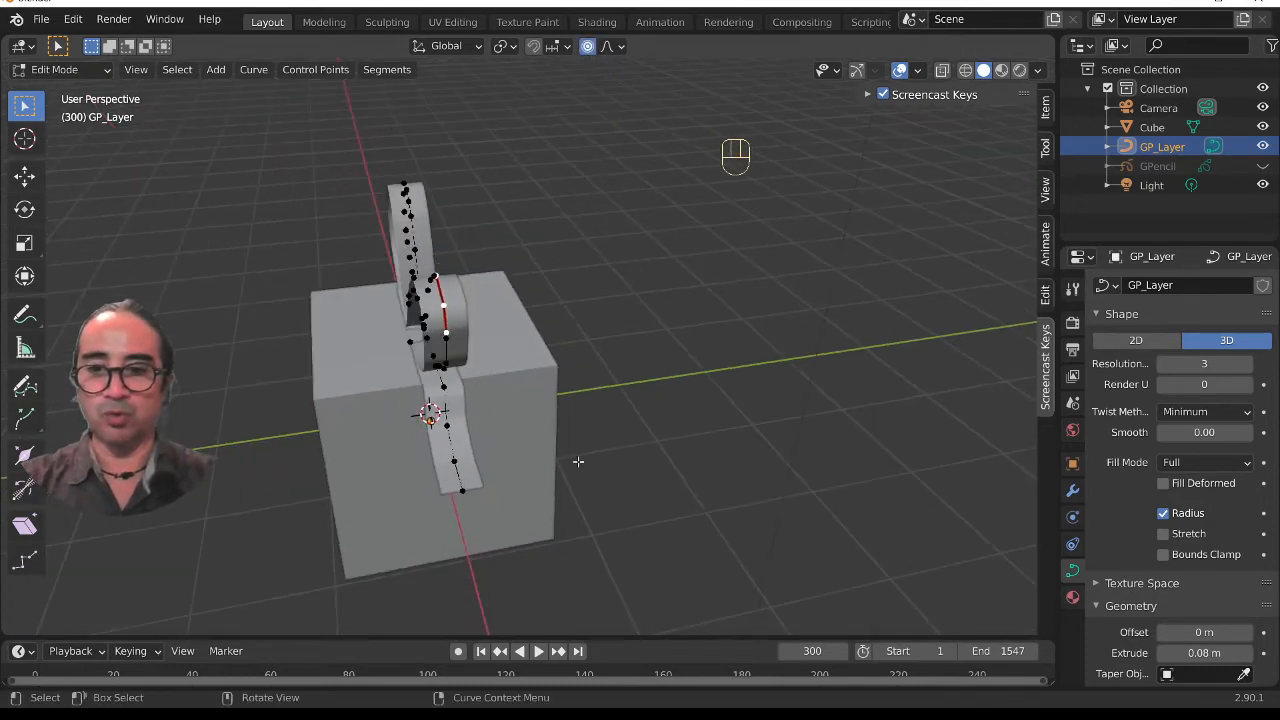
key(r)
click(465, 490)
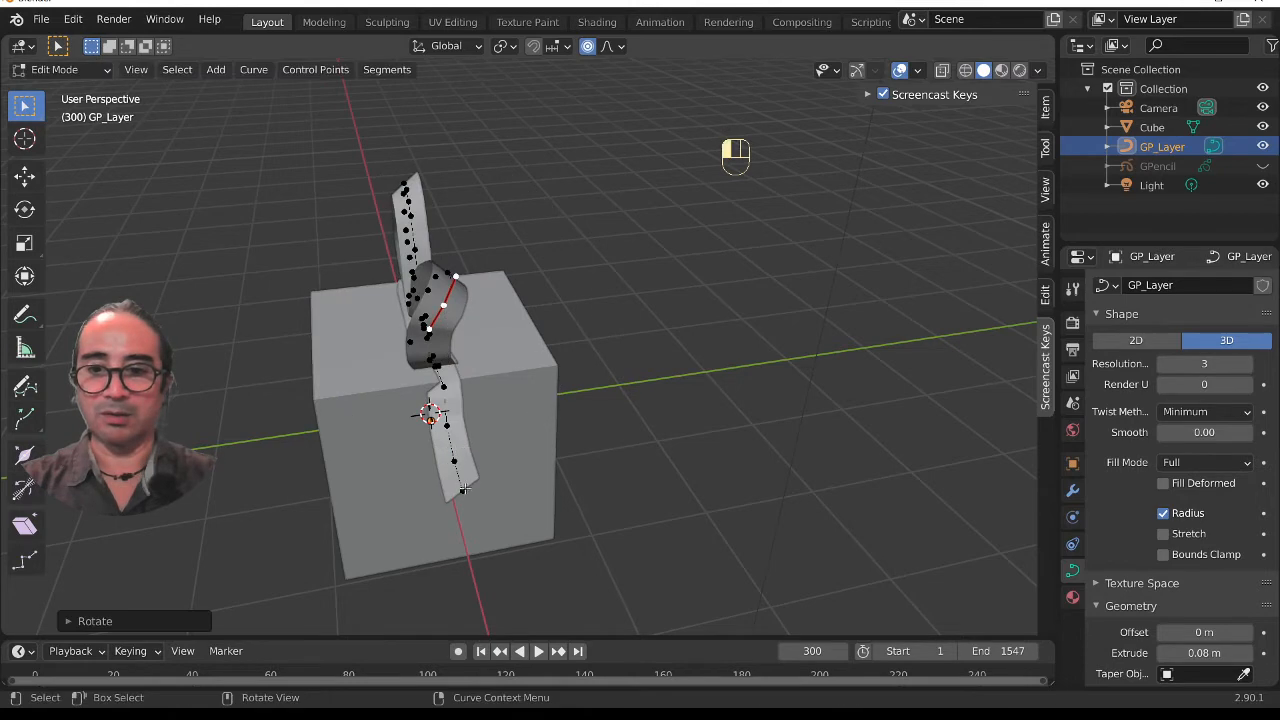
middle_drag(465, 490, 600, 420)
- Rotate the point where the right-hand tail begins, including with trackball rotation, and move it above the box's top edge
key(r)
click(560, 507)
key(r)
key(r)
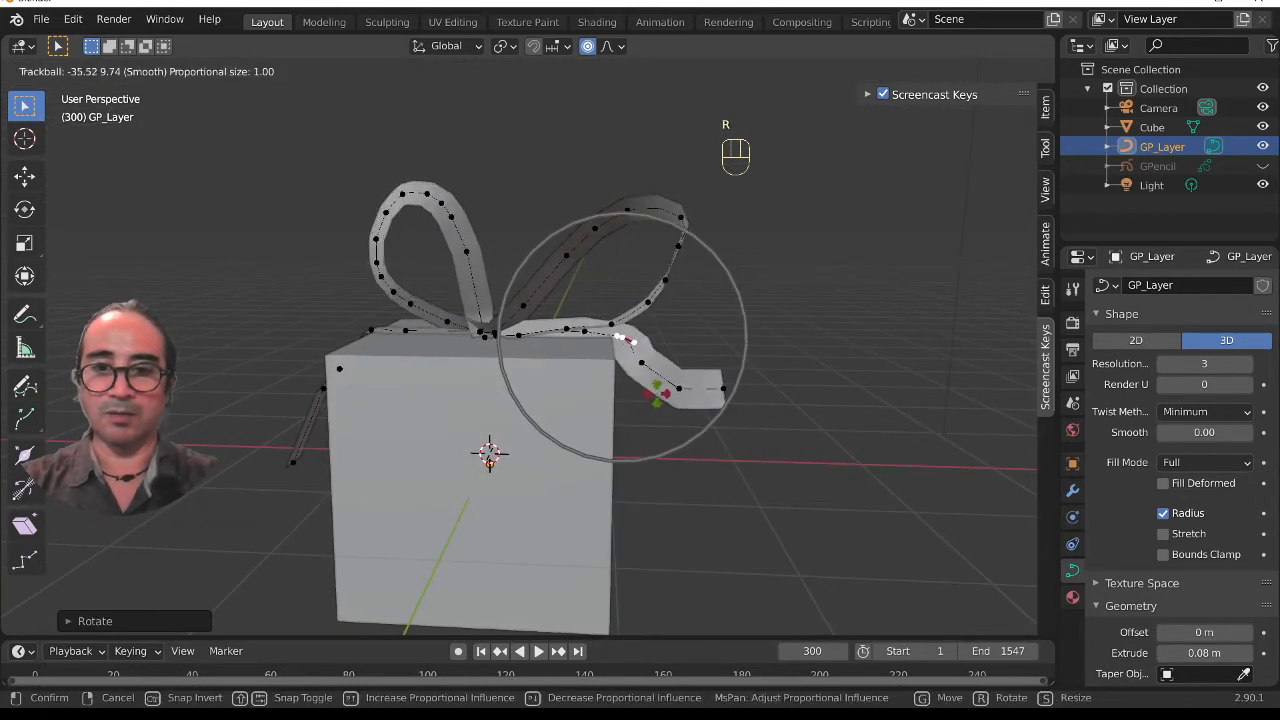
click(667, 343)
key(g)
click(595, 352)
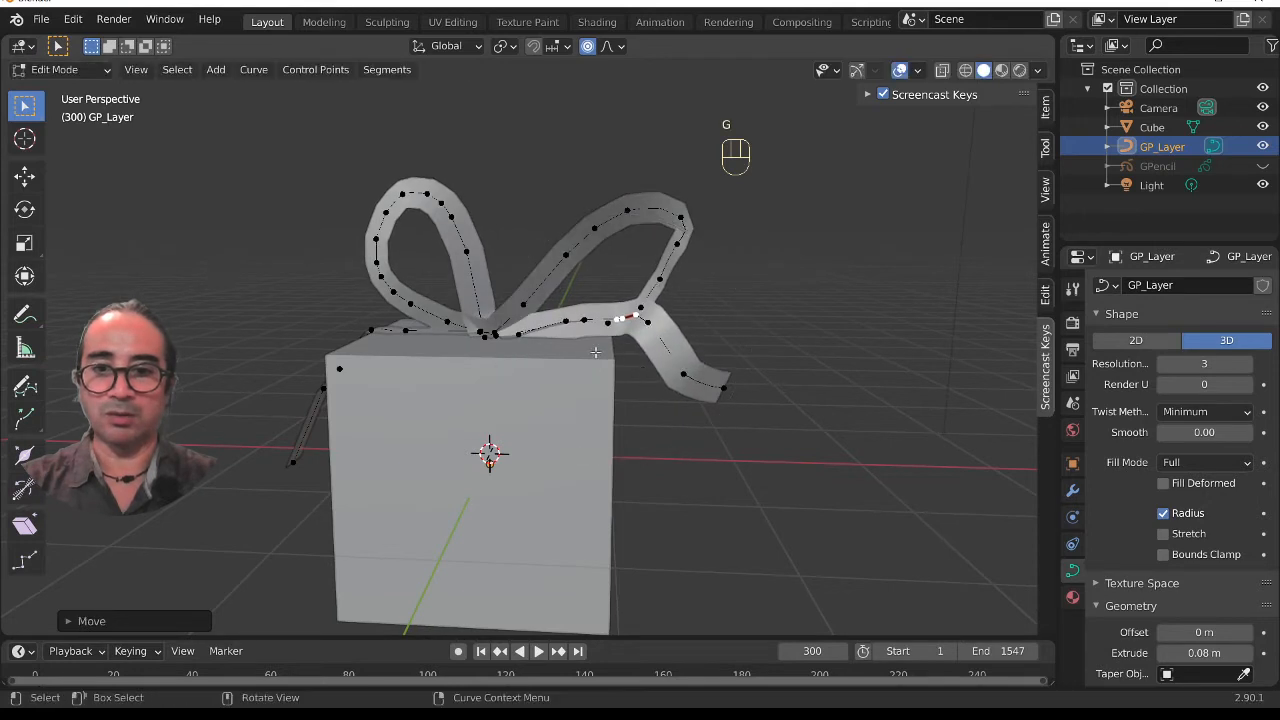
- Reshape the top of the left-hand loop by moving its upper control points with proportional editing
key(g)
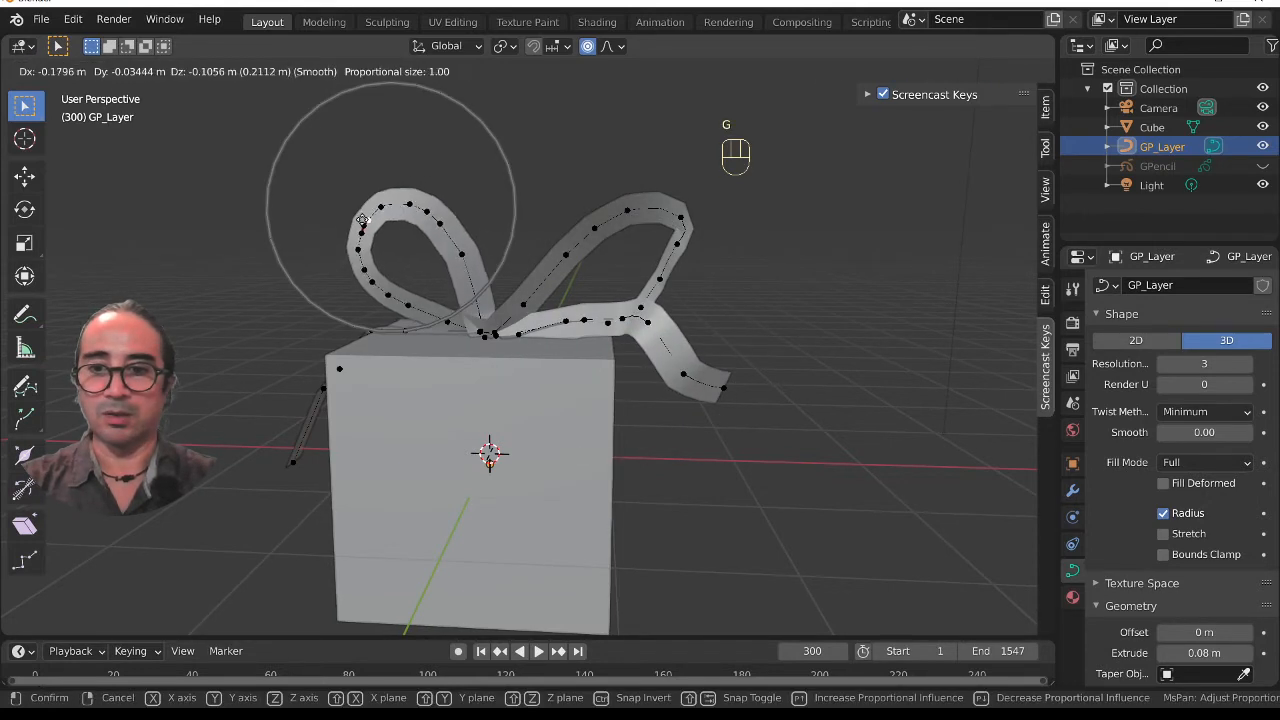
click(401, 207)
key(g)
click(416, 226)
key(g)
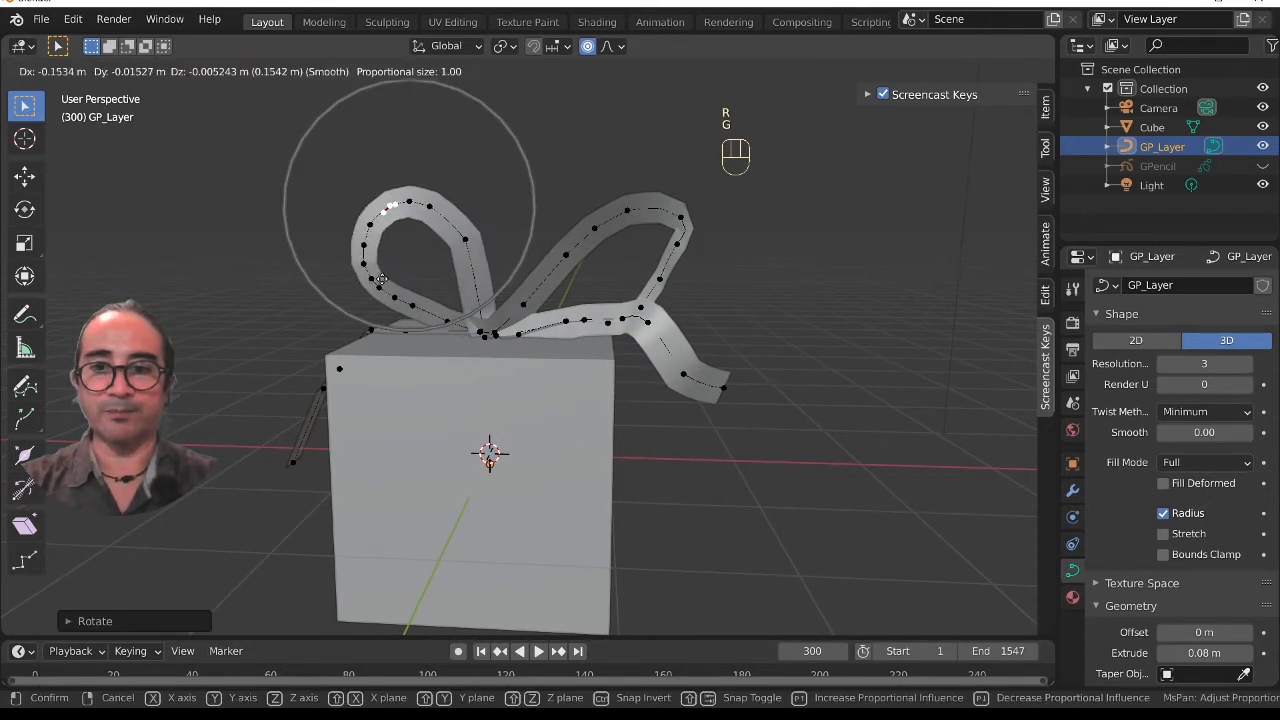
click(431, 247)
- Move the points on the inner side of the left-hand loop, using a smaller proportional size to refine its slope
key(g)
click(472, 266)
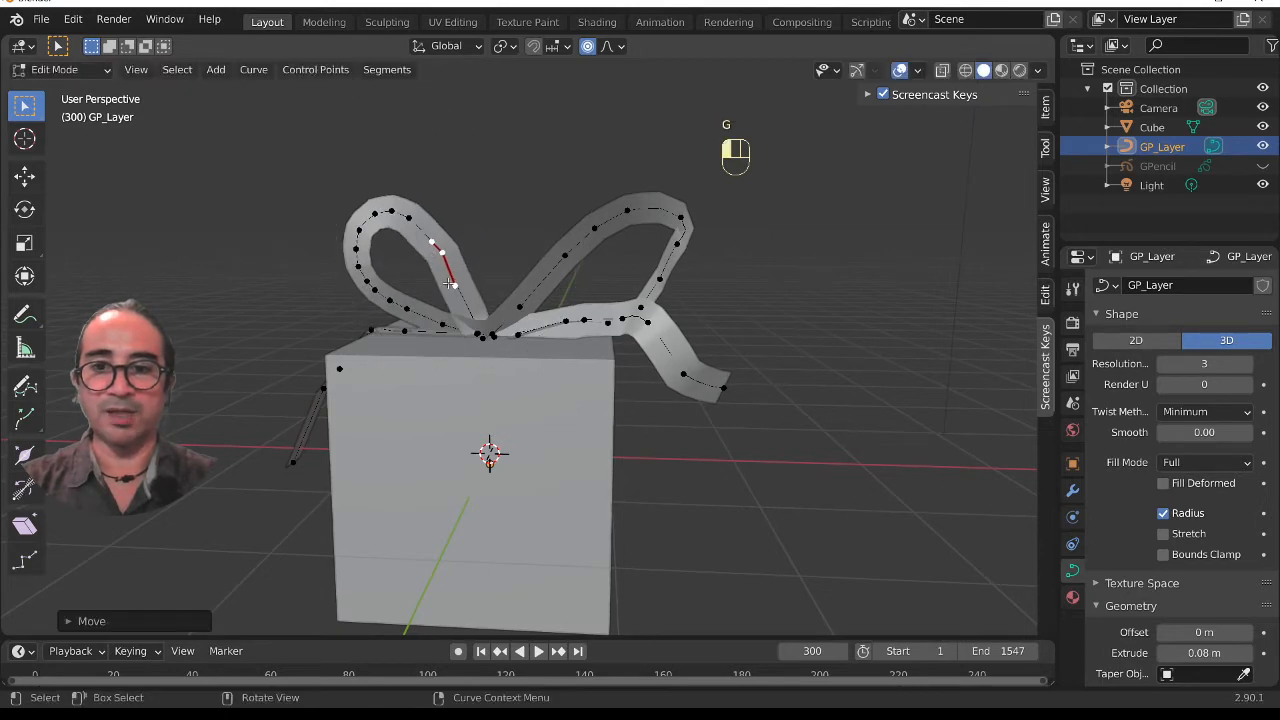
key(g)
click(483, 280)
key(g)
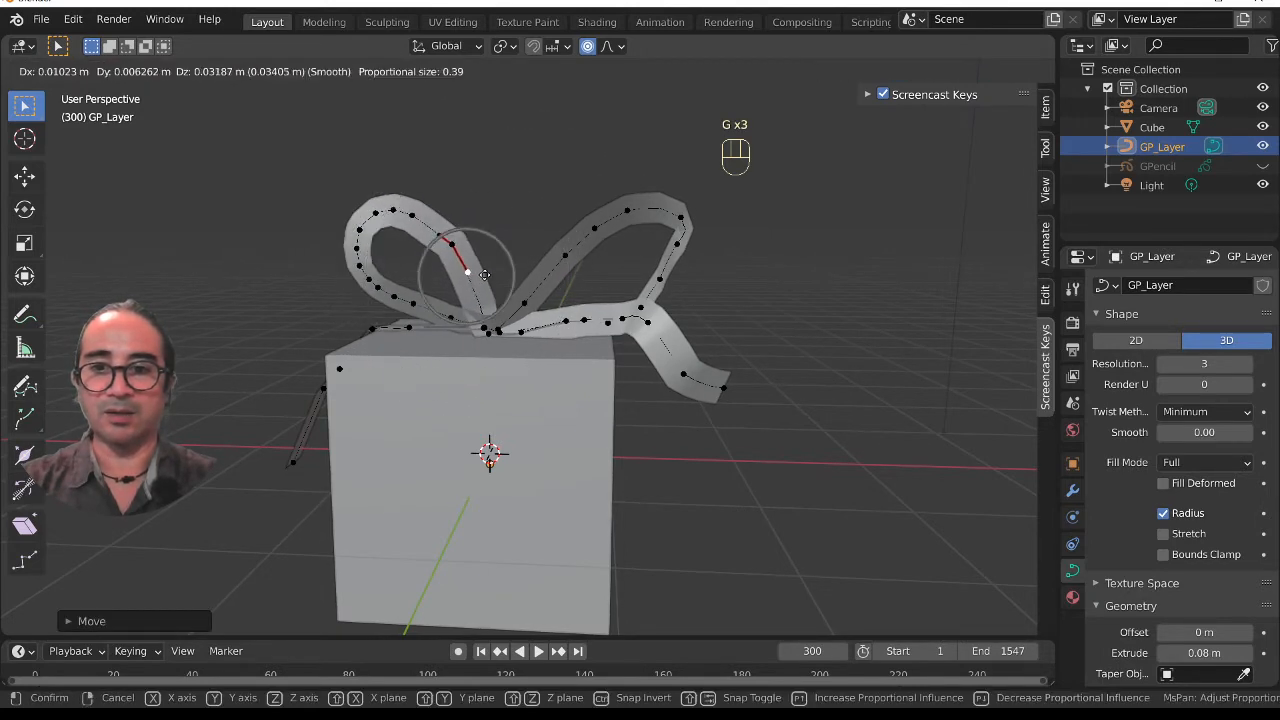
click(475, 290)
- Delete the surplus control point on the lower strand of the right-hand loop, after trying to reposition it
middle_drag(476, 289, 480, 358)
key(Tab)
key(Tab)
key(g)
click(487, 353)
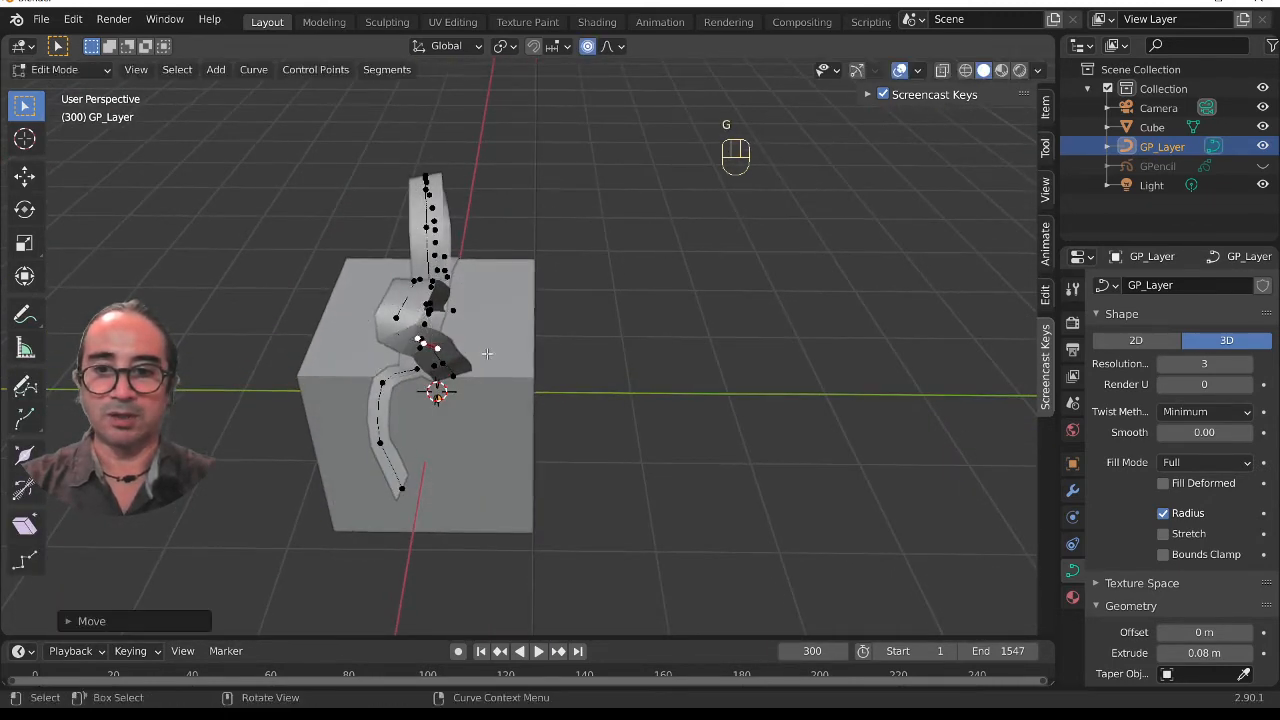
key(x)
click(486, 353)
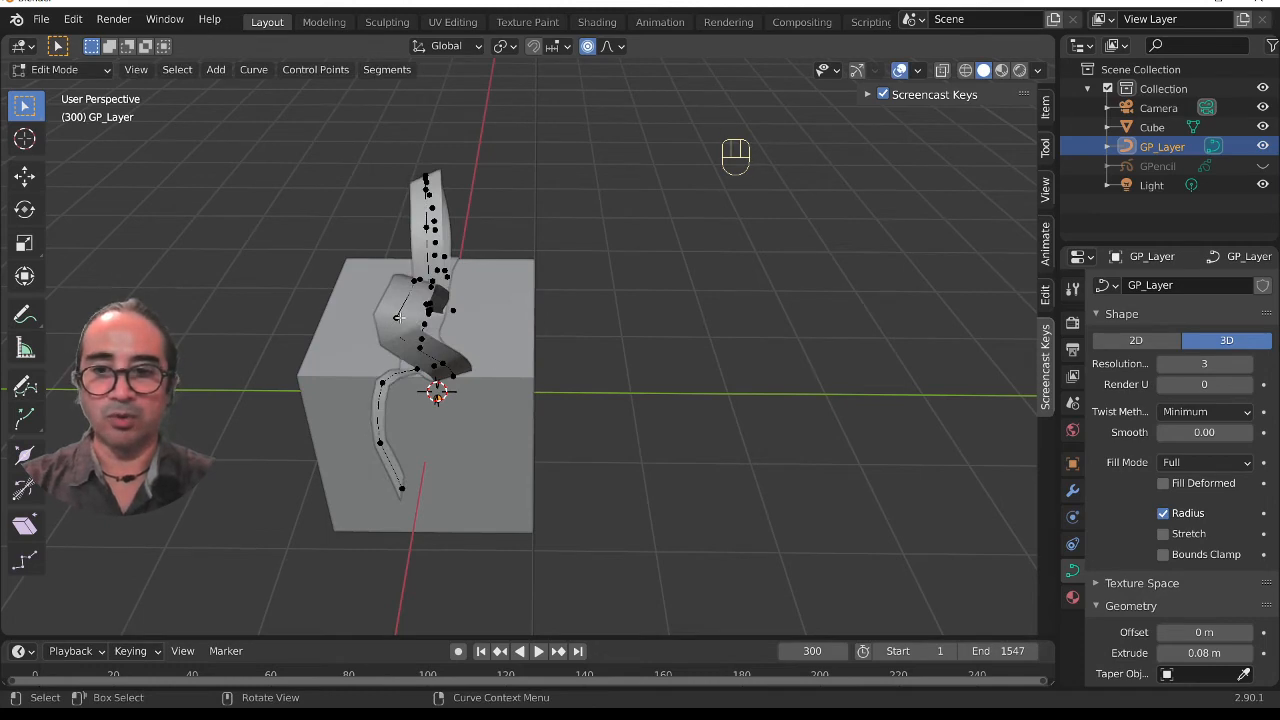
- Move and rotate the point at the right-hand loop's outer bend, and check the bow's shape in Object Mode
middle_drag(460, 352, 478, 335)
key(g)
click(508, 323)
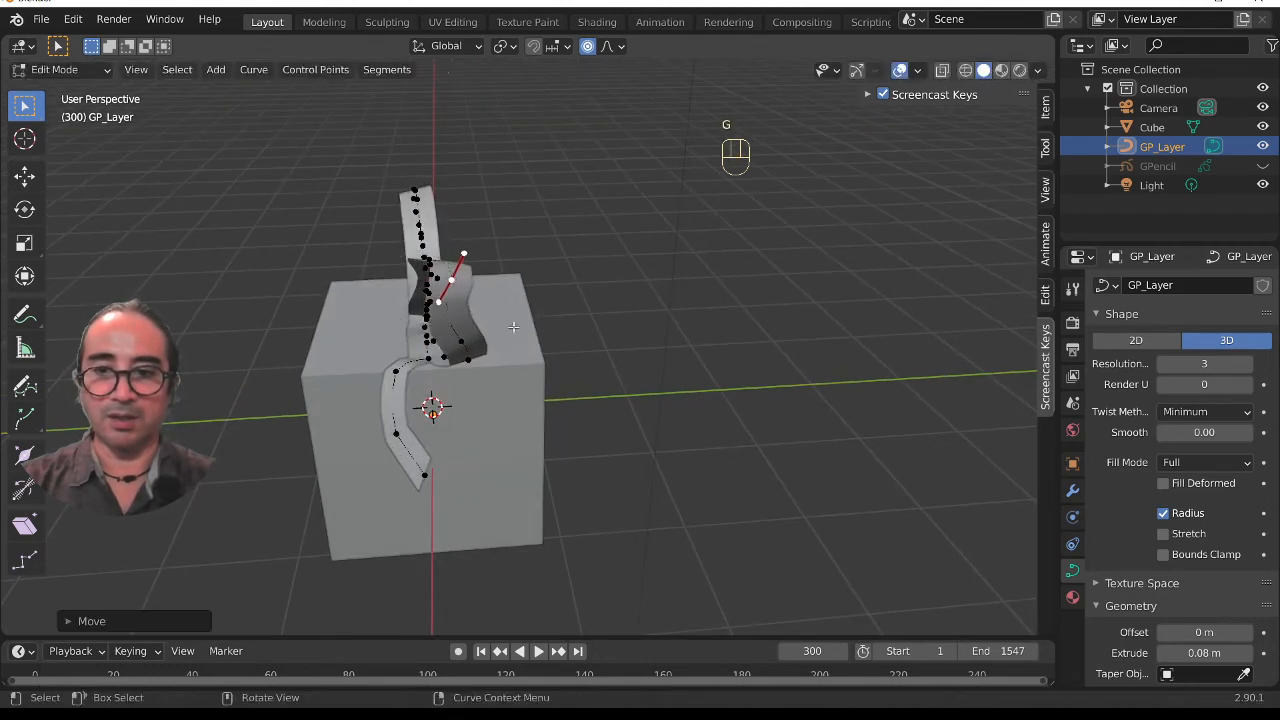
key(r)
click(548, 276)
key(Tab)
middle_drag(480, 480, 583, 473)
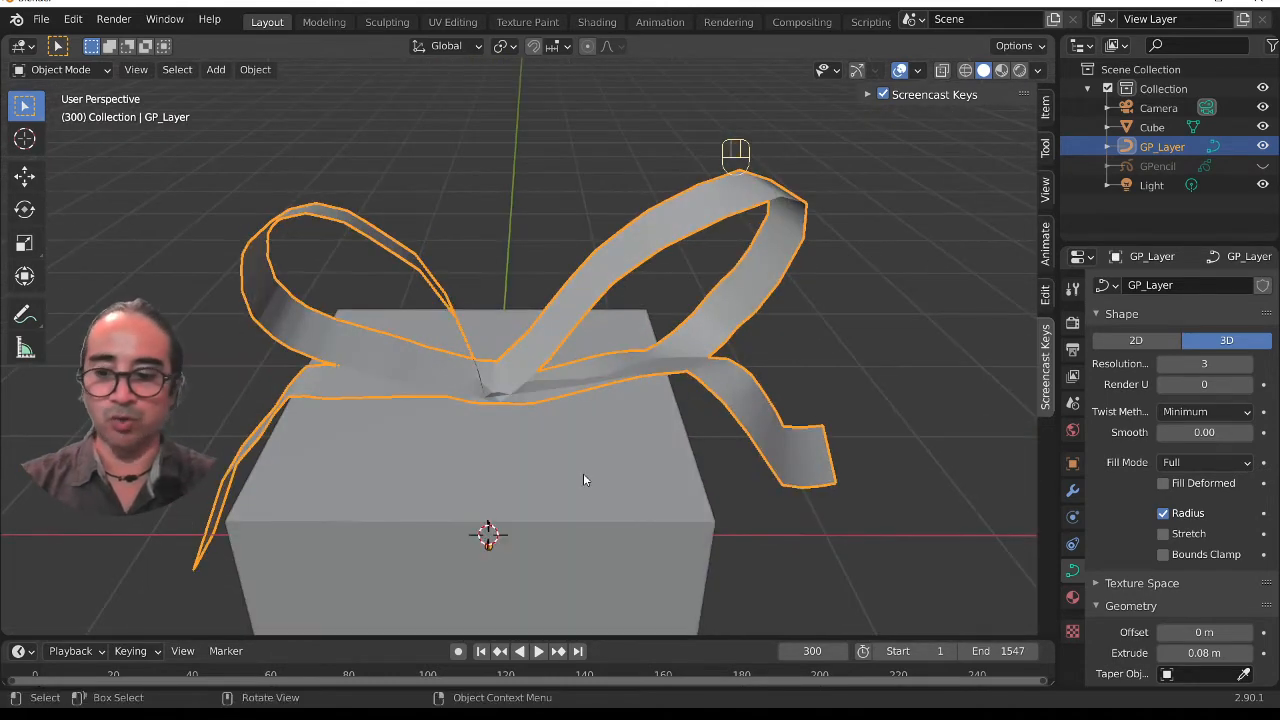
- In Edit Mode, select the points at the bow's centre and shrink their radius to pinch the knot, returning to Object Mode
key(Tab)
drag(446, 343, 534, 427)
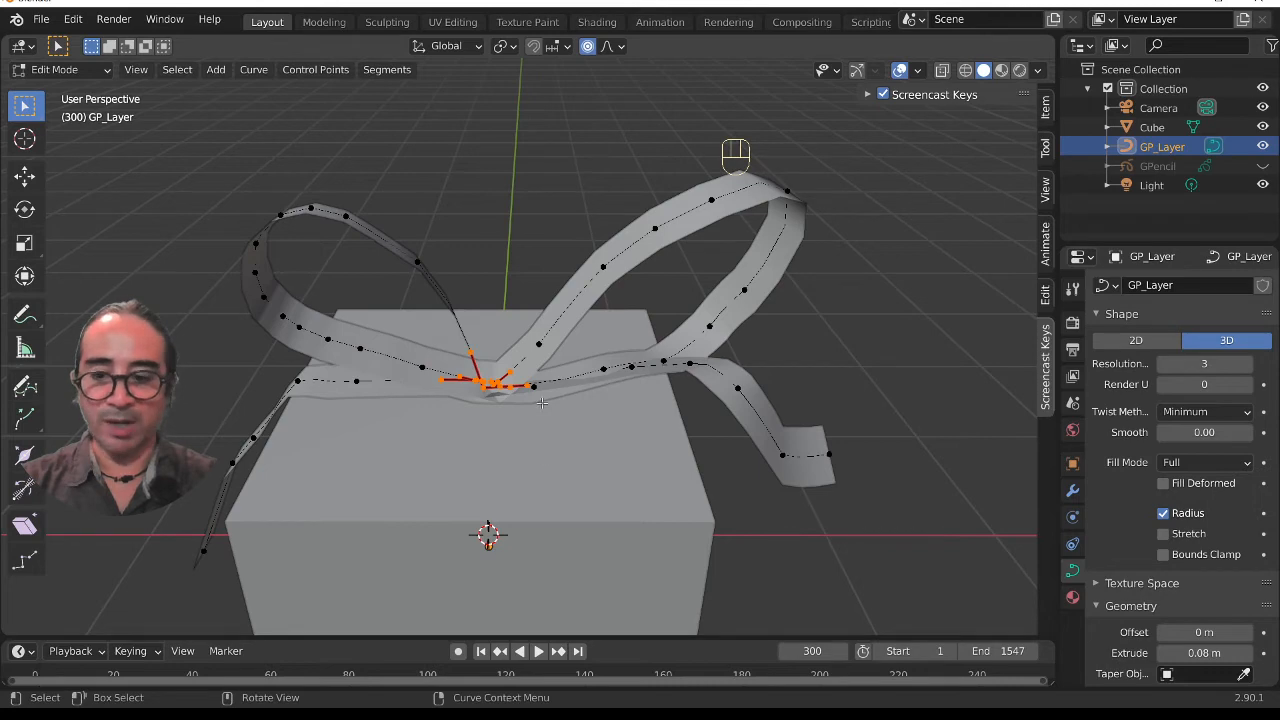
key(alt+s)
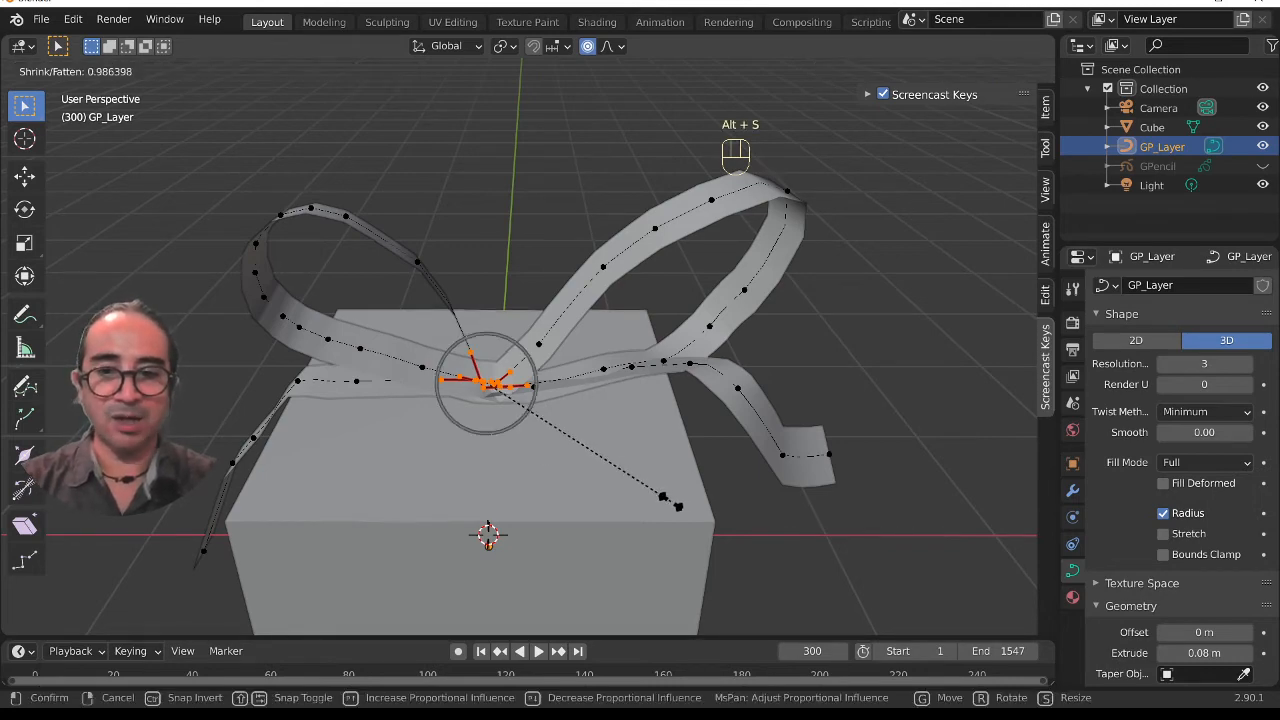
click(527, 434)
key(Tab)
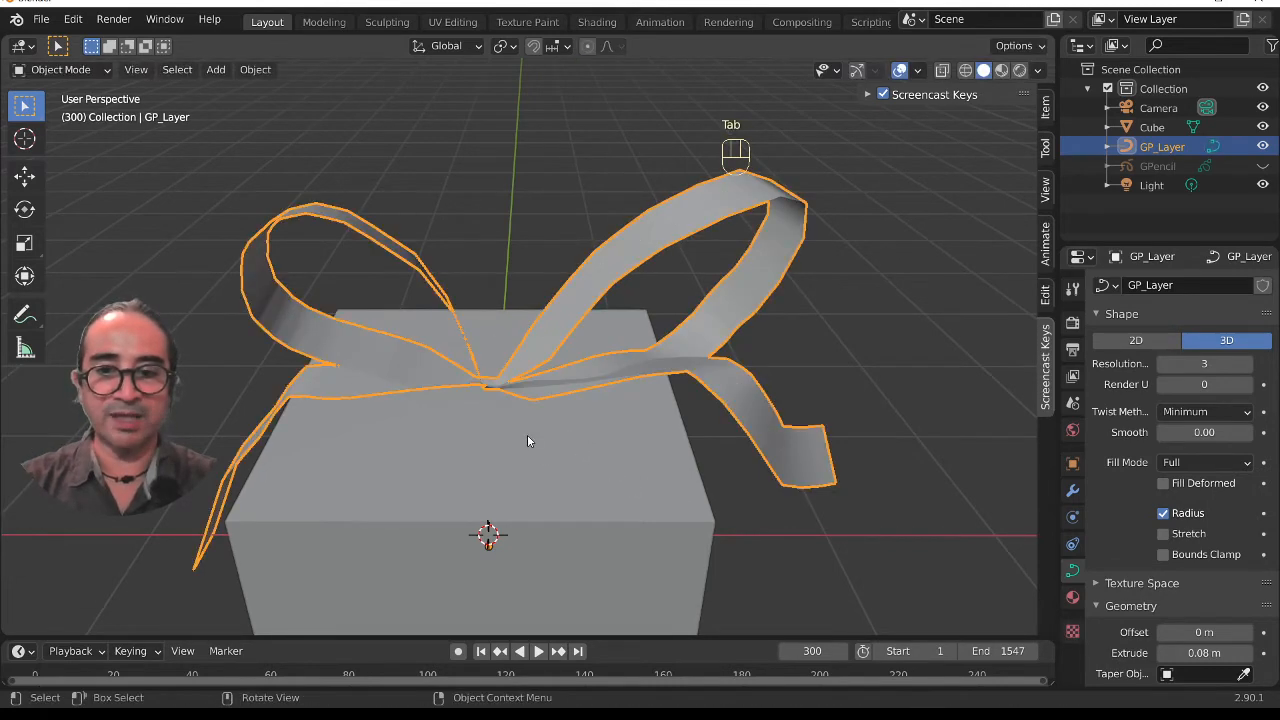
middle_drag(527, 434, 490, 471)
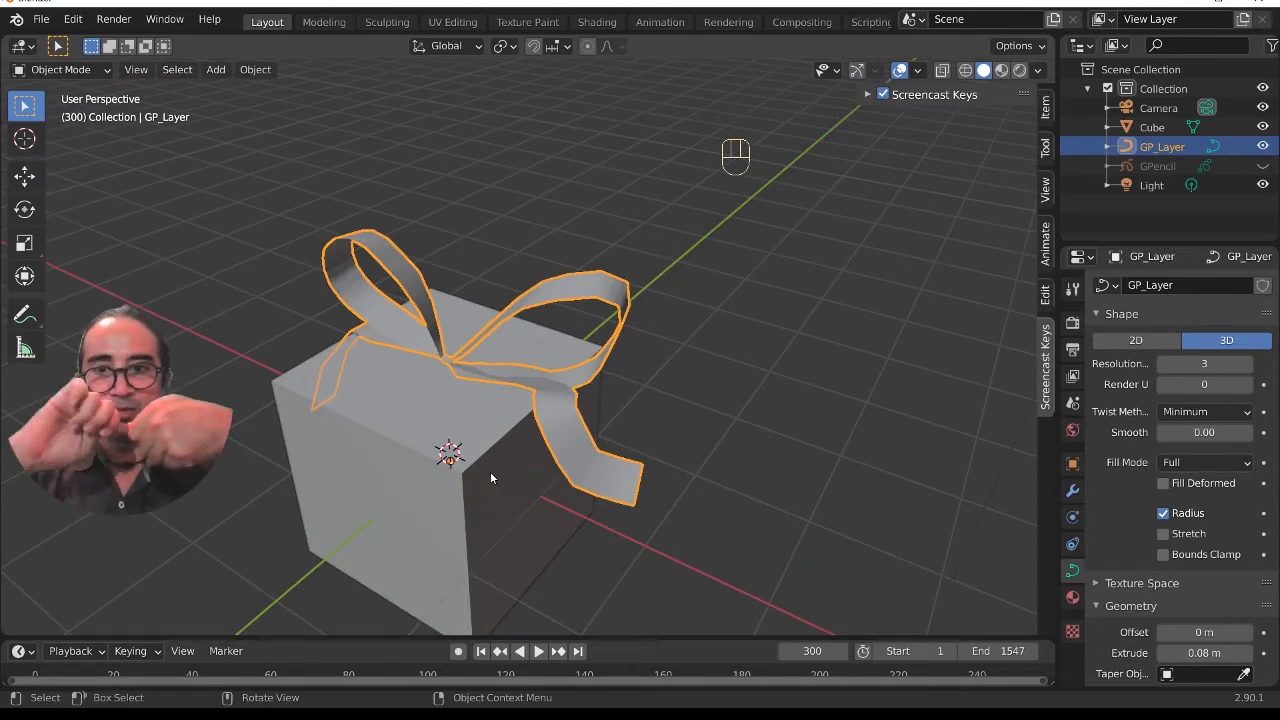
middle_drag(490, 471, 552, 445)
- Hide the ribbon bow and enter Edit Mode on the gift box cube
key(h)
click(529, 402)
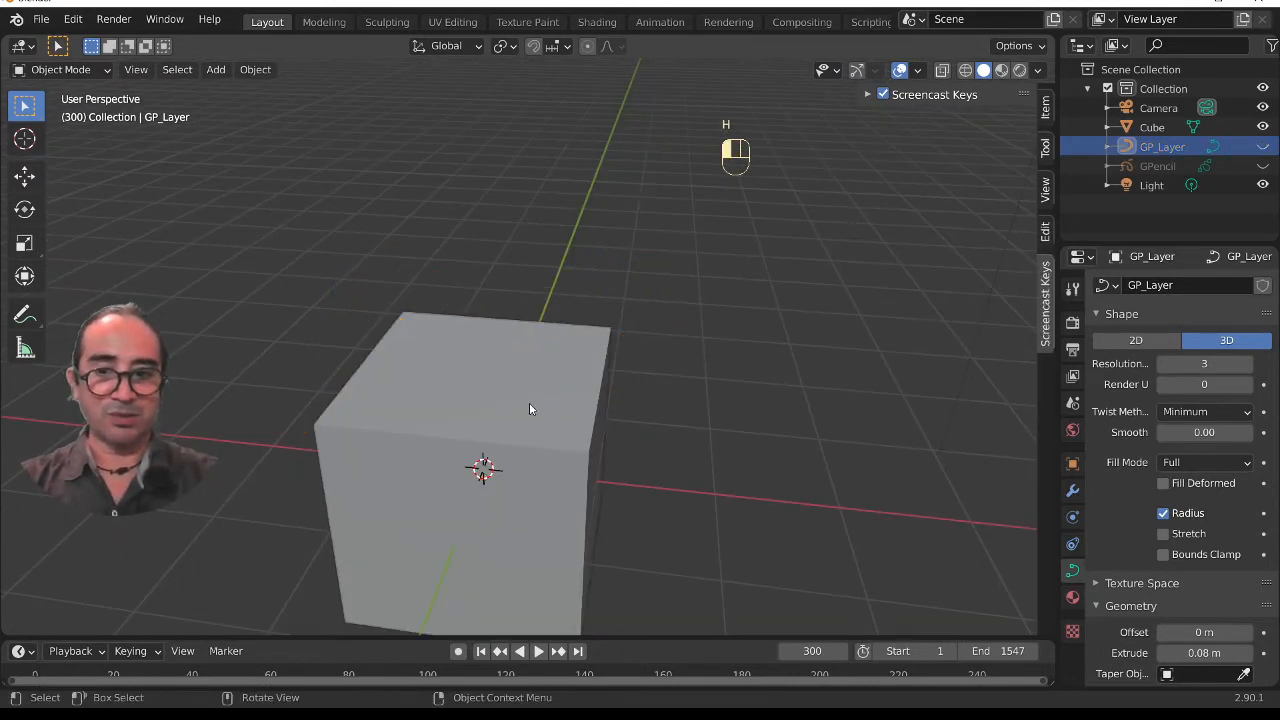
key(Tab)
- Add two parallel loop cuts around the cube and scale them along X into a narrow central band
key(ctrl+r)
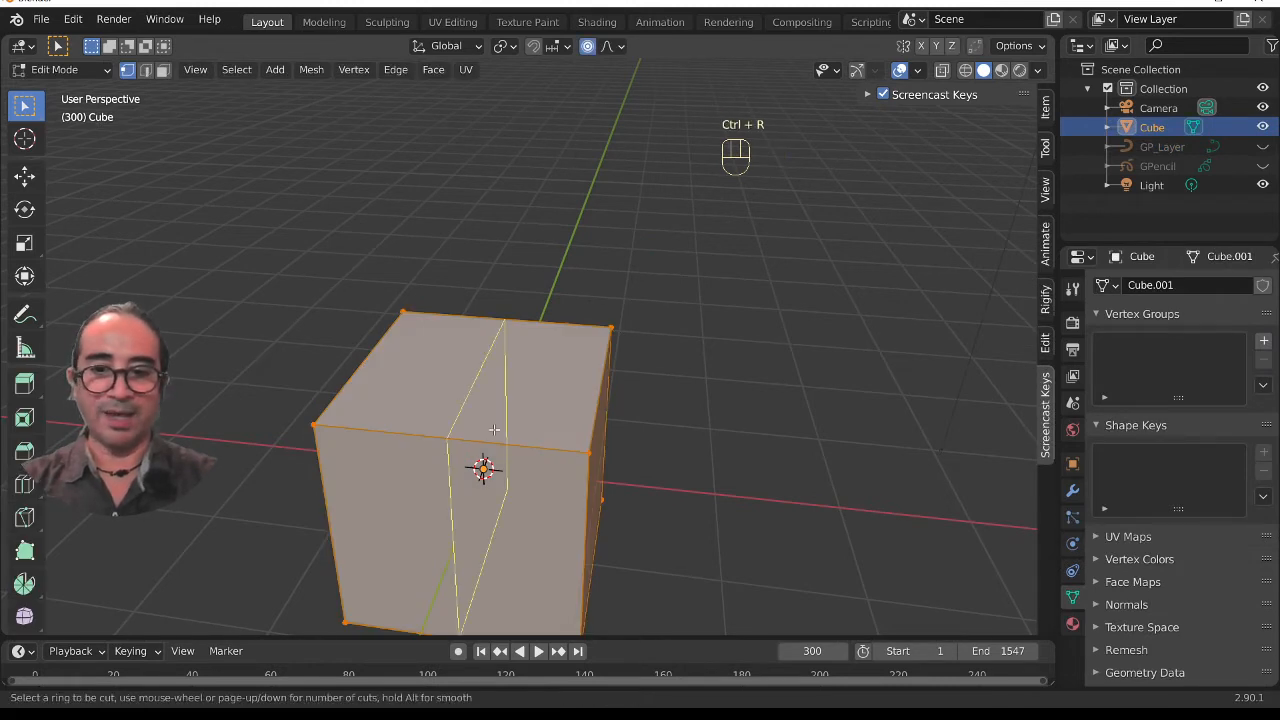
scroll(494, 429, up, 1)
click(495, 430)
right_click(495, 430)
key(s)
key(x)
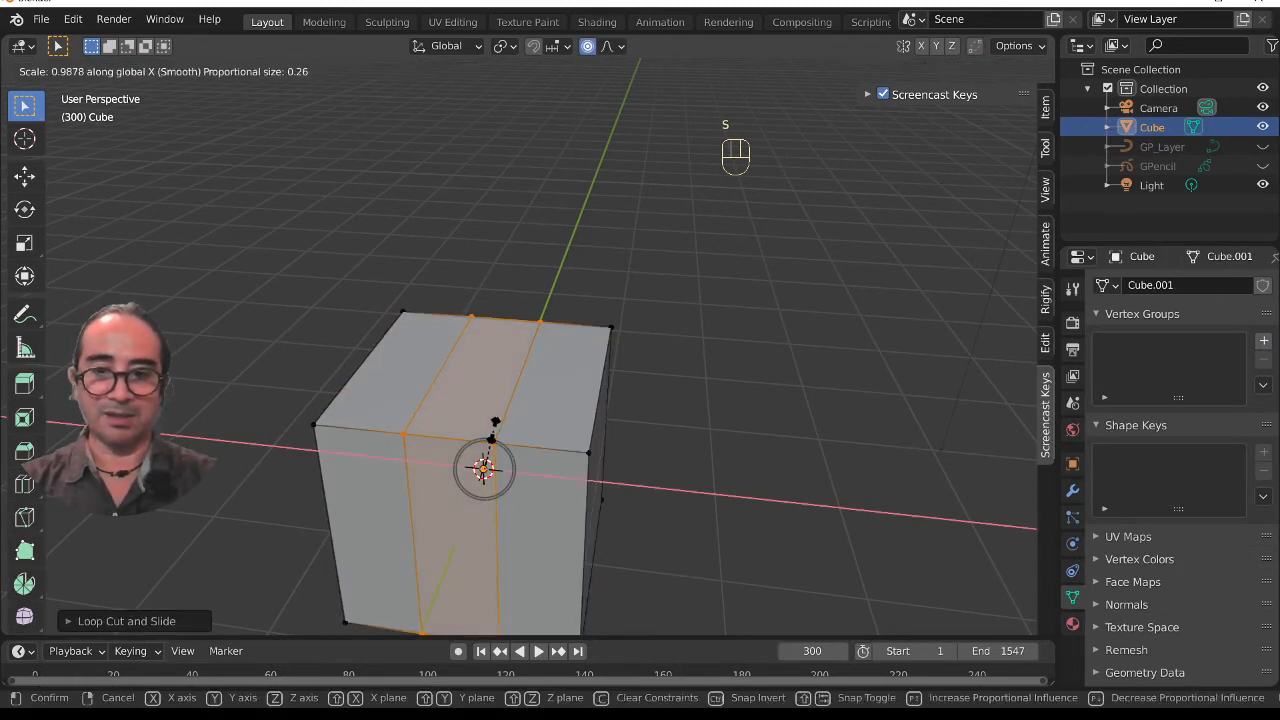
click(483, 468)
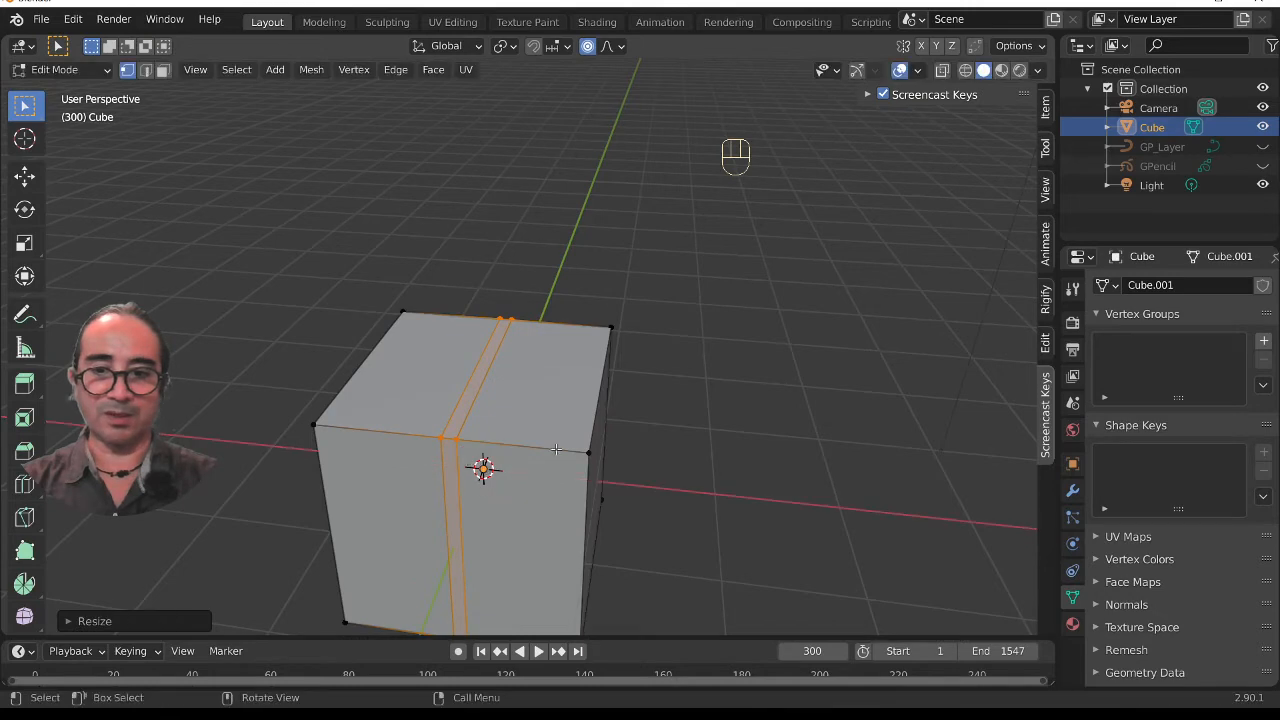
- Add two loop cuts perpendicular to the first band and scale them along Y into a narrow crossing band
middle_drag(483, 466, 429, 429)
key(ctrl+r)
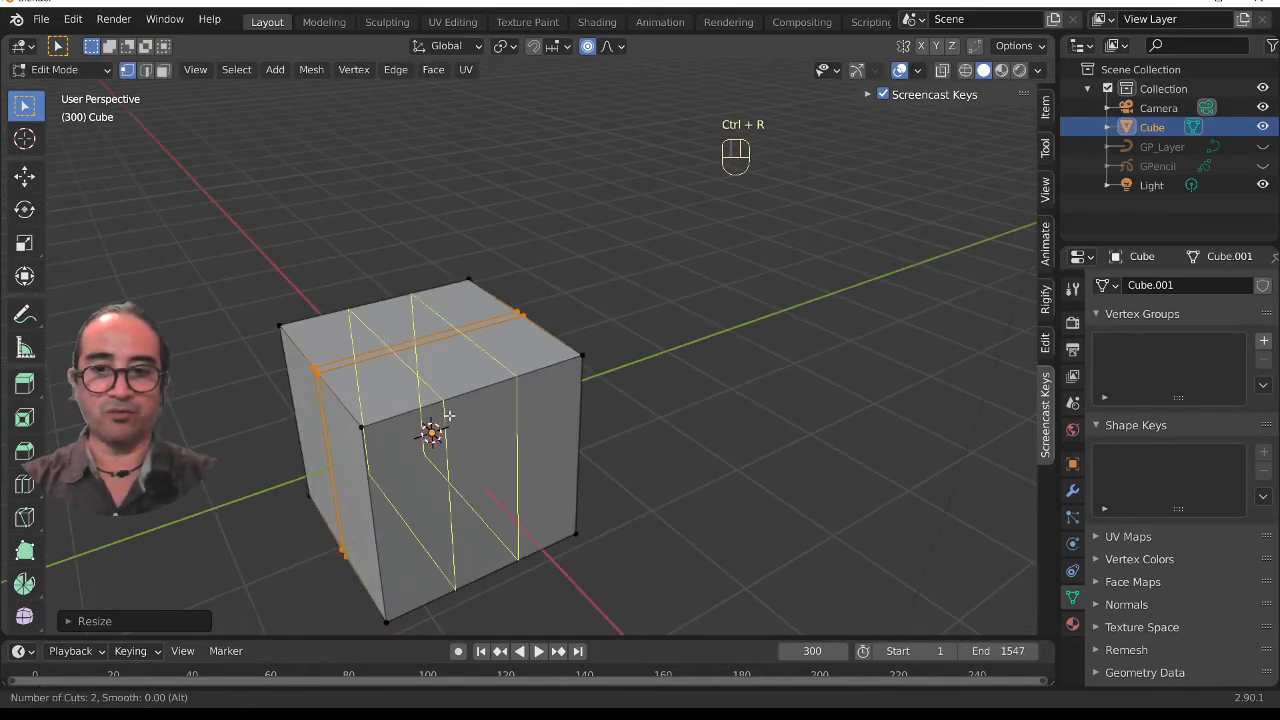
click(449, 416)
right_click(449, 416)
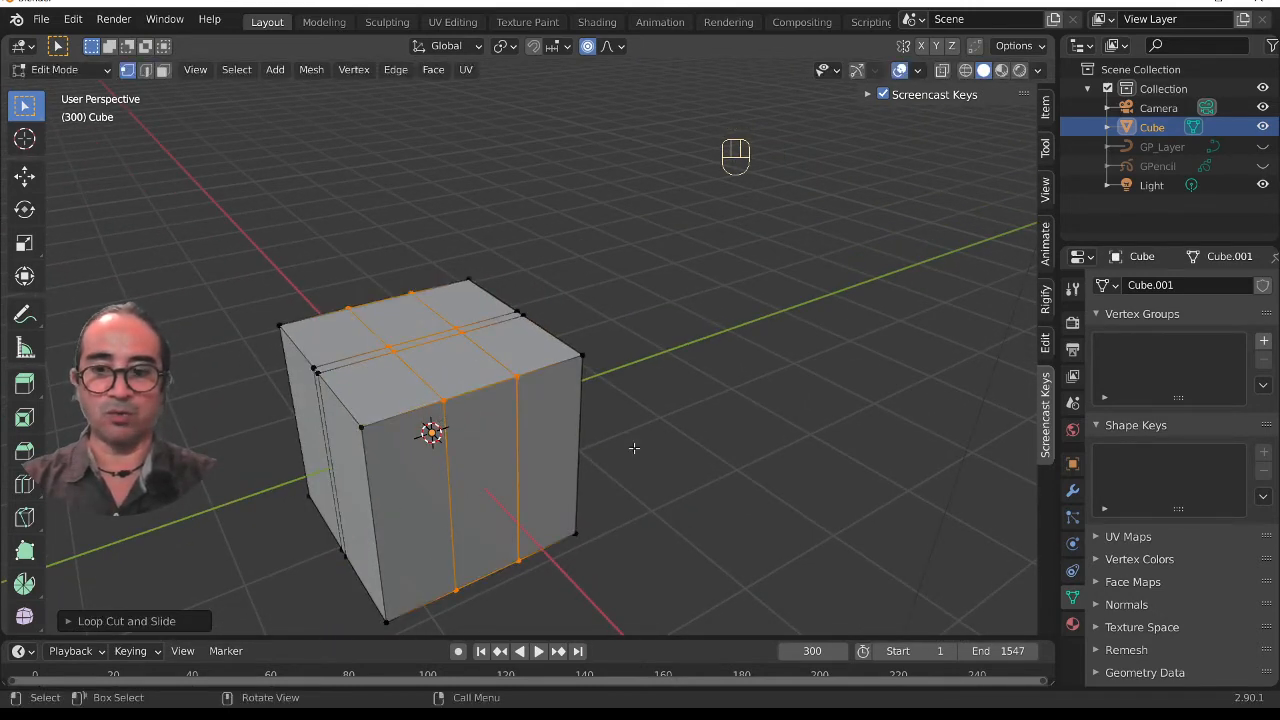
key(s)
key(y)
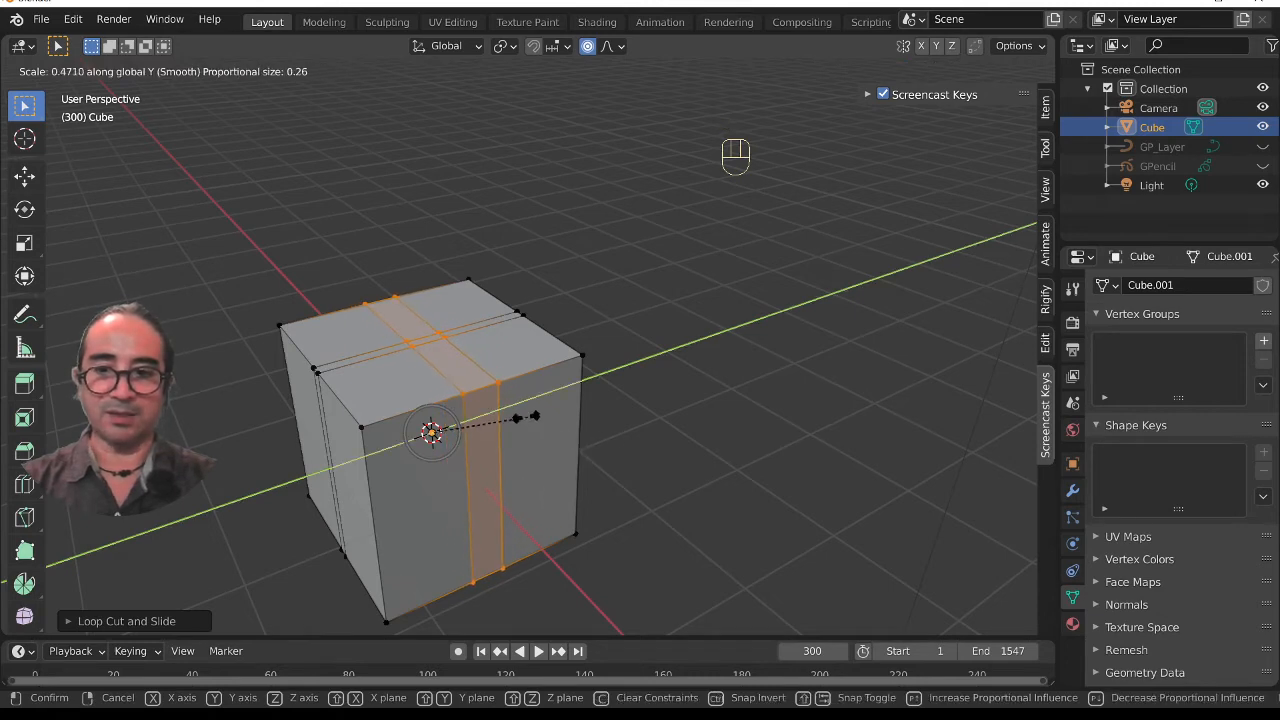
click(478, 394)
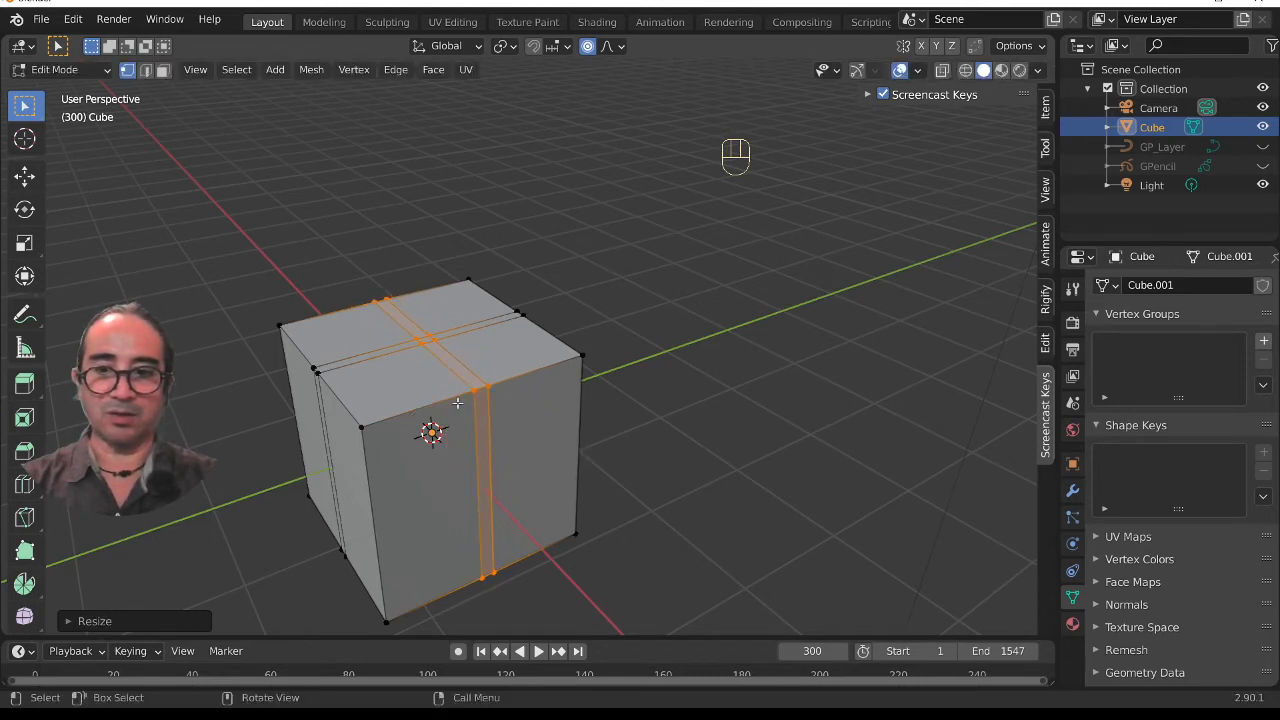
- In face select mode, select both crossing loops of narrow ribbon faces around the cube
middle_drag(458, 405, 548, 427)
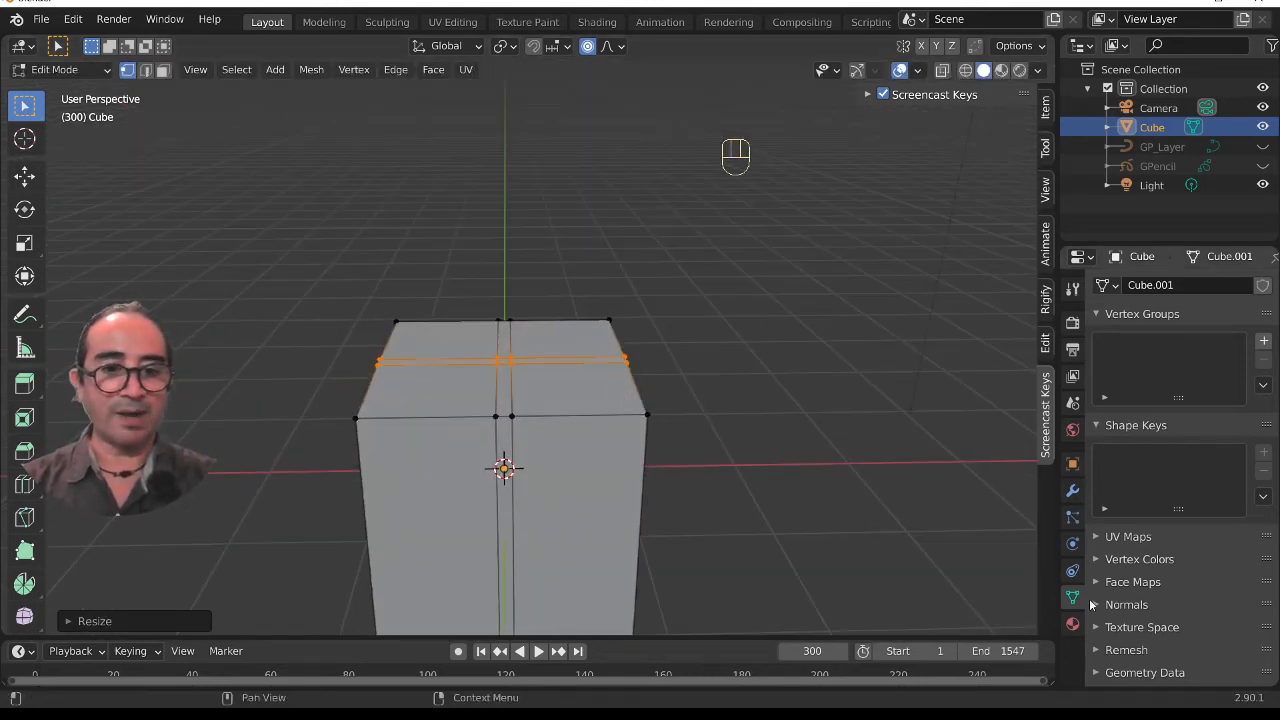
click(1072, 625)
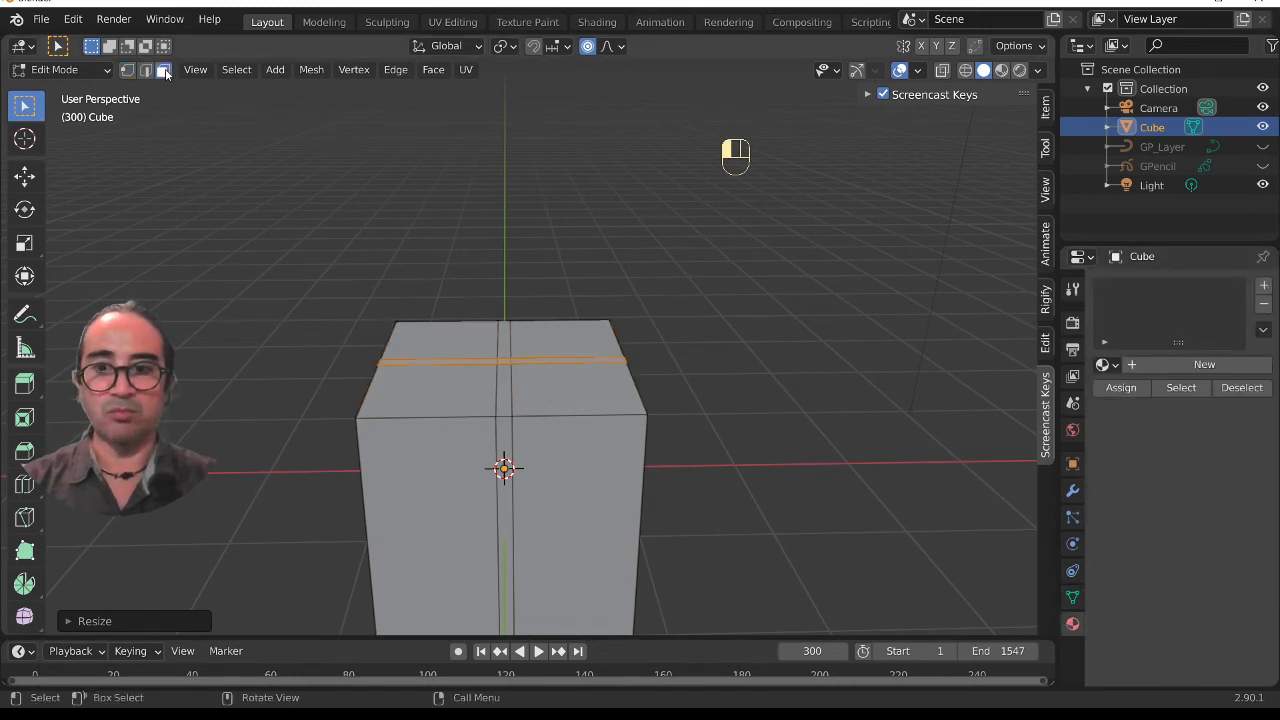
scroll(505, 458, up, 3)
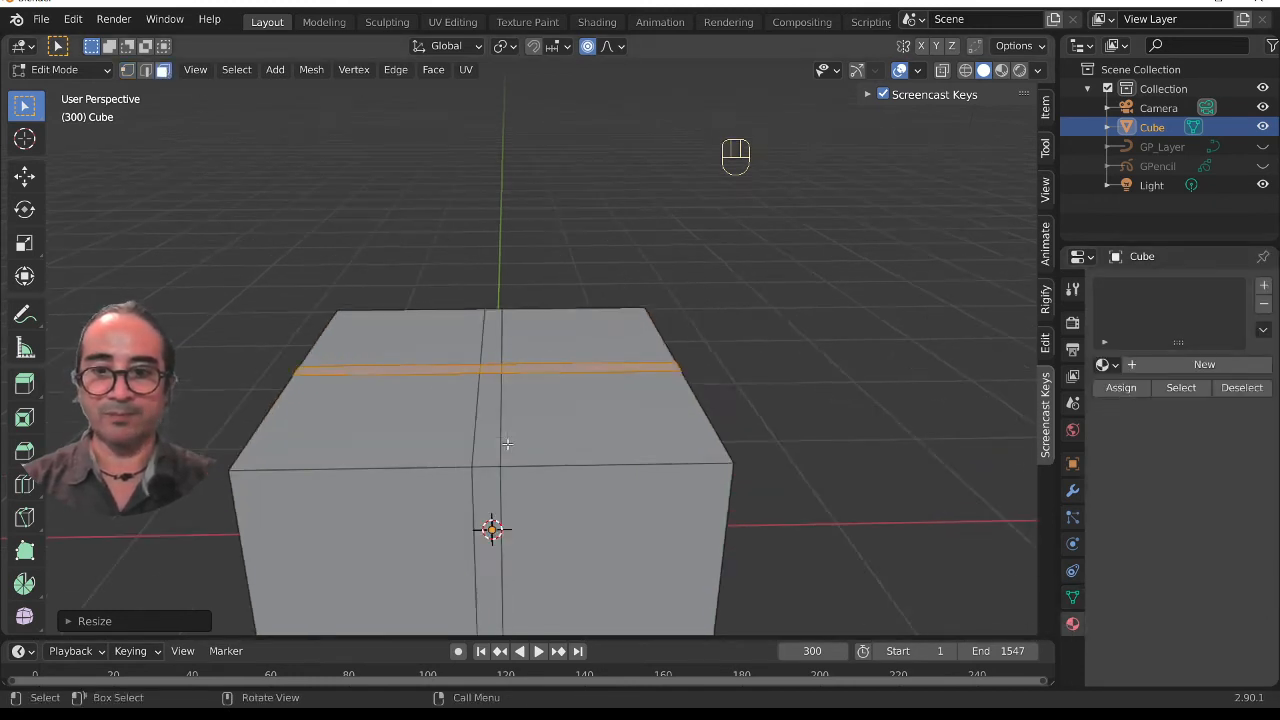
alt+shift+click(488, 464)
scroll(677, 406, down, 4)
middle_drag(677, 406, 621, 461)
scroll(578, 470, up, 3)
- Extrude the ribbon band faces in place and, with proportional editing turned off, shrink/fatten them slightly outward along their normals
key(e)
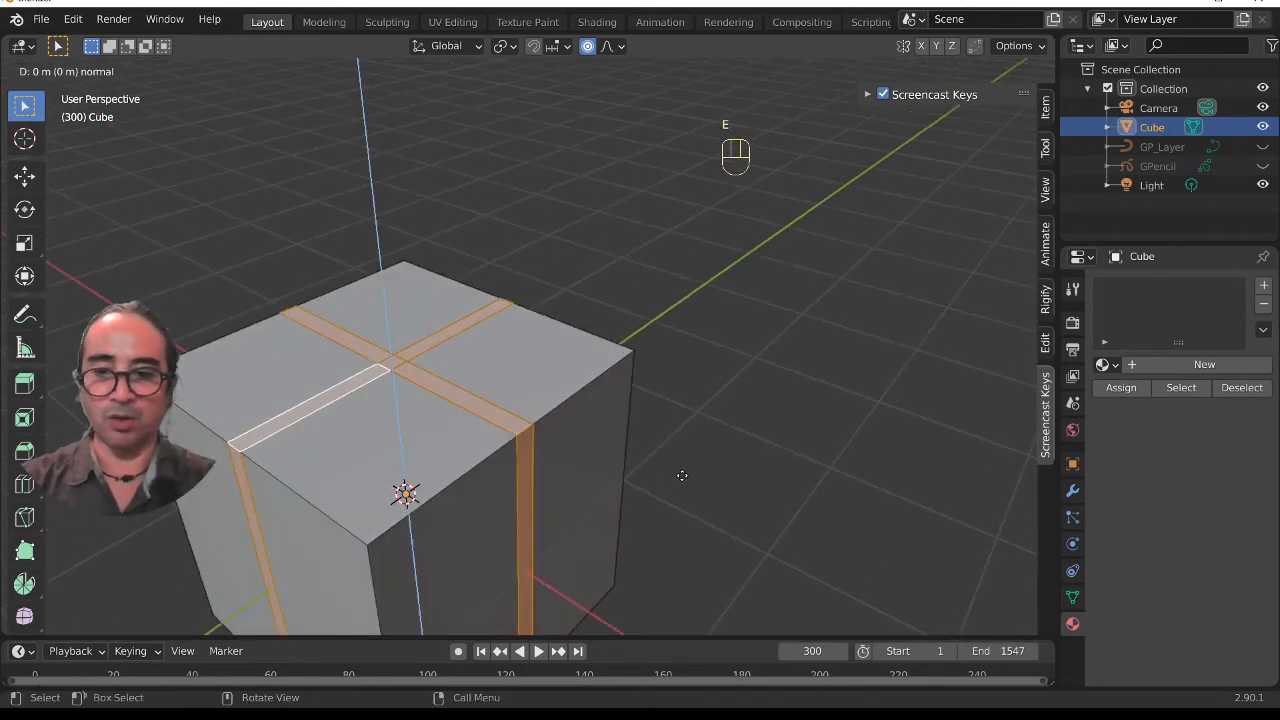
key(s)
right_click(682, 475)
key(s)
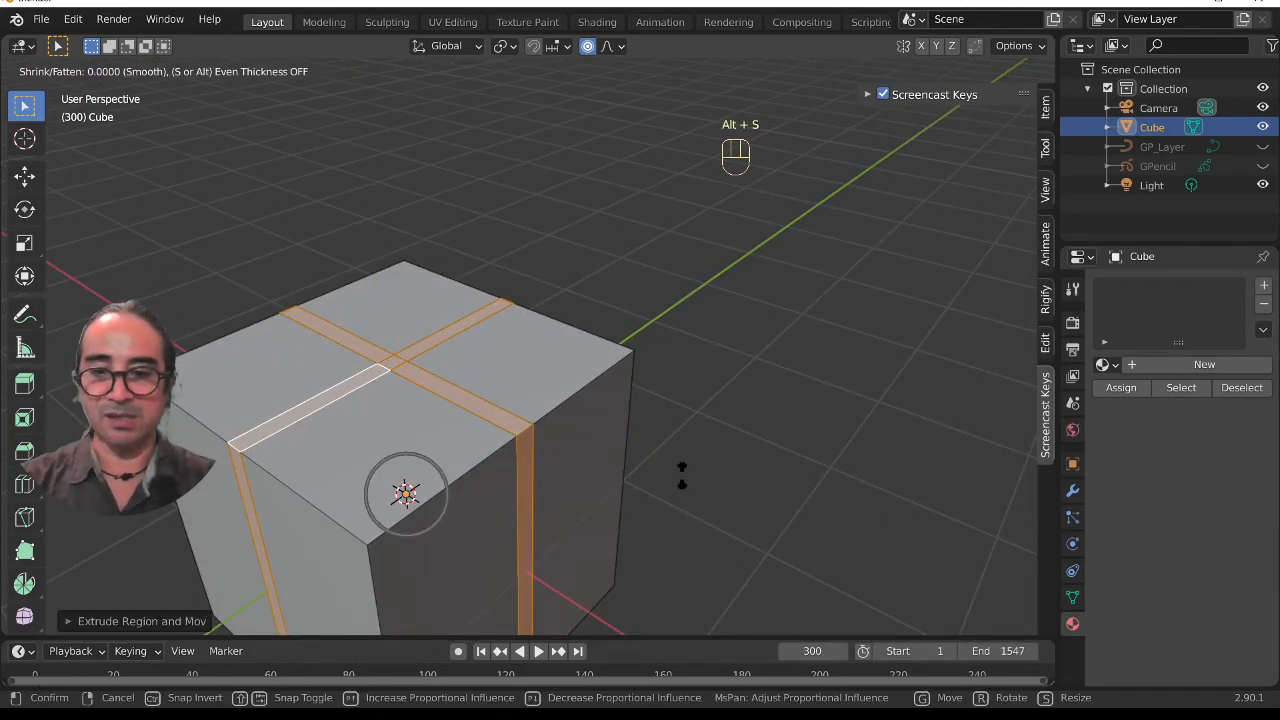
right_click(680, 477)
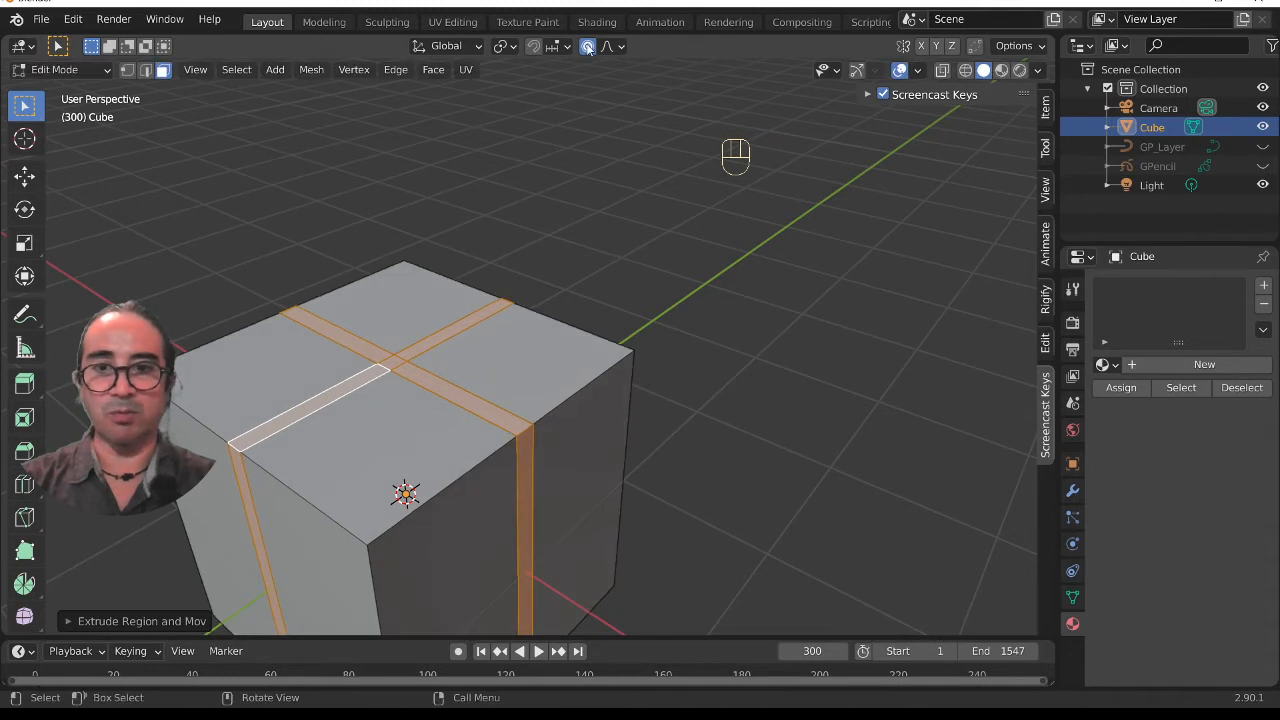
key(alt+s)
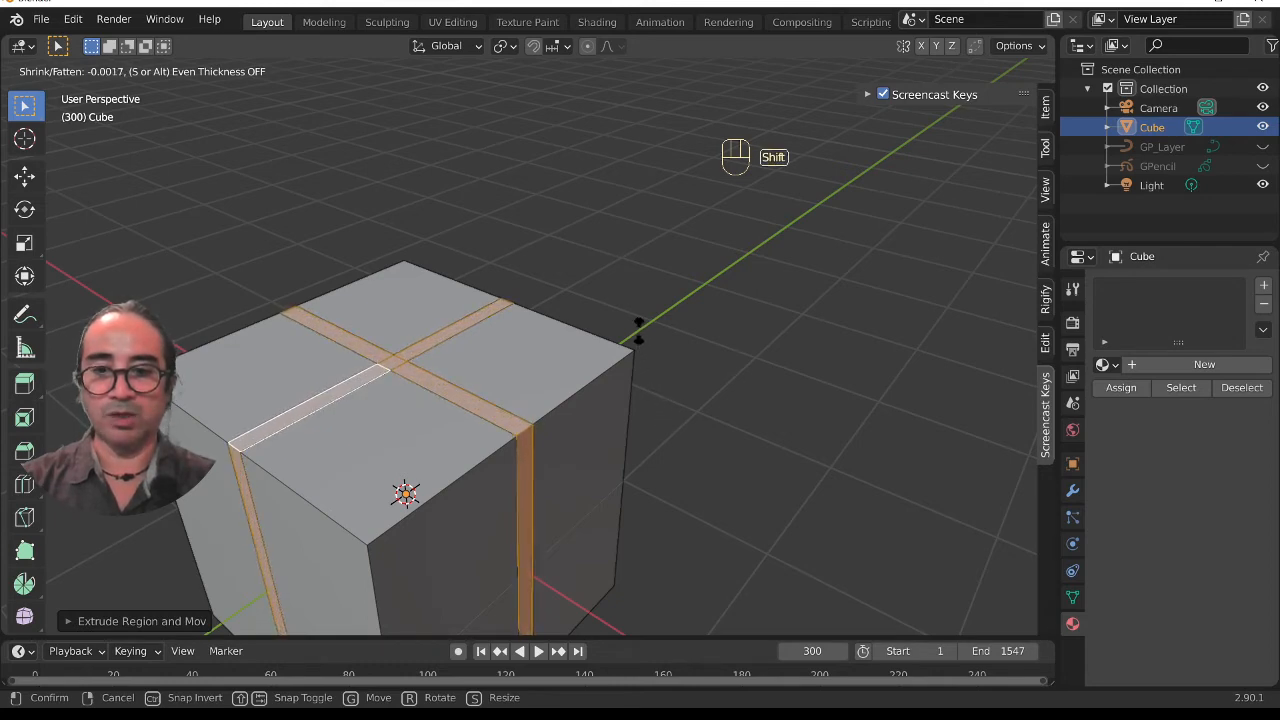
click(637, 321)
- Grow the face selection to include the thin side faces of the raised ribbon bands
middle_drag(637, 321, 376, 450)
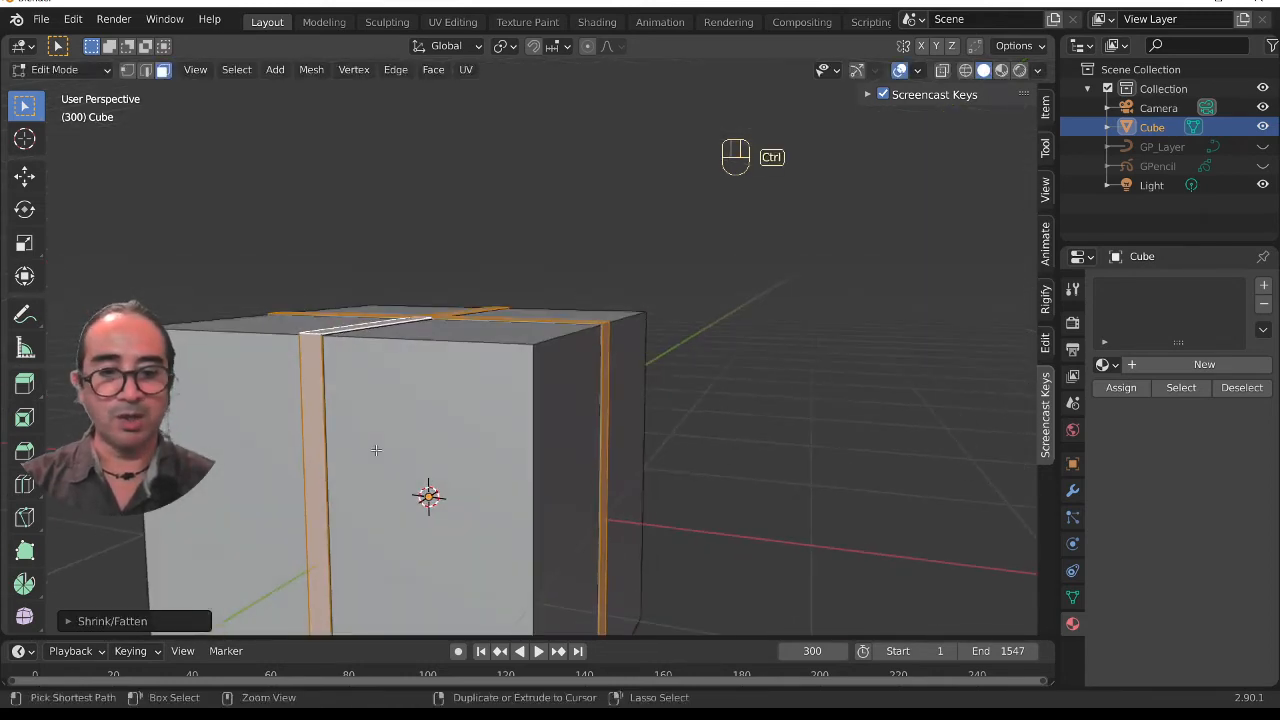
key(ctrl+KP_Add)
scroll(601, 335, up, 6)
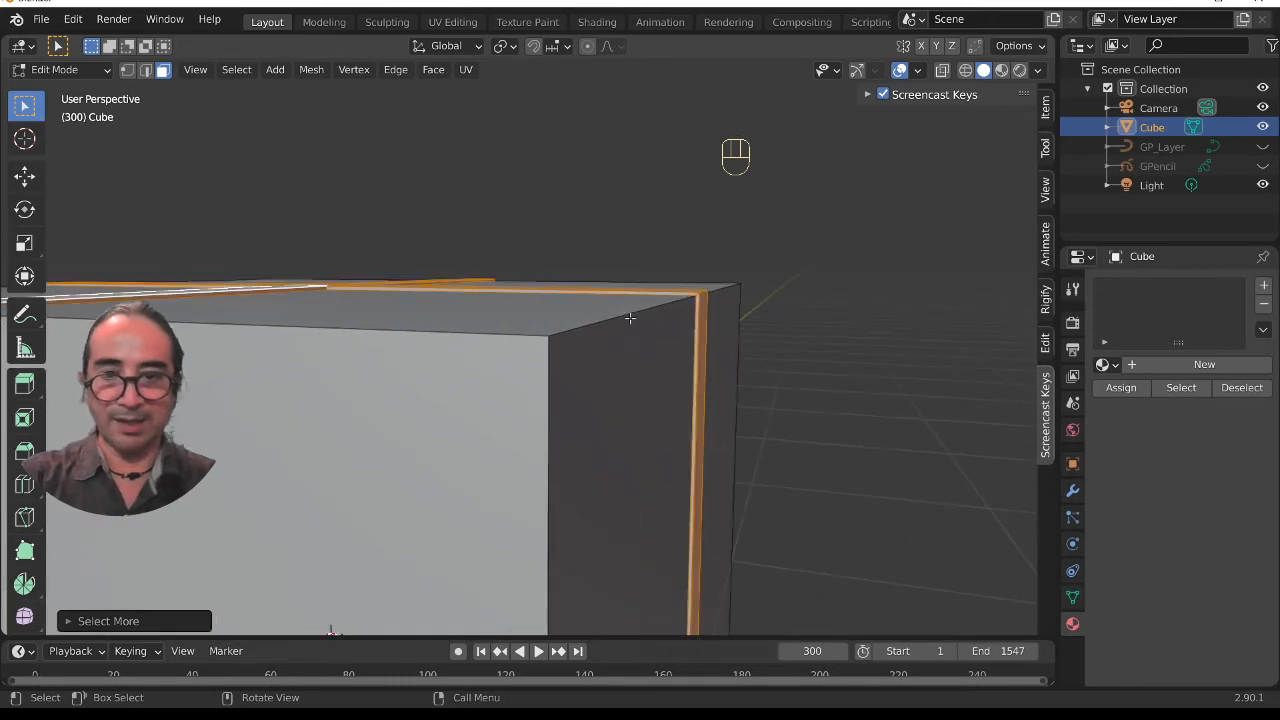
scroll(581, 281, down, 6)
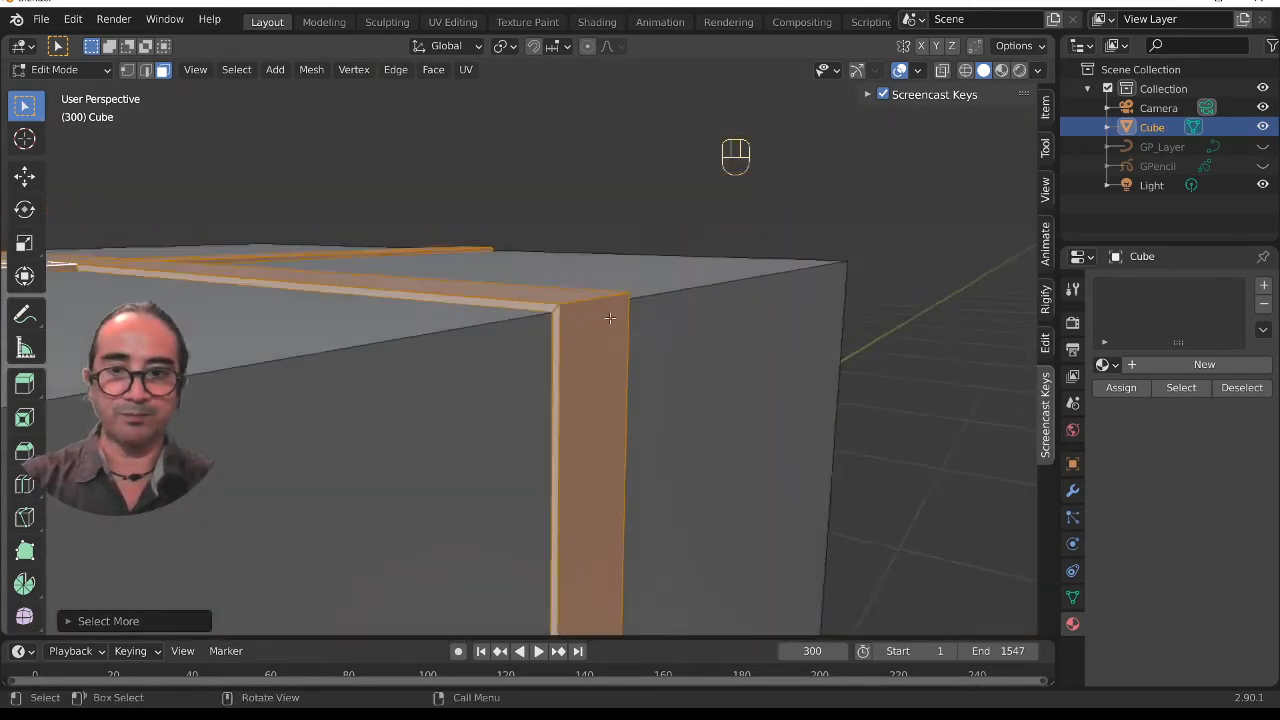
middle_drag(563, 463, 690, 473)
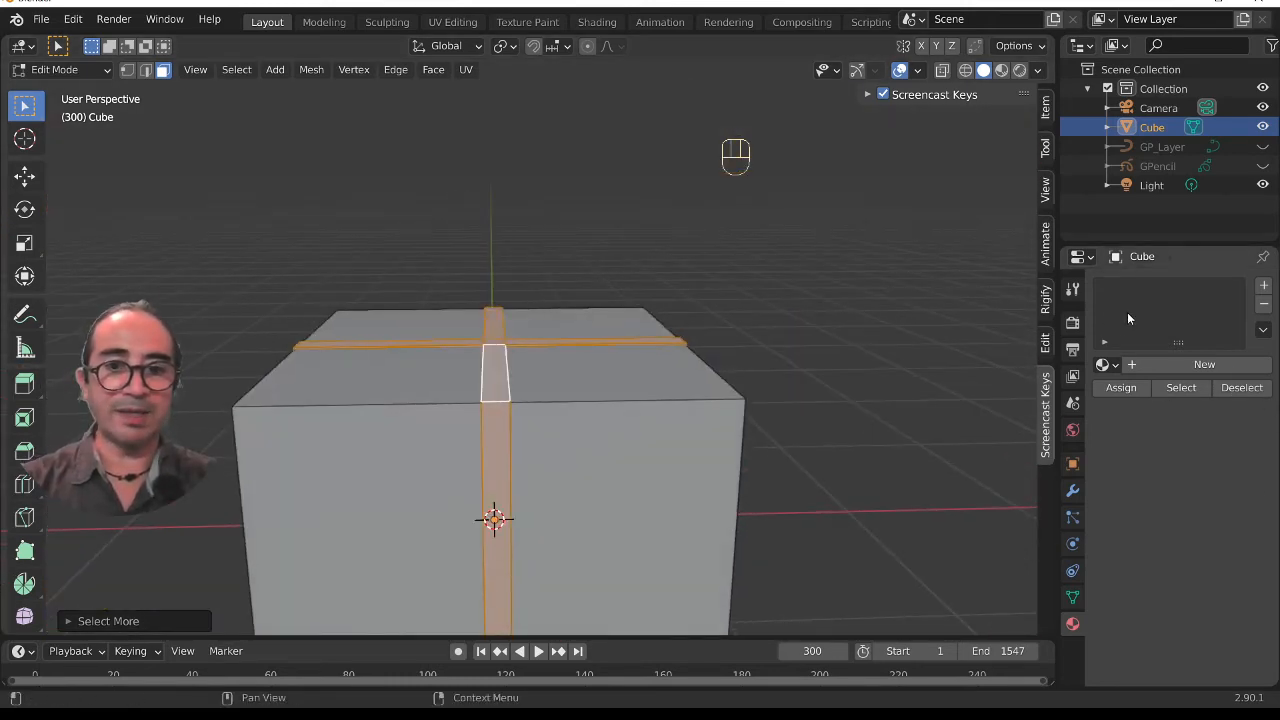
- Add a material slot to the cube and create a new material named ruban in it
click(1264, 287)
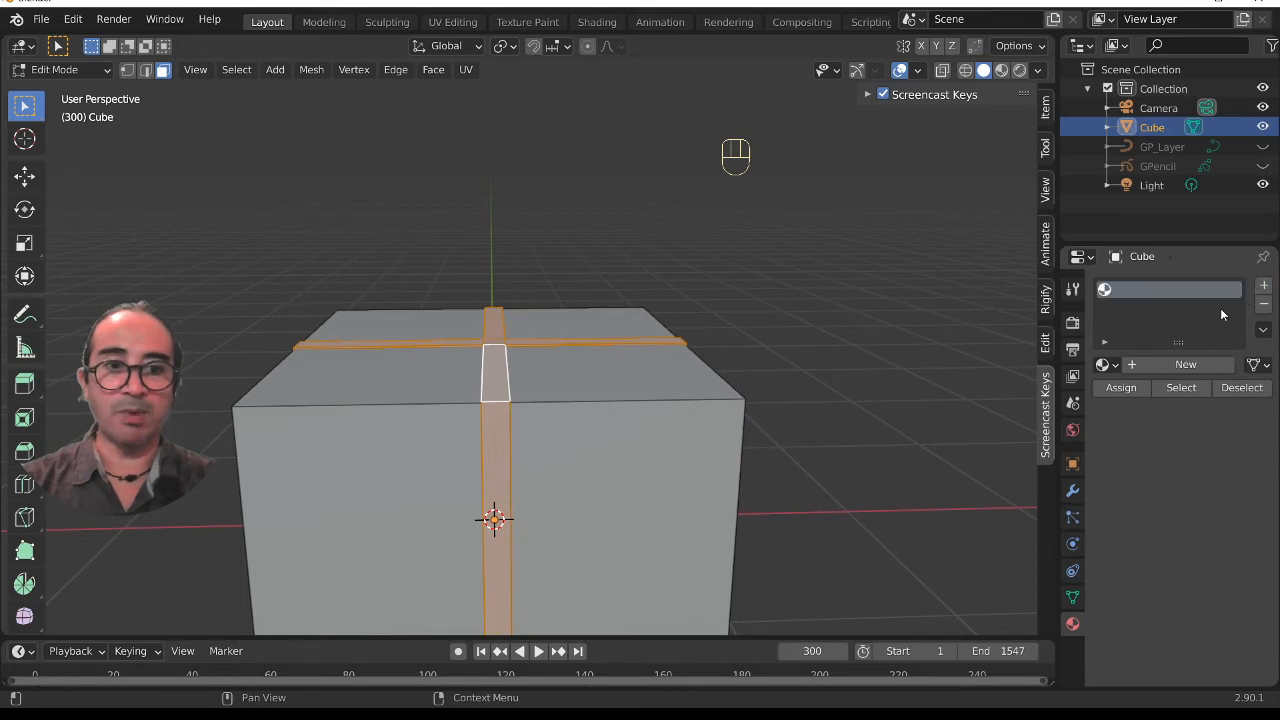
click(1167, 364)
click(1160, 364)
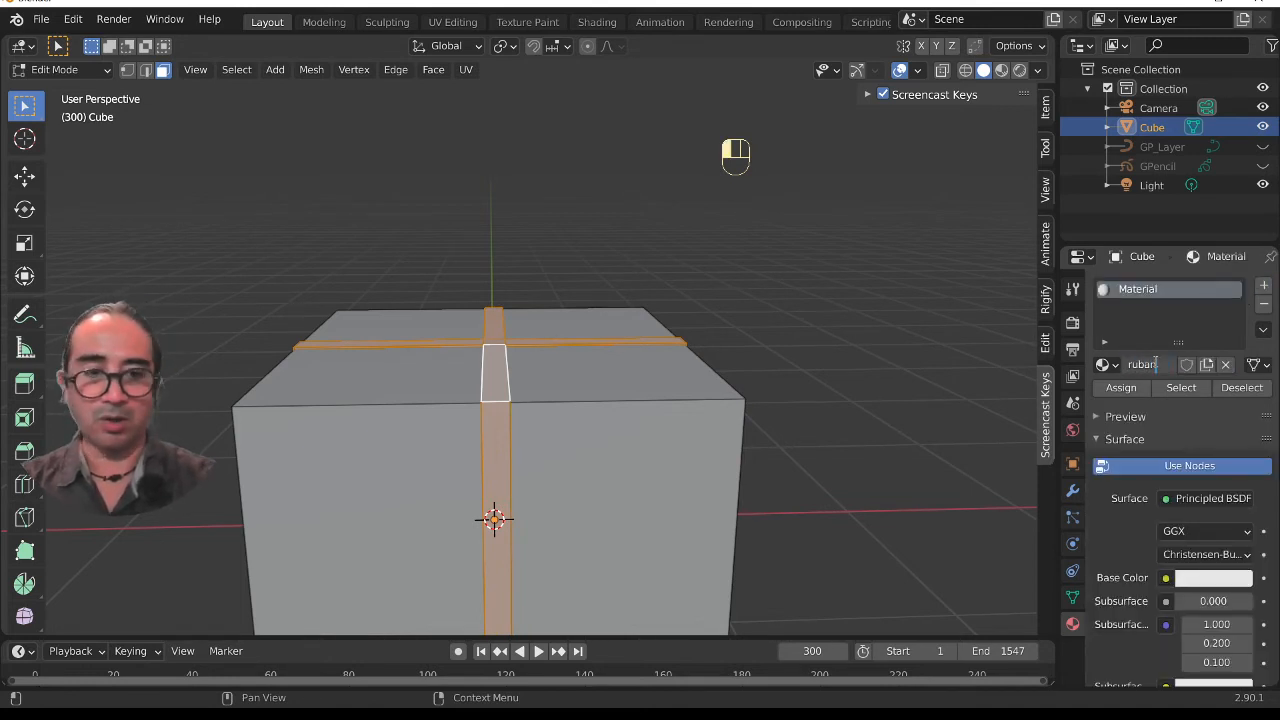
key(Return)
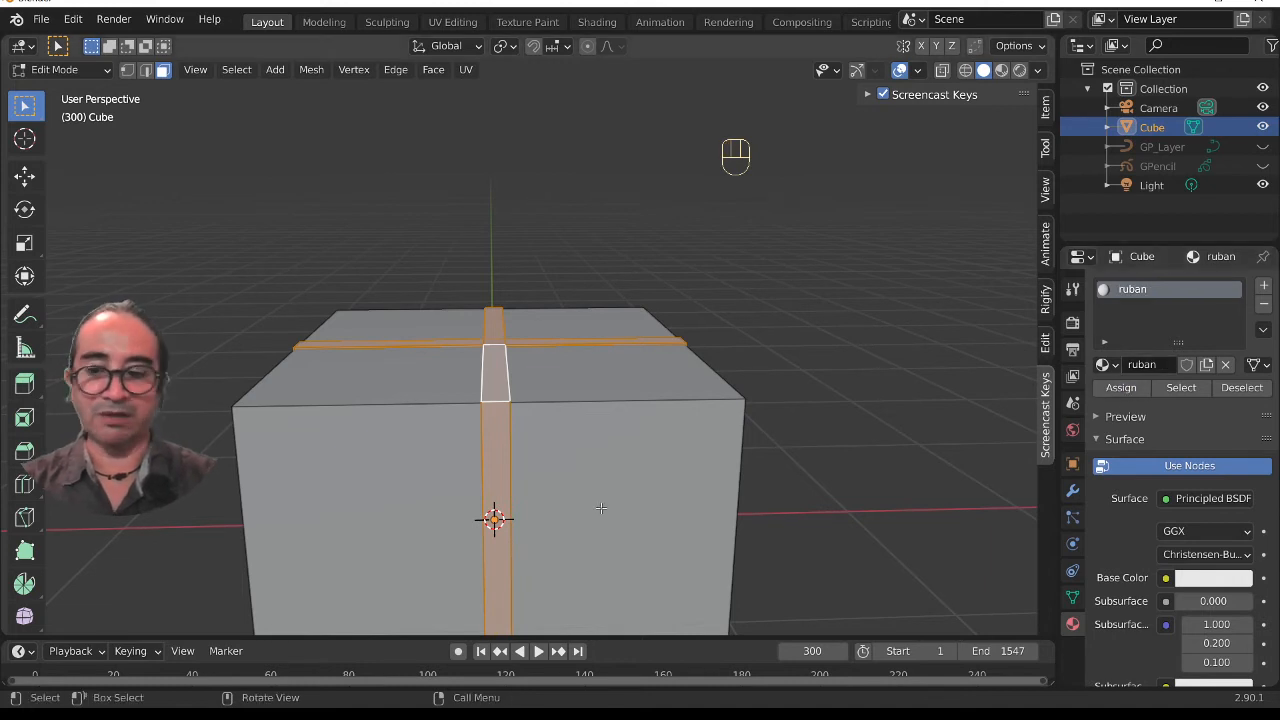
- Invert the face selection to the box faces and add a second material slot with a new material named cadeau
key(ctrl+i)
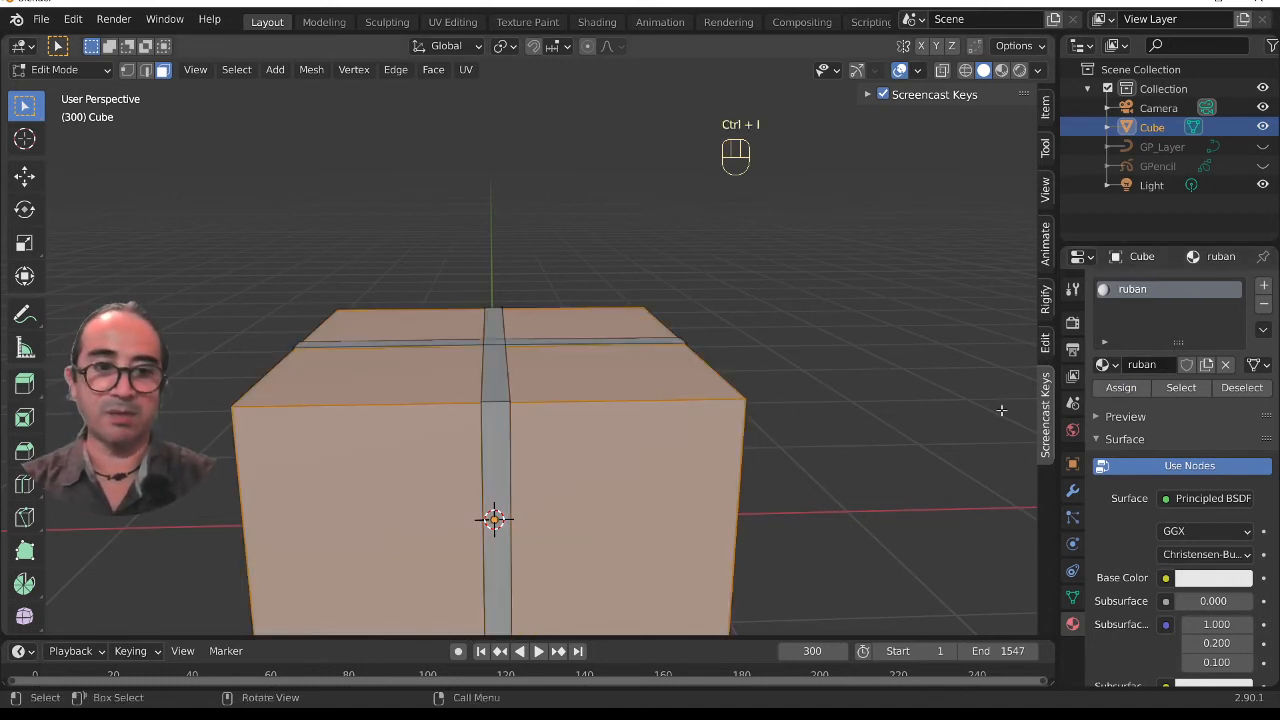
click(1264, 287)
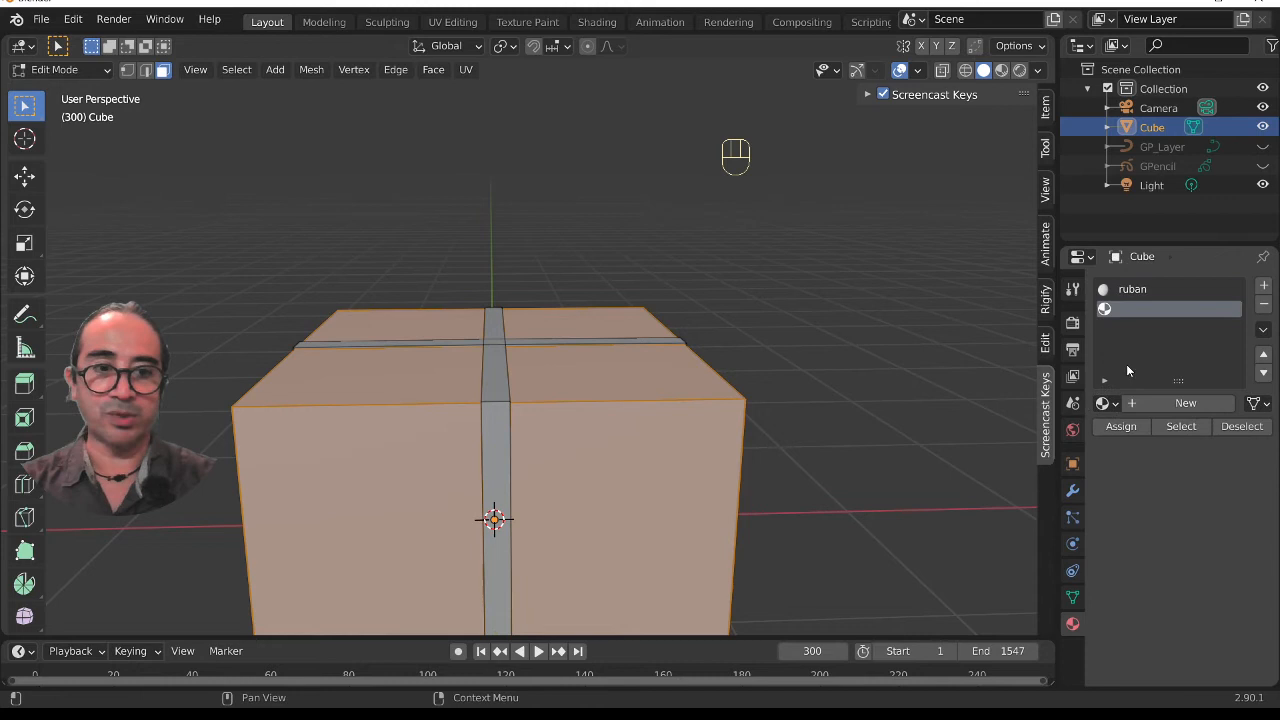
click(1180, 402)
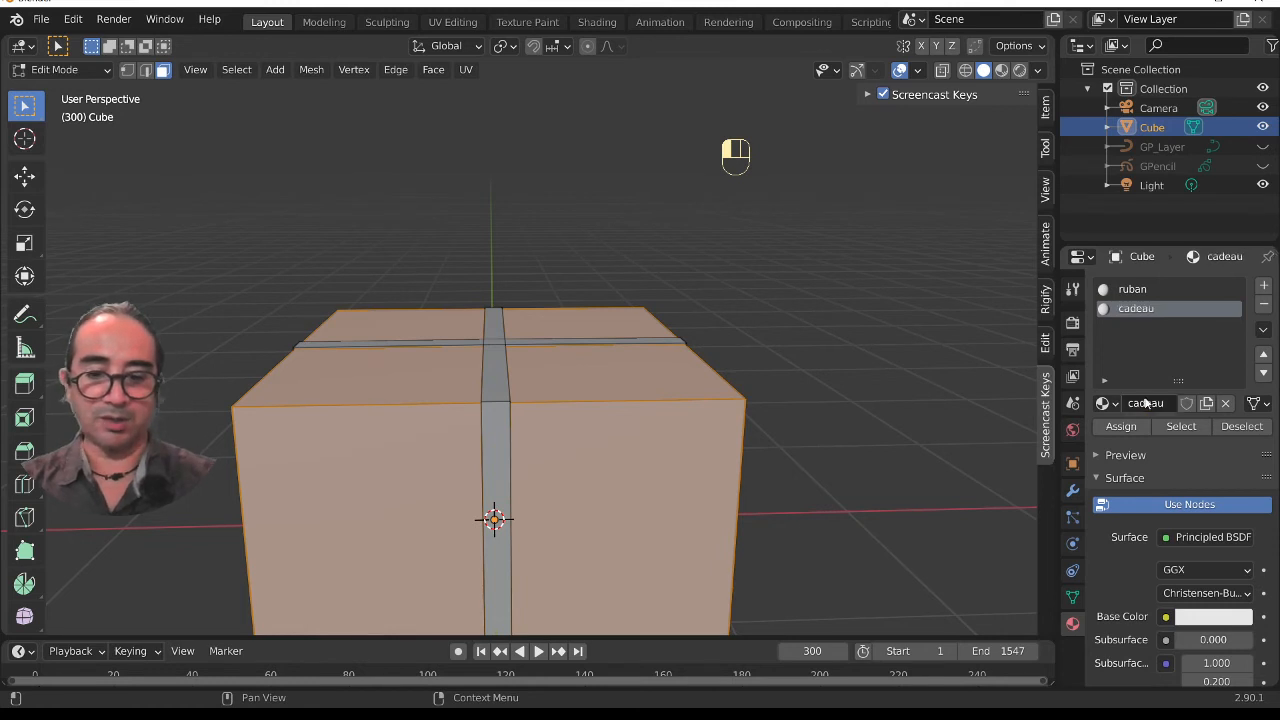
- Give the cadeau material a bright red base color, assign it to the selected box faces, and switch to material preview shading
click(1222, 615)
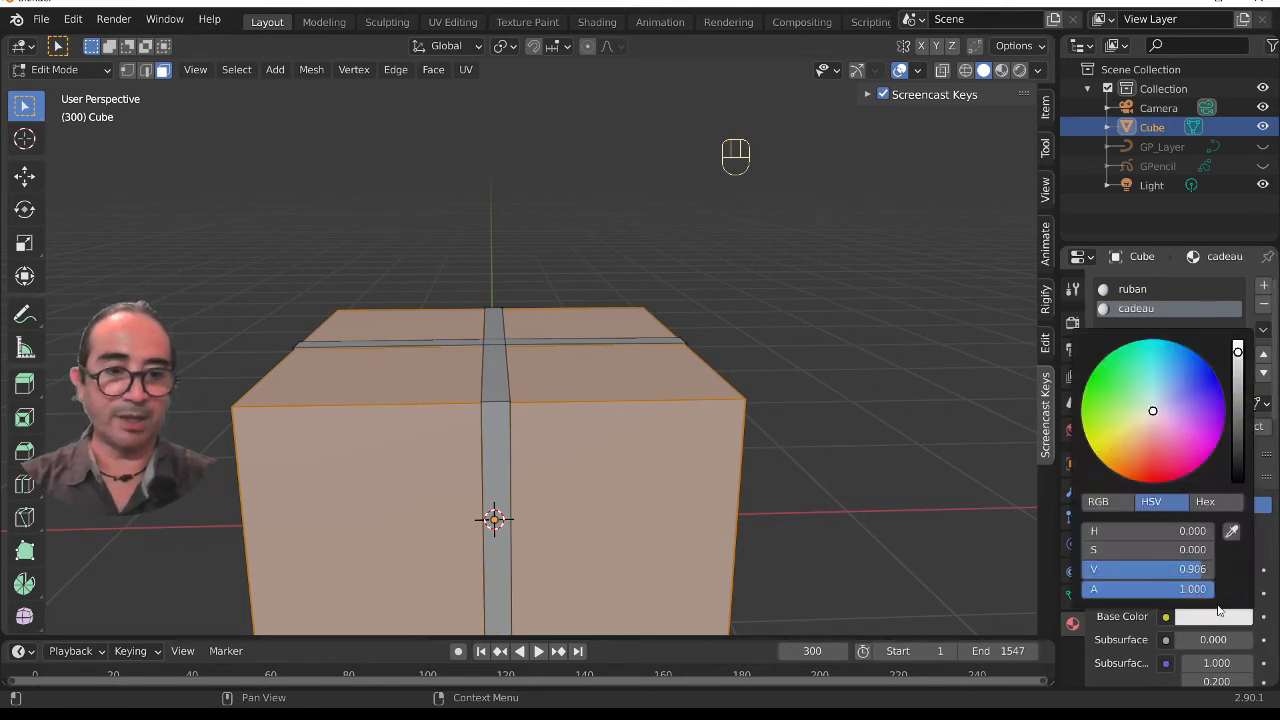
click(1147, 468)
click(1206, 620)
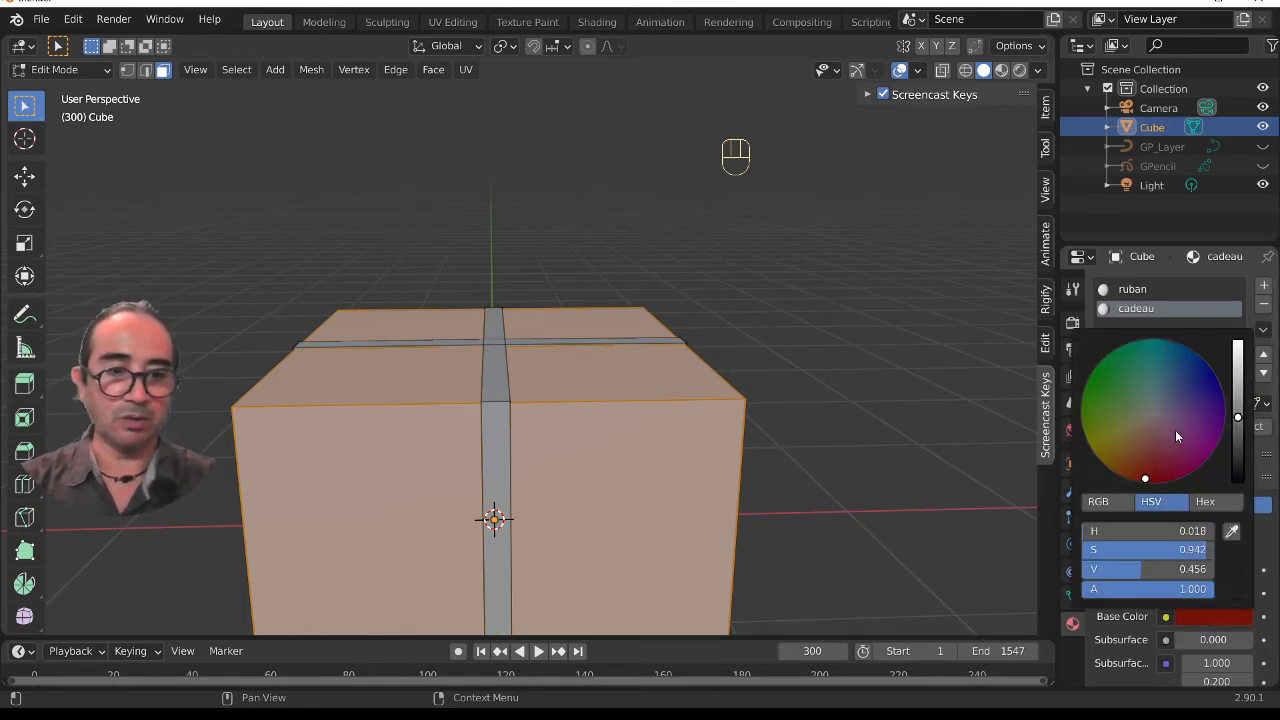
drag(1236, 429, 1237, 350)
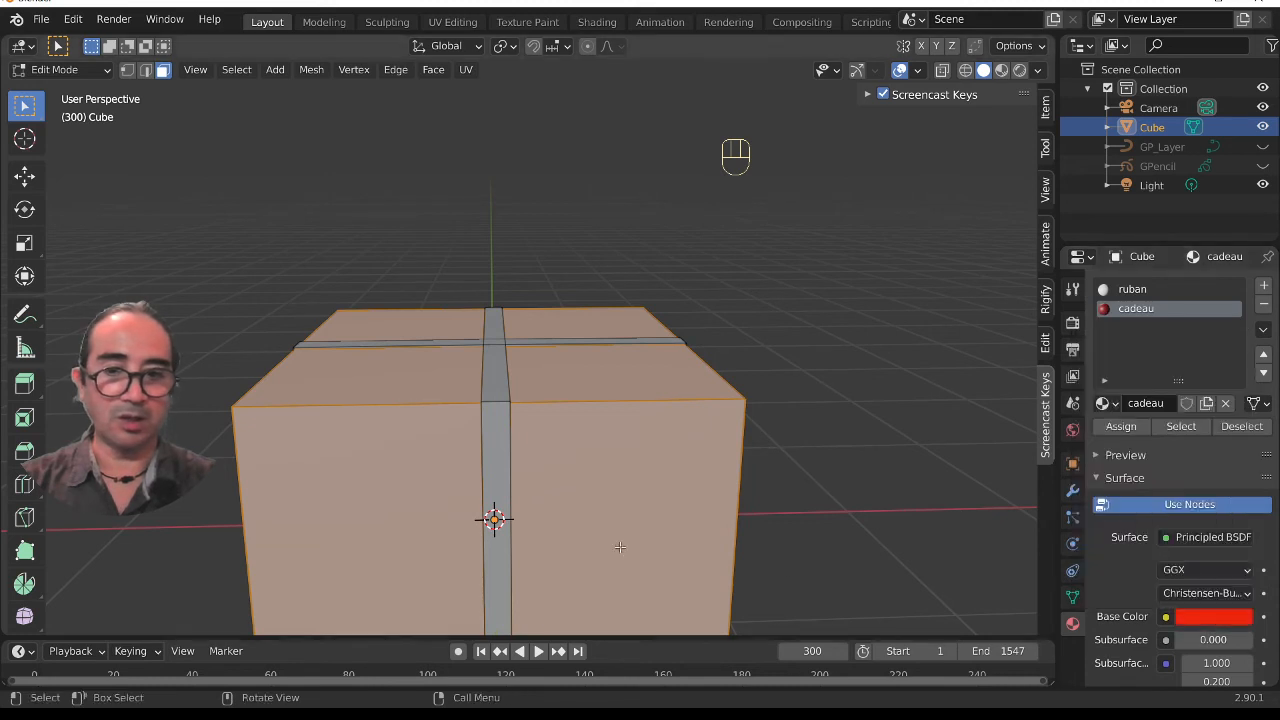
click(1120, 426)
click(1001, 71)
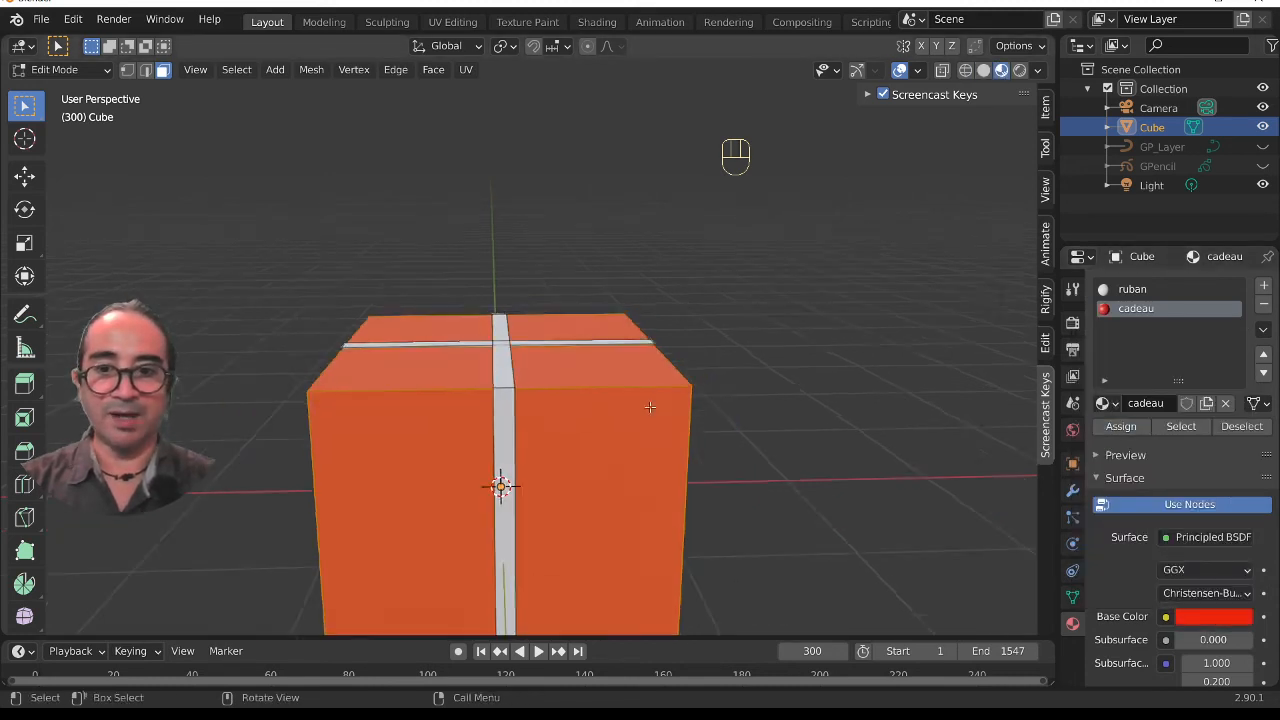
- Return to Object Mode and reveal the hidden objects
middle_drag(720, 400, 620, 427)
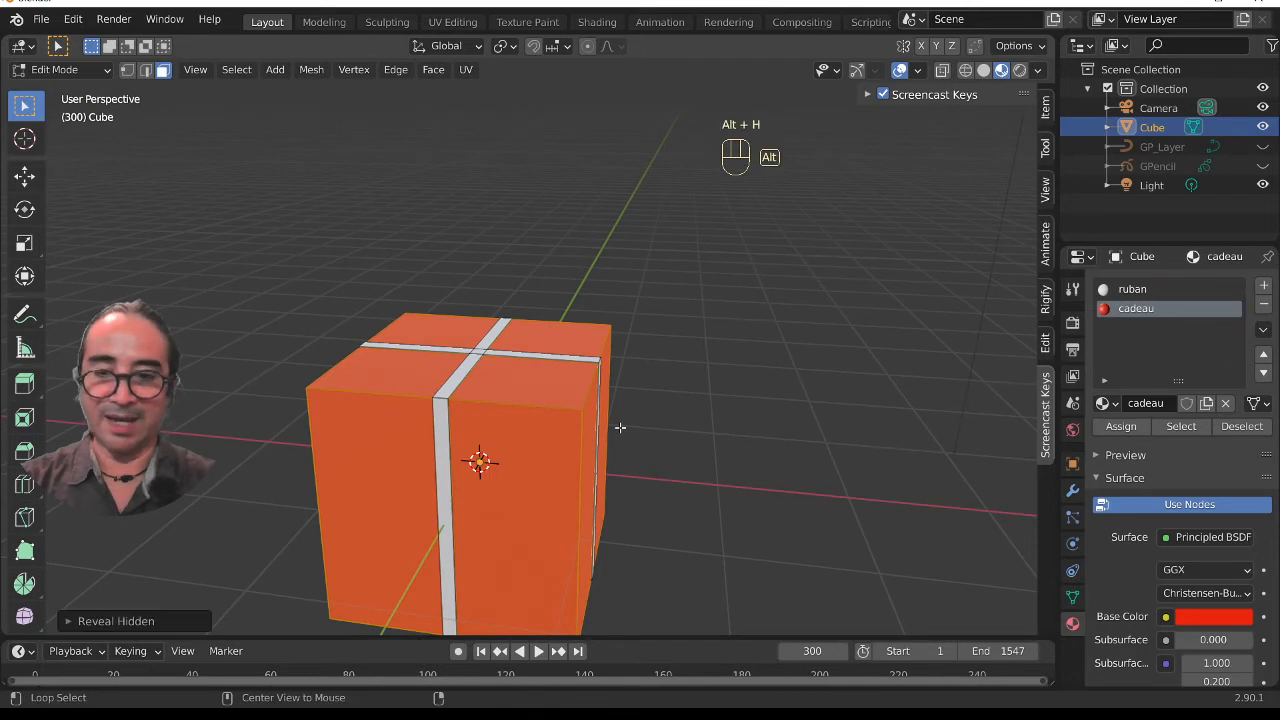
key(Tab)
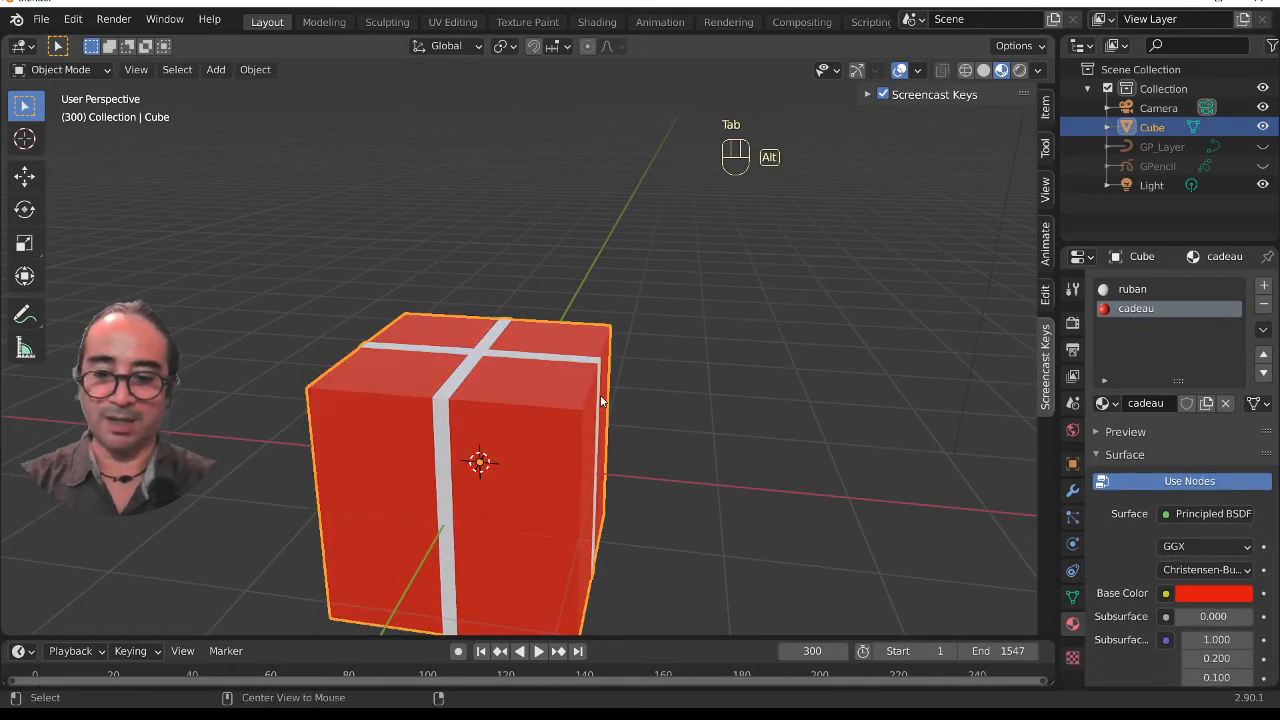
key(alt+h)
mouse_move(674, 457)
middle_down()
mouse_move(563, 463)
mouse_move(599, 476)
middle_up()
- Delete the original Grease Pencil drawing beside the gift box
click(632, 482)
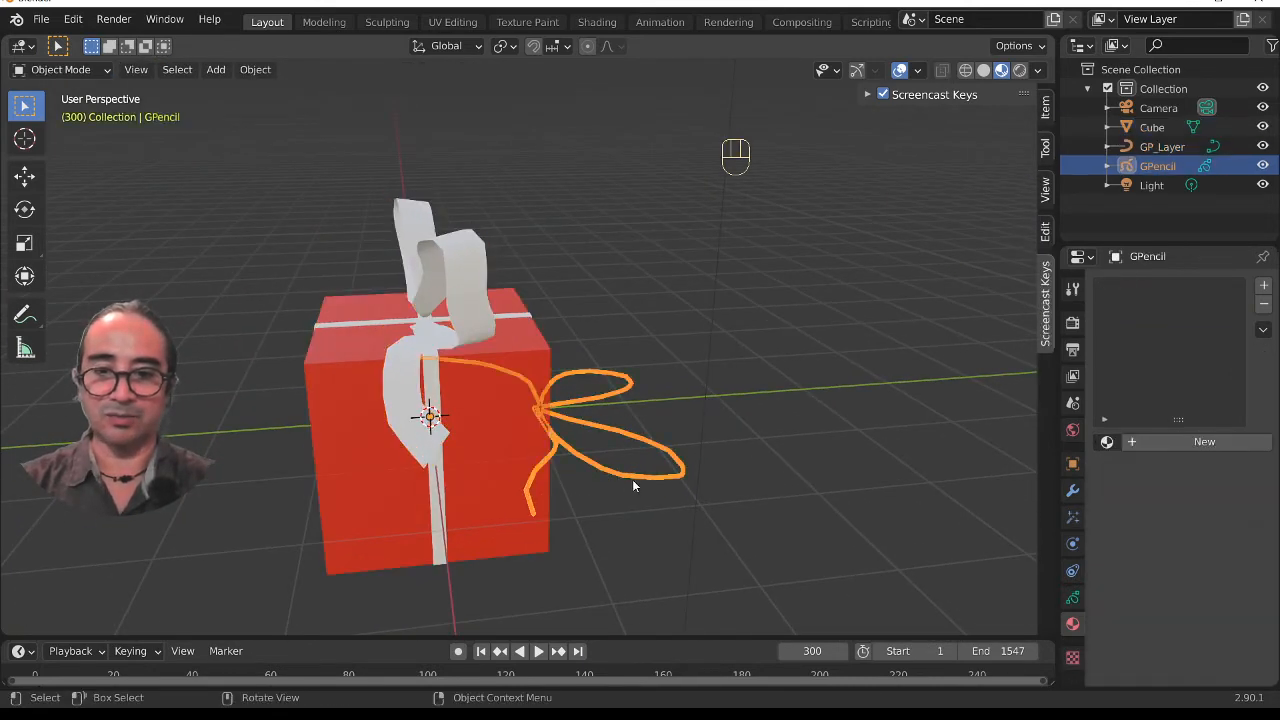
key(x)
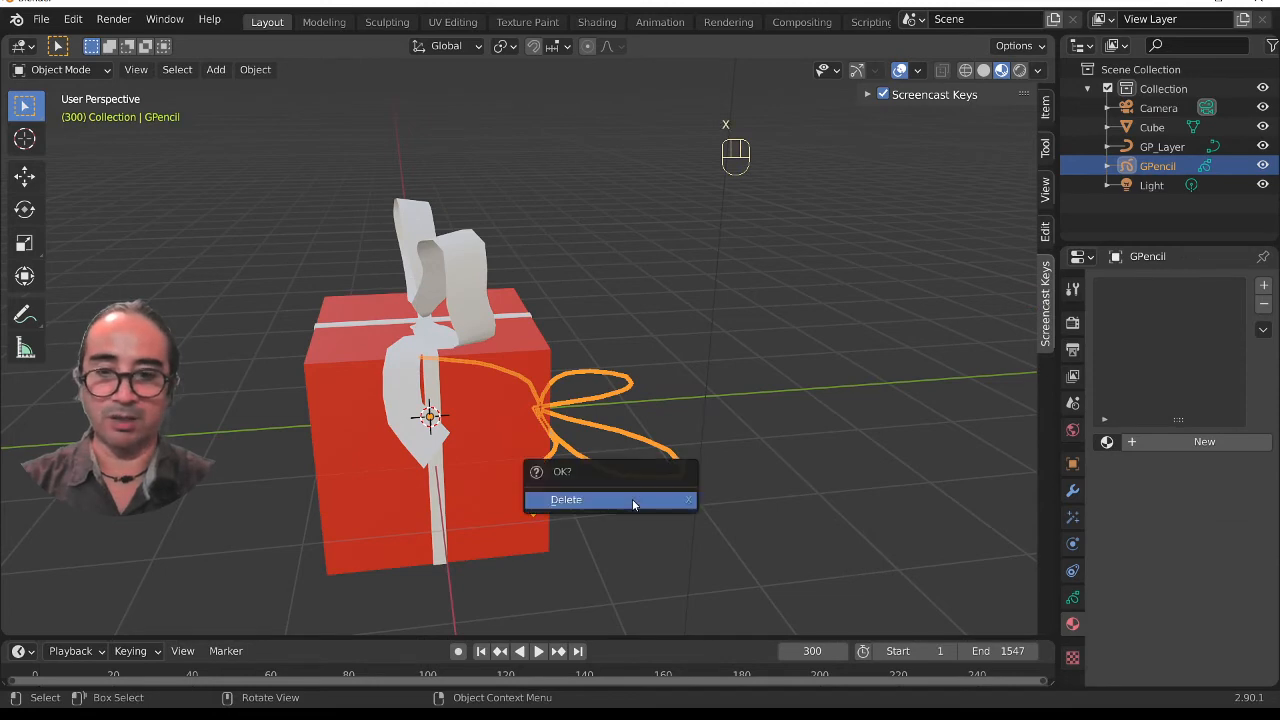
click(632, 499)
- Select the ribbon bow curve and apply the existing ruban material to it
middle_drag(632, 499, 600, 505)
click(649, 256)
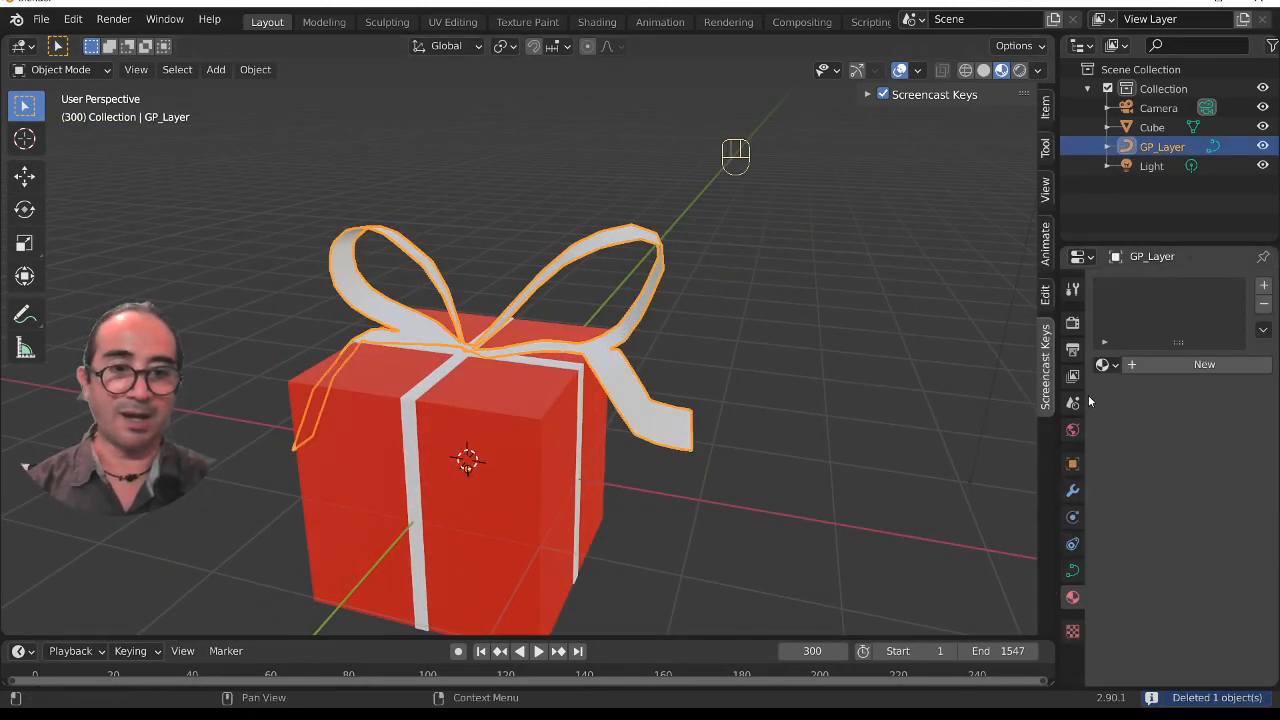
click(1103, 364)
click(922, 410)
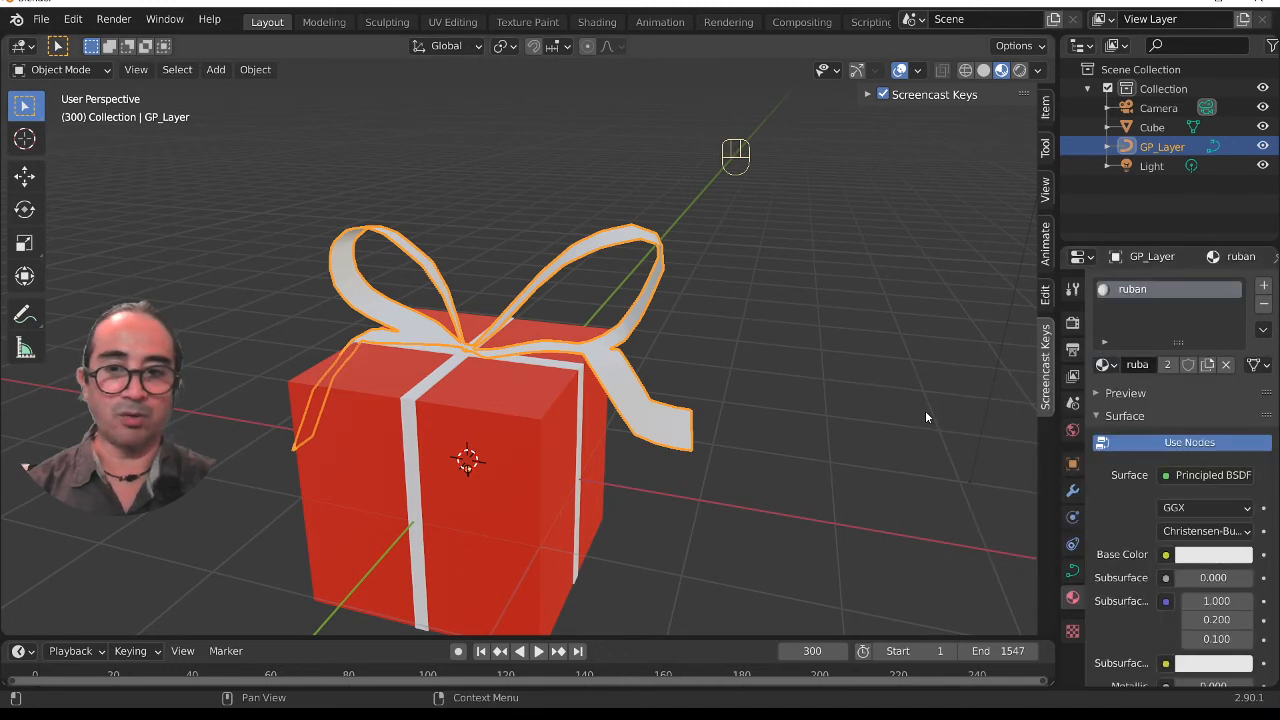
- Give the ruban material a golden yellow base color, with Metallic at 0.686 and Roughness at 0.305
click(1201, 556)
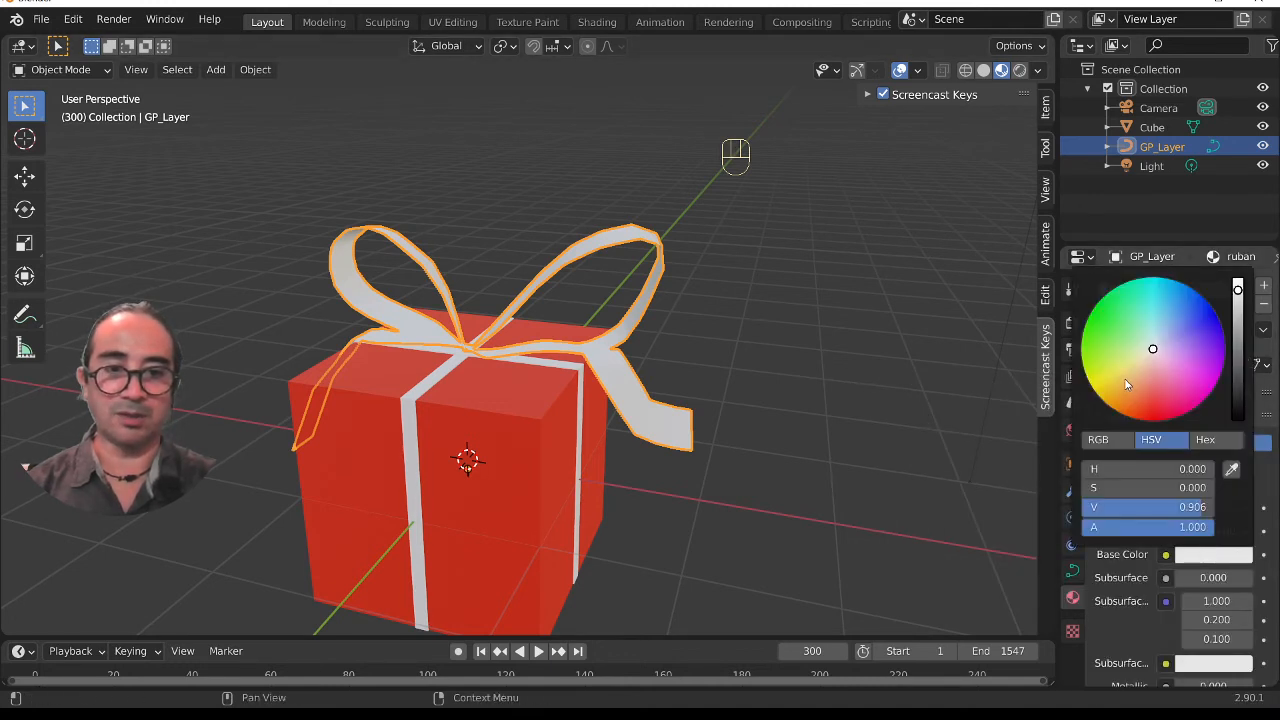
click(1128, 384)
scroll(1144, 623, down, 7)
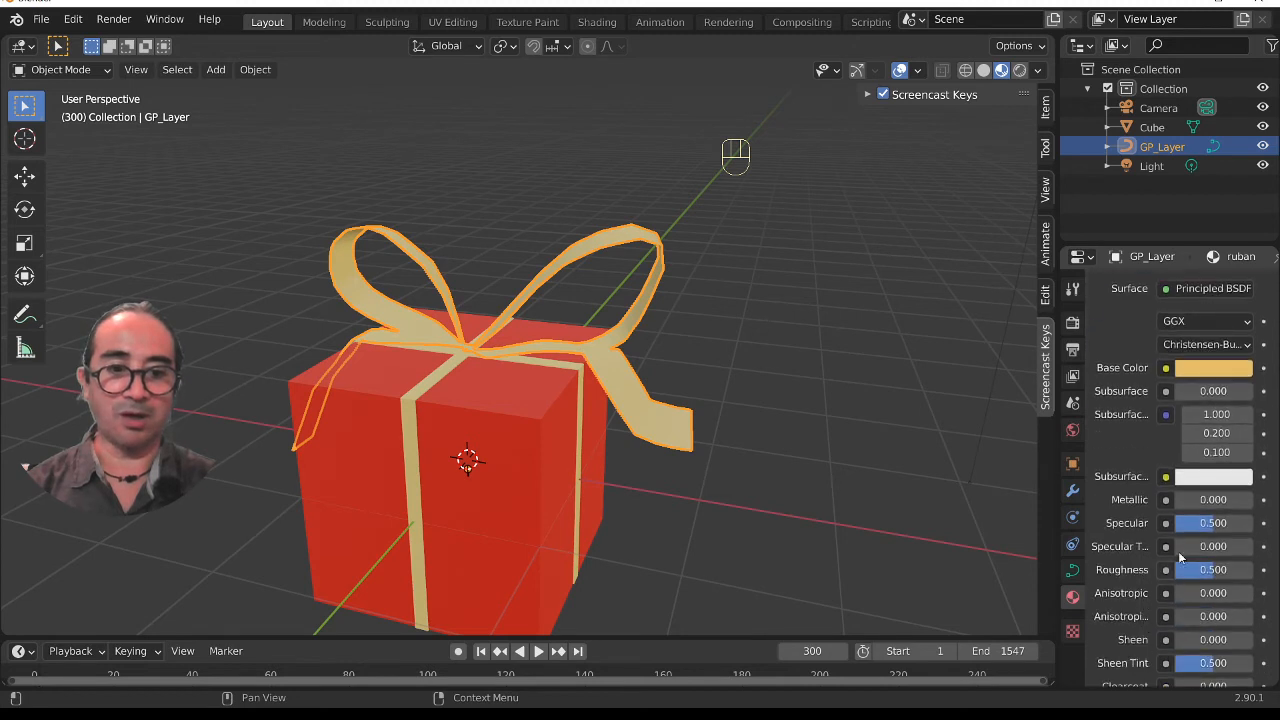
drag(1197, 502, 1251, 502)
drag(1214, 569, 1188, 569)
scroll(624, 352, down, 3)
middle_drag(624, 358, 600, 397)
scroll(560, 462, up, 4)
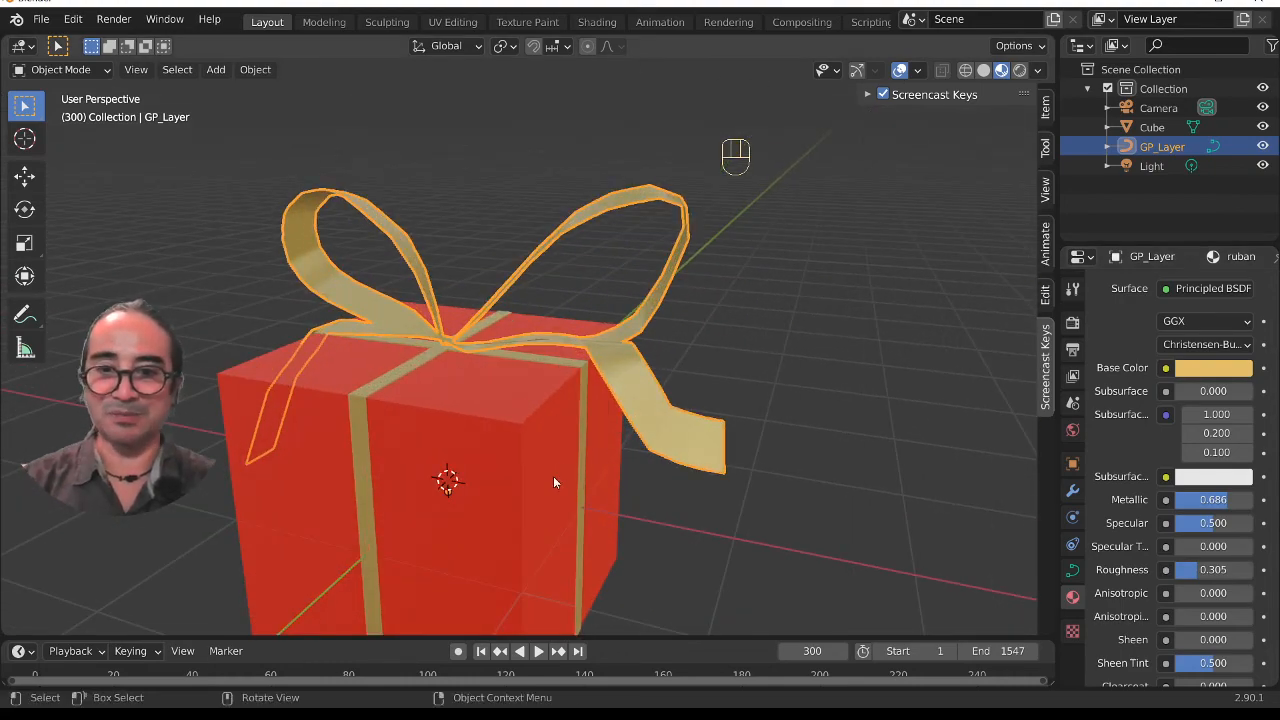
middle_drag(553, 482, 757, 450)
scroll(757, 450, down, 3)
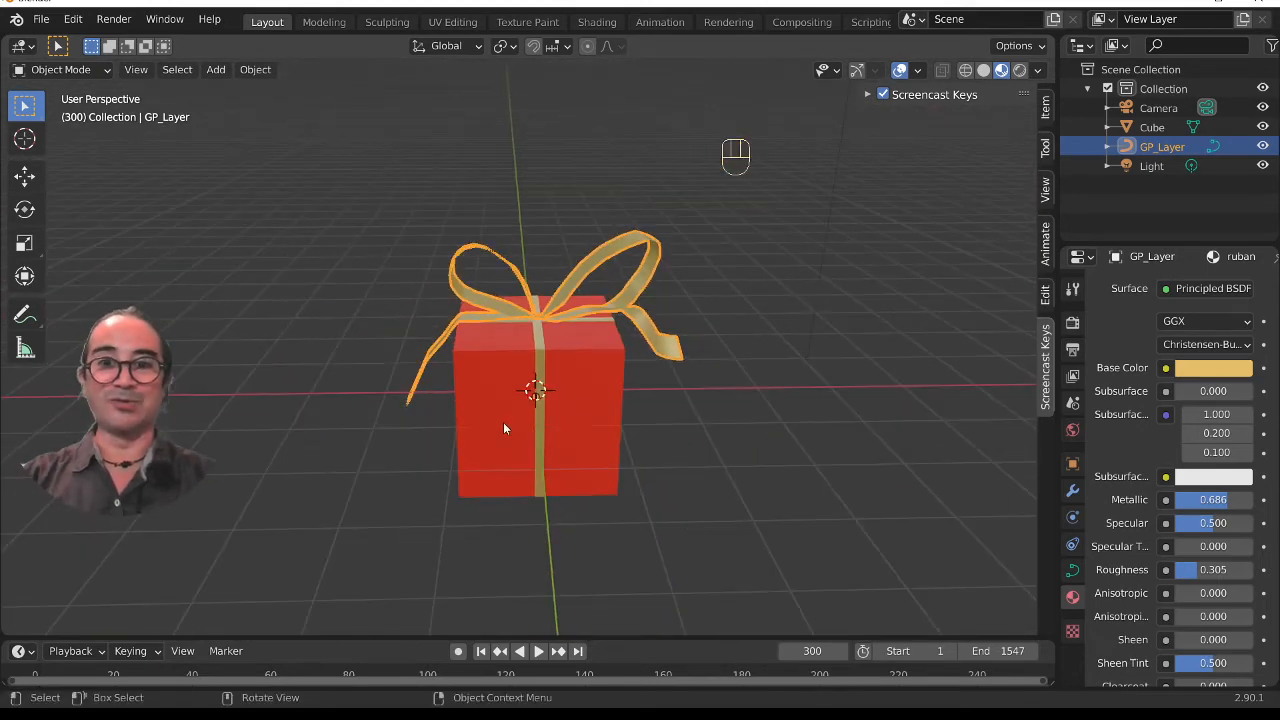
middle_drag(503, 428, 537, 450)
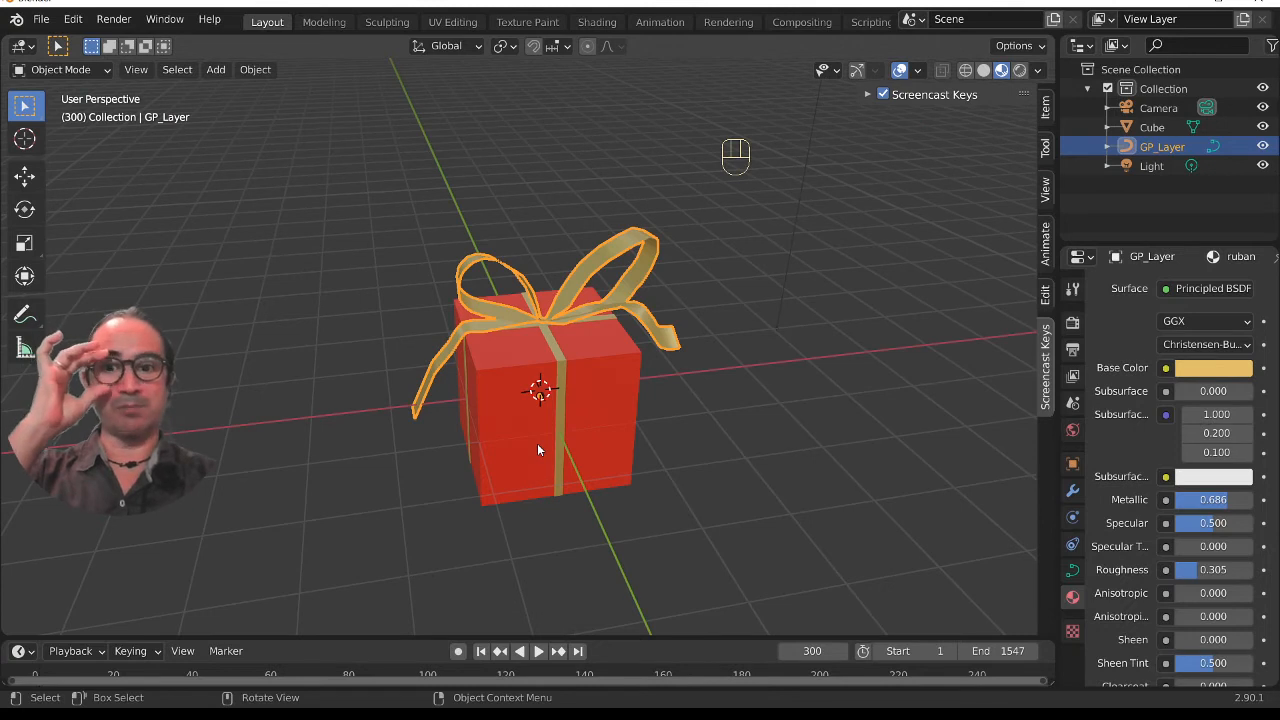